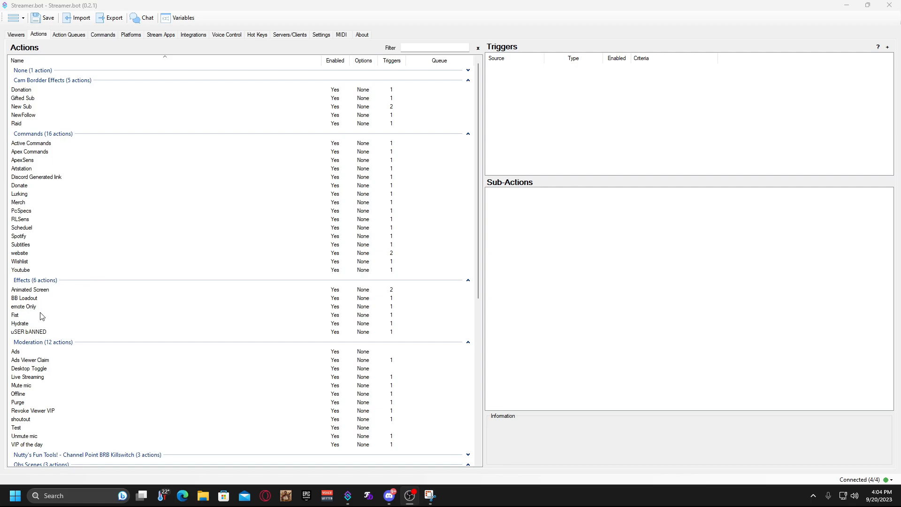
Step: Select the shoutout action and send the chat command "!so @" followed by the streamer's username in the stream chat
{"action": "left_click", "coordinate": [25, 419]}
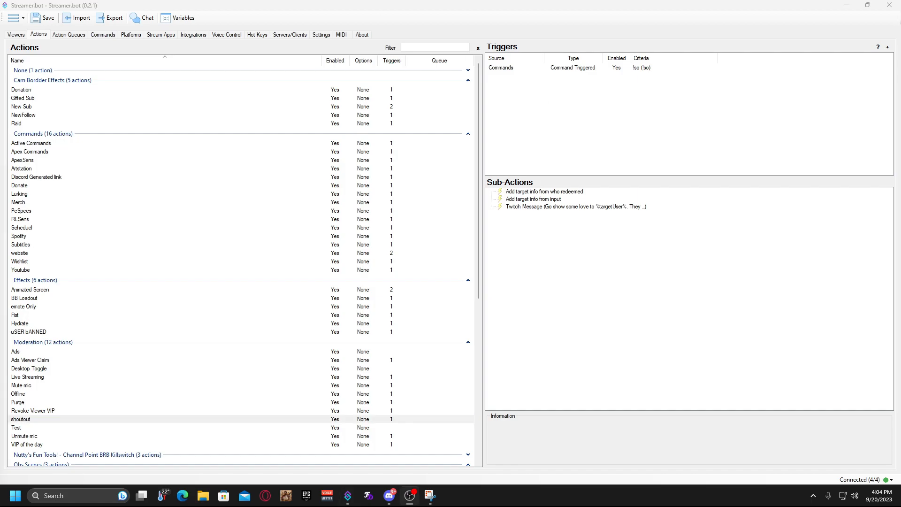
{"action": "left_click_drag", "start_coordinate": [0, 164], "coordinate": [305, 41]}
{"action": "left_click", "coordinate": [230, 439]}
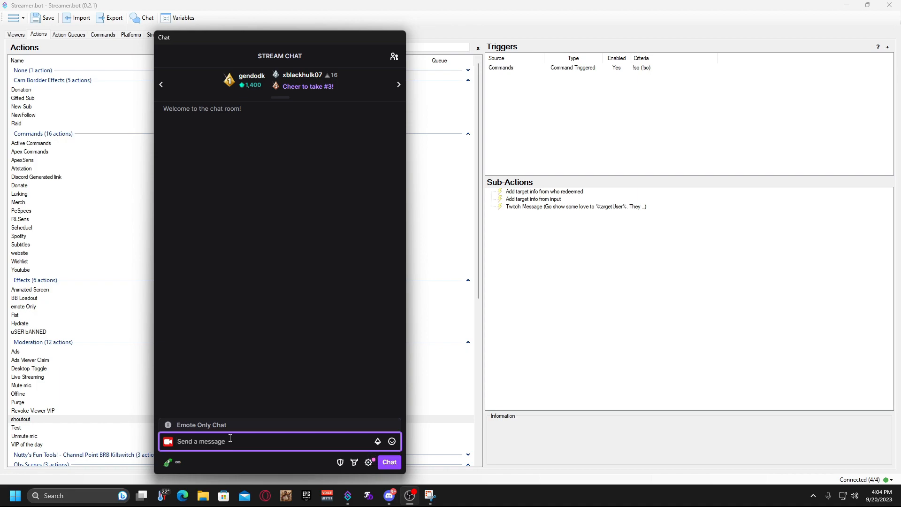
{"action": "type", "text": "!so"}
{"action": "type", "text": "@"}
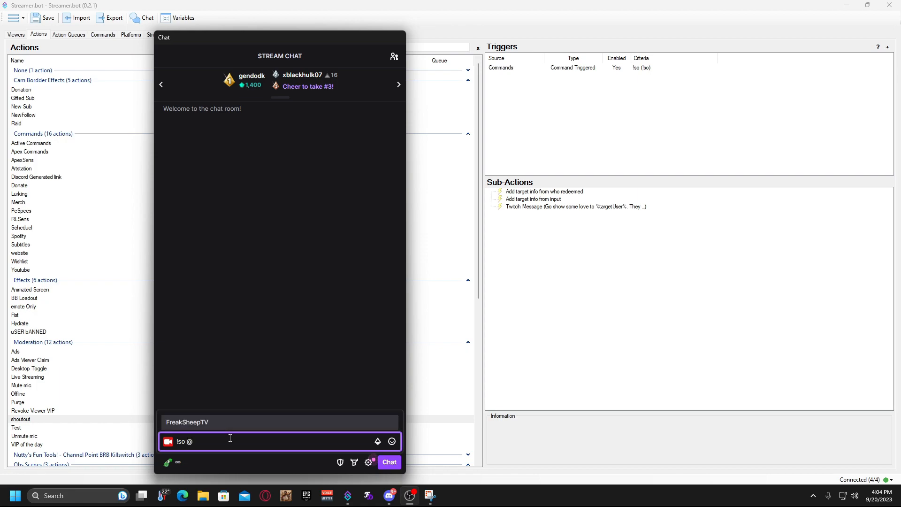
{"action": "type", "text": "g"}
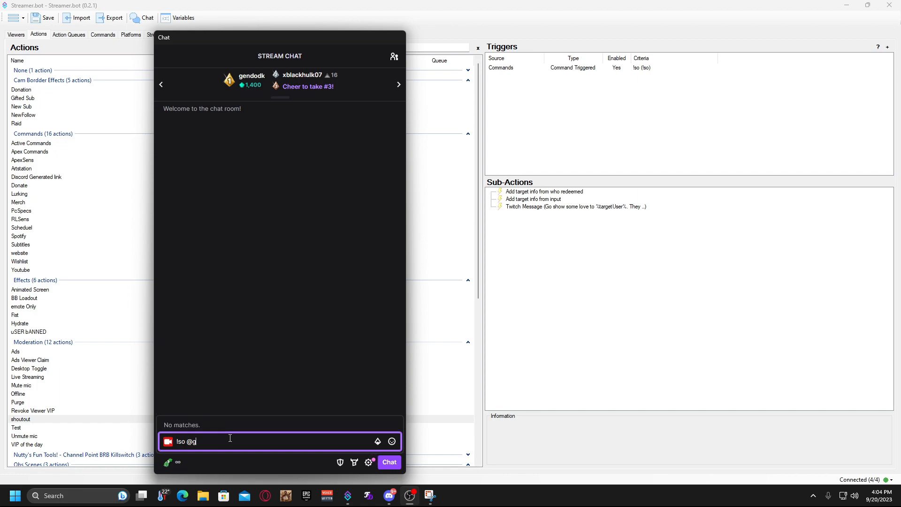
{"action": "type", "text": "enoo"}
{"action": "type", "text": "odk"}
{"action": "key", "text": "Return"}
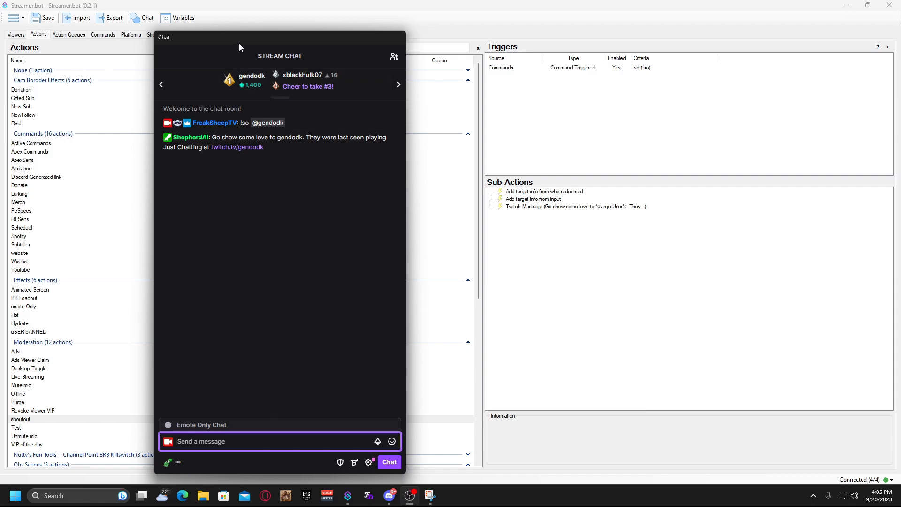
{"action": "left_click_drag", "start_coordinate": [238, 39], "coordinate": [264, 38]}
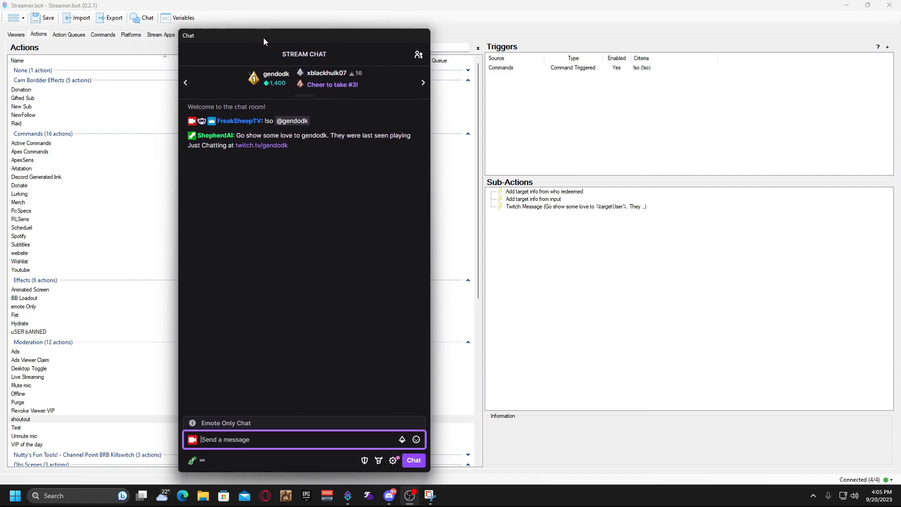
Step: Run a test of the Twitch Raid trigger on the Raid action in the Cam Bordder Effects group
{"action": "left_click", "coordinate": [31, 124]}
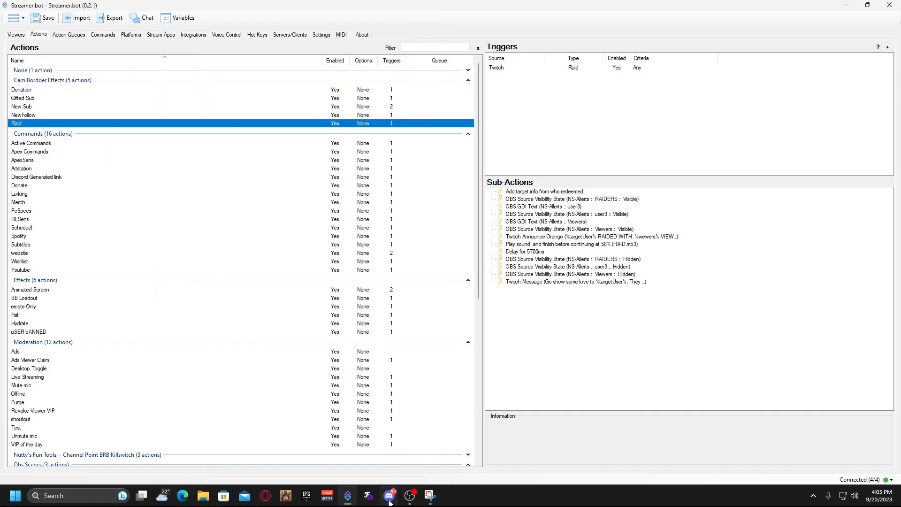
{"action": "mouse_move", "coordinate": [411, 501]}
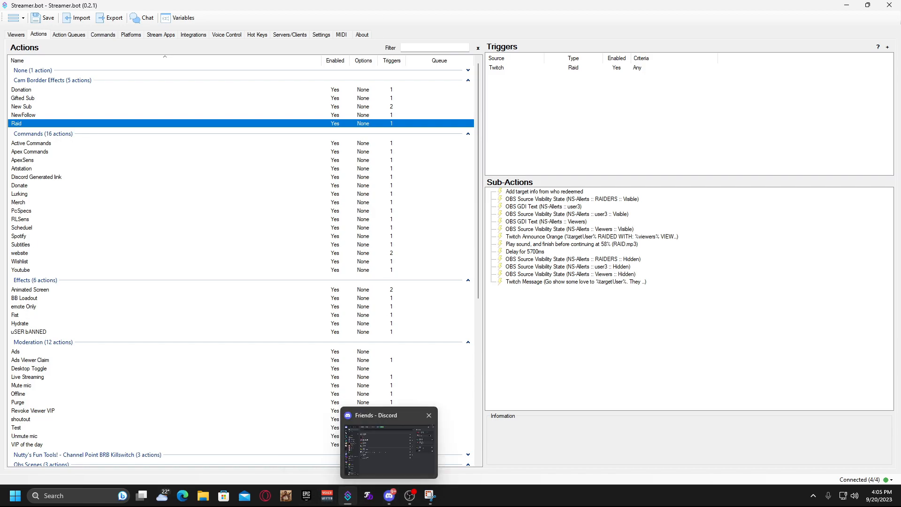
{"action": "left_click", "coordinate": [410, 495]}
{"action": "left_click_drag", "start_coordinate": [333, 33], "coordinate": [264, 35]}
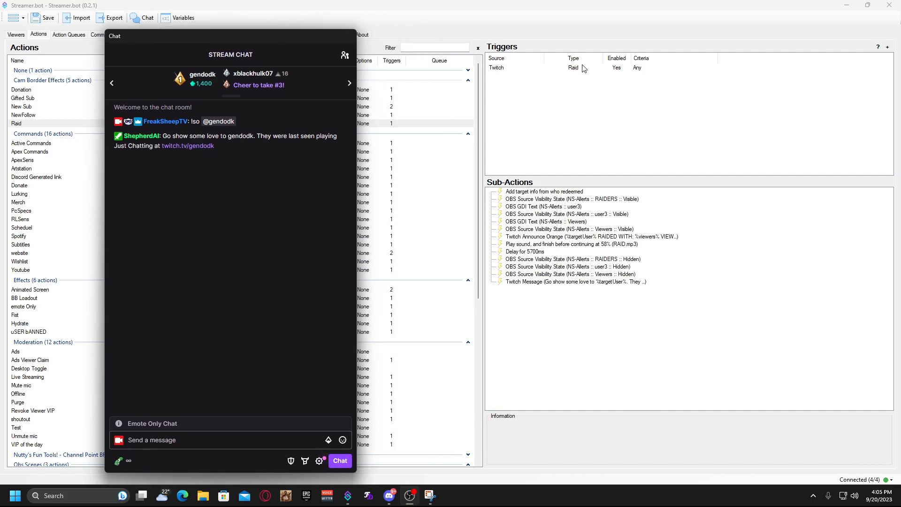
{"action": "right_click", "coordinate": [570, 69]}
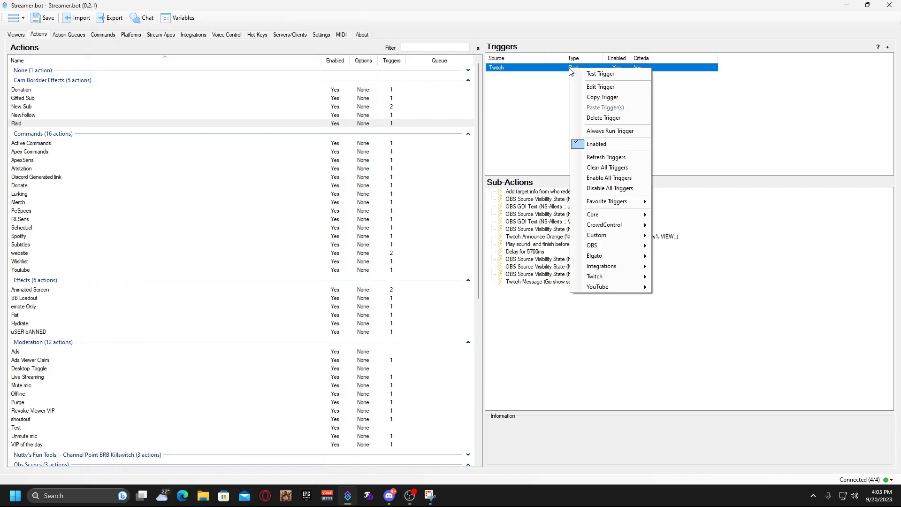
{"action": "left_click", "coordinate": [599, 75]}
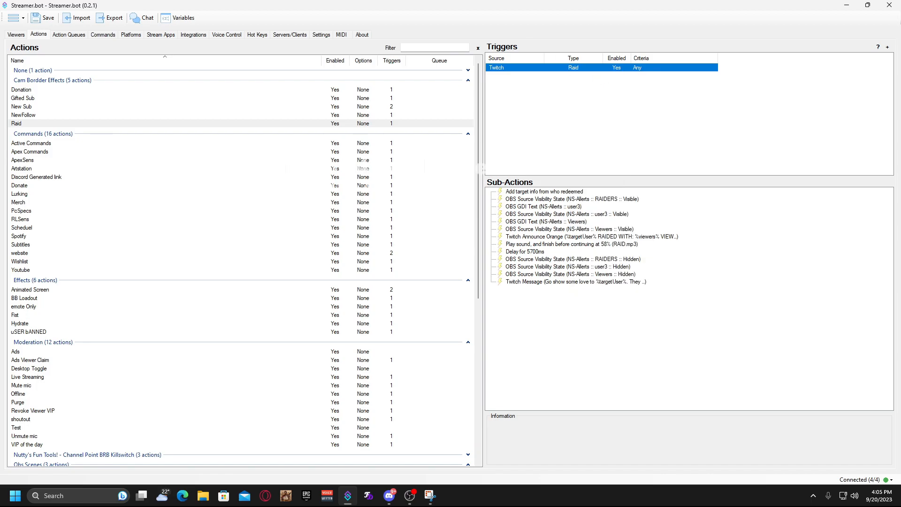
Step: Examine the raid announcement and shoutout messages in the stream chat and compare them with the !so command's reply
{"action": "mouse_move", "coordinate": [245, 31]}
{"action": "left_mouse_down"}
{"action": "mouse_move", "coordinate": [171, 32]}
{"action": "mouse_move", "coordinate": [269, 26]}
{"action": "mouse_move", "coordinate": [307, 0]}
{"action": "mouse_move", "coordinate": [277, 36]}
{"action": "mouse_move", "coordinate": [252, 41]}
{"action": "left_mouse_up"}
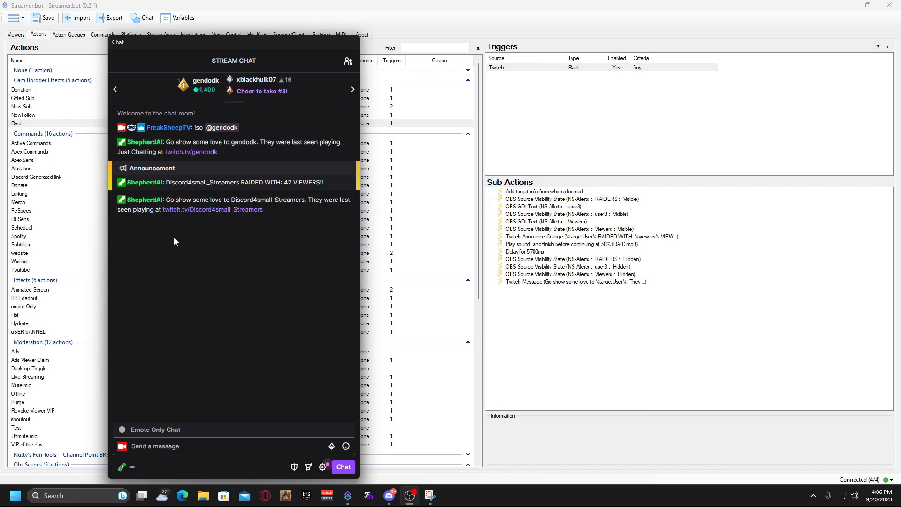
{"action": "left_click_drag", "start_coordinate": [165, 199], "coordinate": [299, 200]}
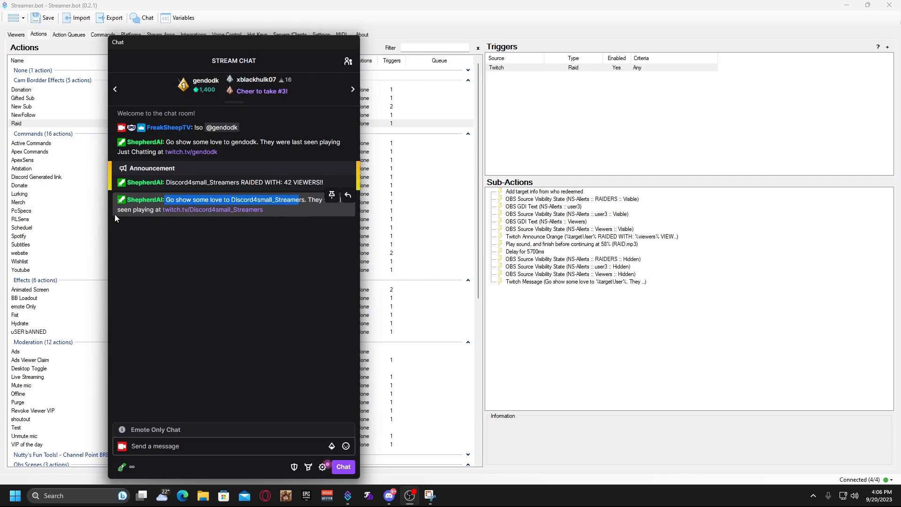
{"action": "left_click", "coordinate": [161, 210]}
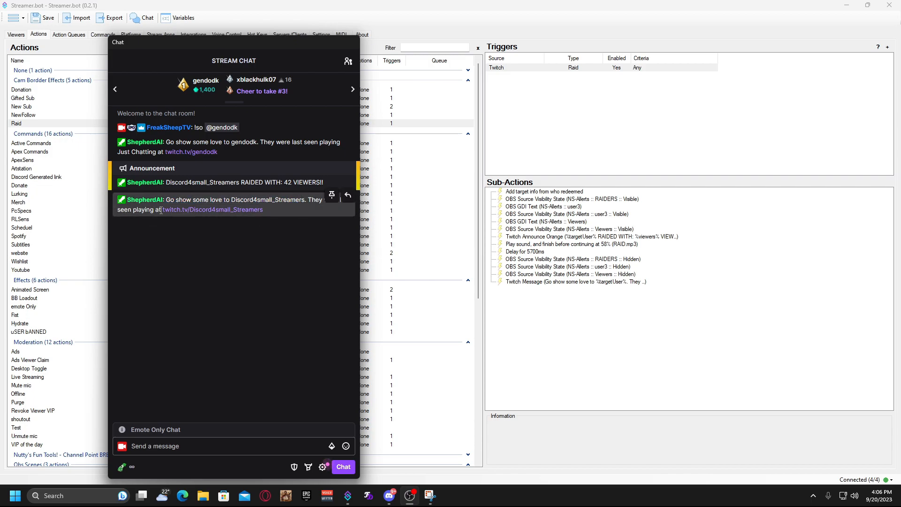
{"action": "left_click_drag", "start_coordinate": [161, 210], "coordinate": [309, 198]}
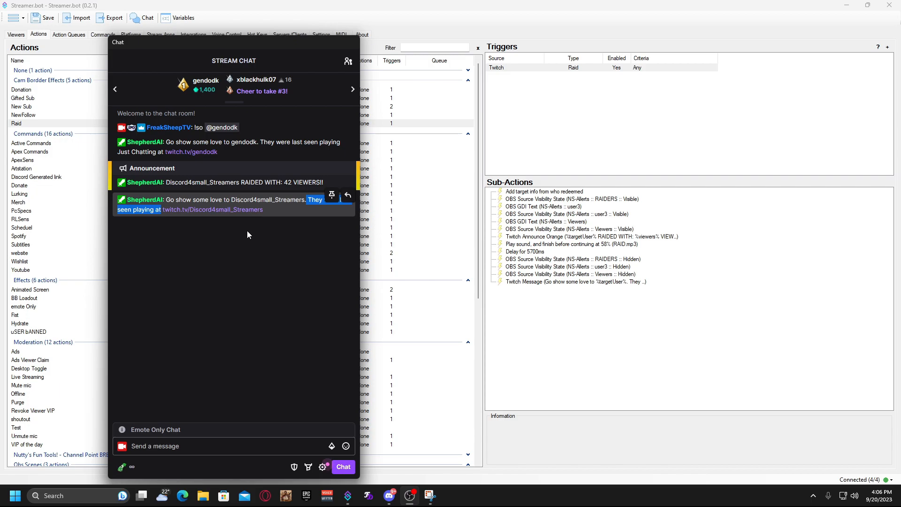
{"action": "left_click_drag", "start_coordinate": [265, 210], "coordinate": [110, 202]}
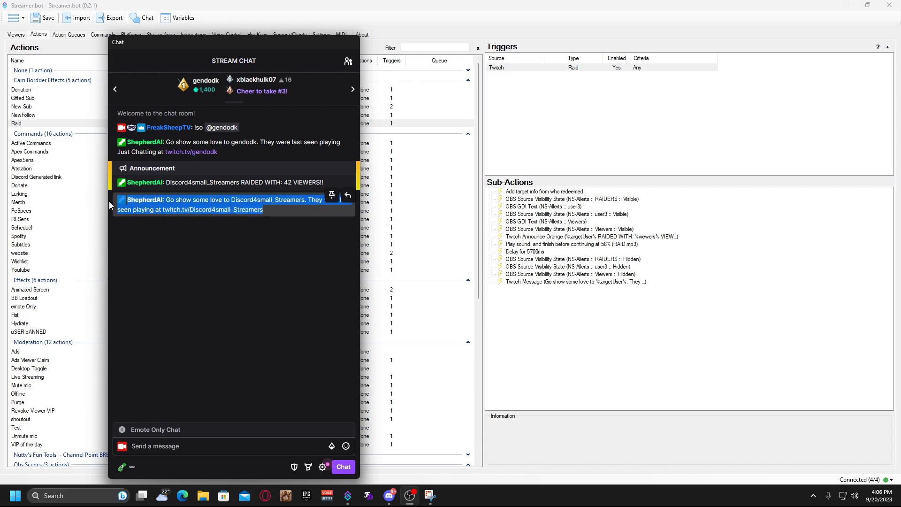
{"action": "left_click", "coordinate": [170, 249]}
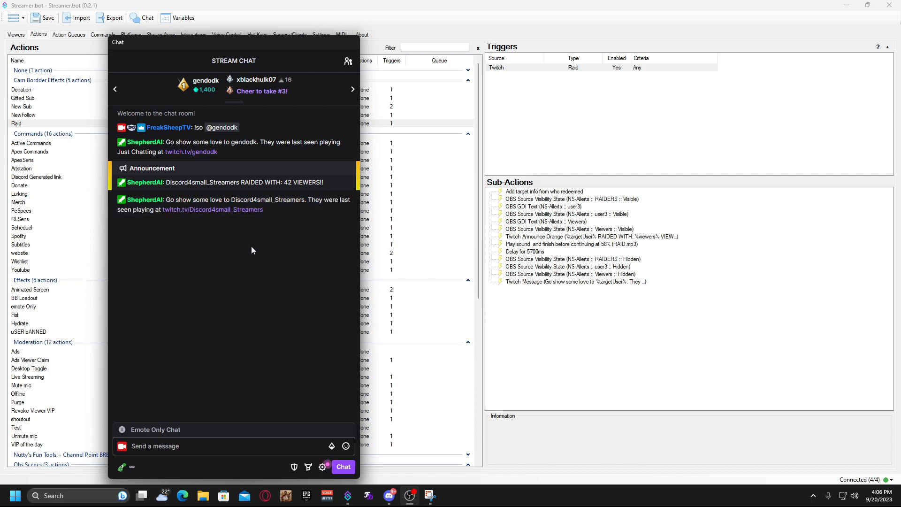
{"action": "left_click_drag", "start_coordinate": [247, 44], "coordinate": [218, 43]}
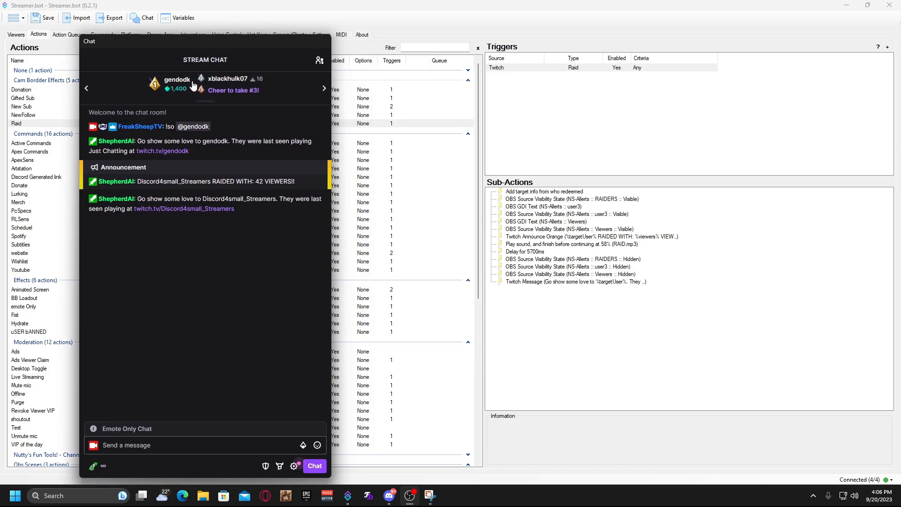
{"action": "double_click", "coordinate": [175, 124]}
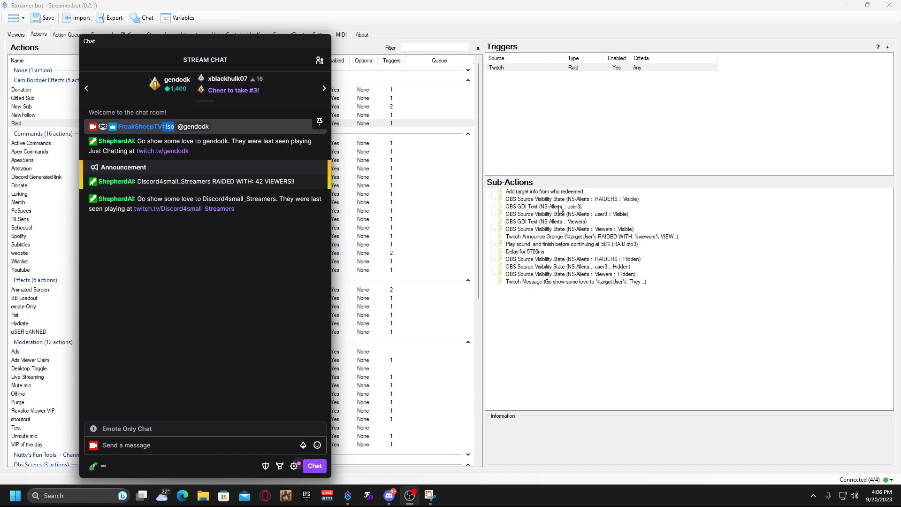
{"action": "left_click_drag", "start_coordinate": [228, 44], "coordinate": [318, 38]}
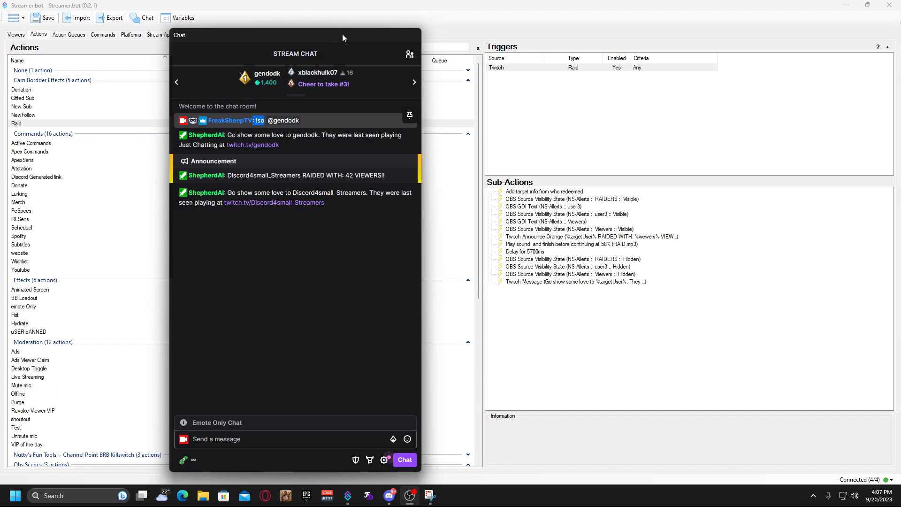
{"action": "left_click_drag", "start_coordinate": [339, 33], "coordinate": [330, 37]}
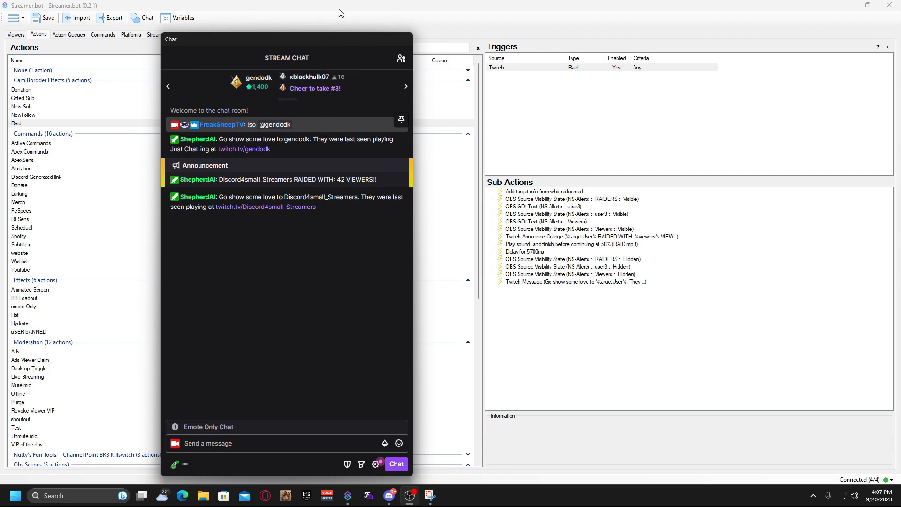
Step: Create a new action named AutoSO in the Moderation group with the Default queue
{"action": "left_click", "coordinate": [284, 11]}
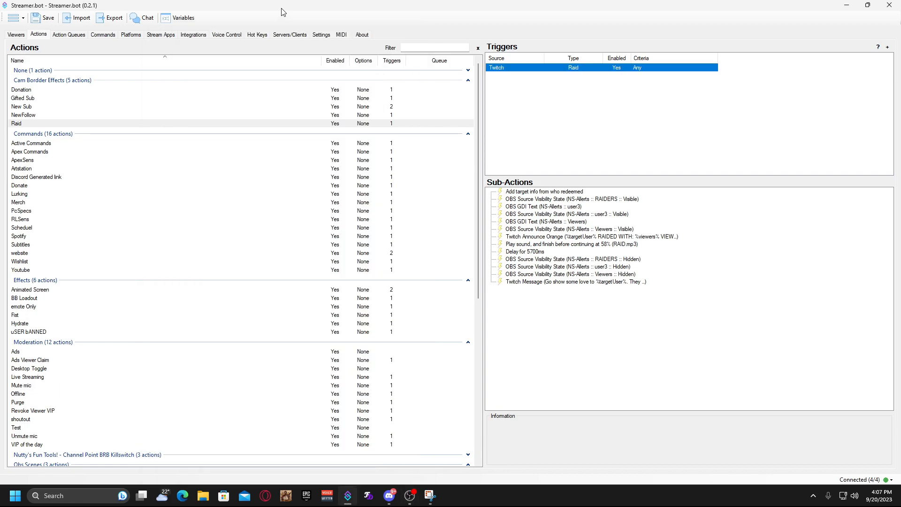
{"action": "right_click", "coordinate": [38, 345]}
{"action": "left_click", "coordinate": [51, 352]}
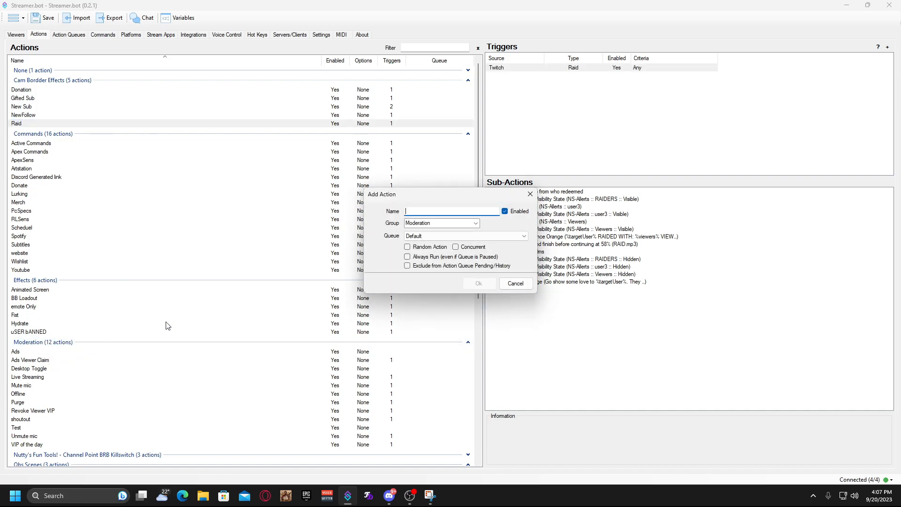
{"action": "type", "text": "Aud"}
{"action": "type", "text": "oSO"}
{"action": "left_click", "coordinate": [476, 287]}
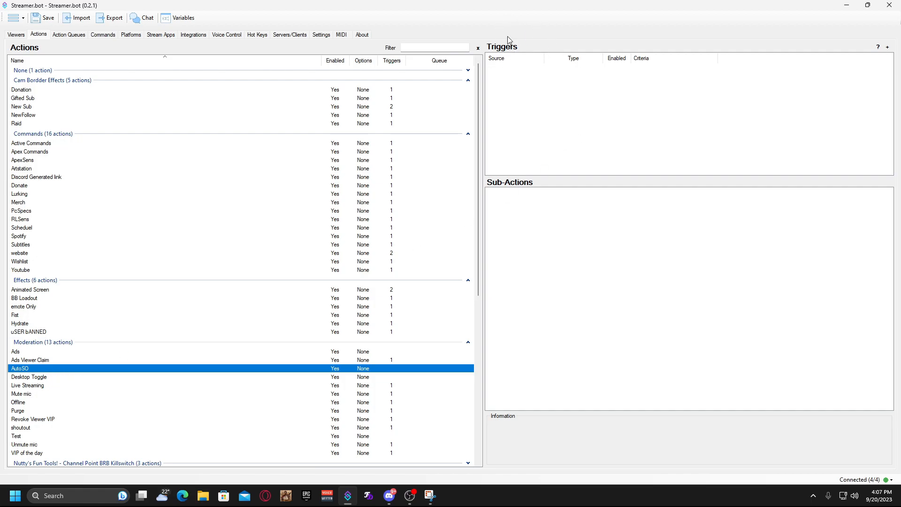
Step: Add a Twitch Raid trigger to the AutoSO action, leaving the minimum and maximum empty so any raid size fires it
{"action": "right_click", "coordinate": [543, 92]}
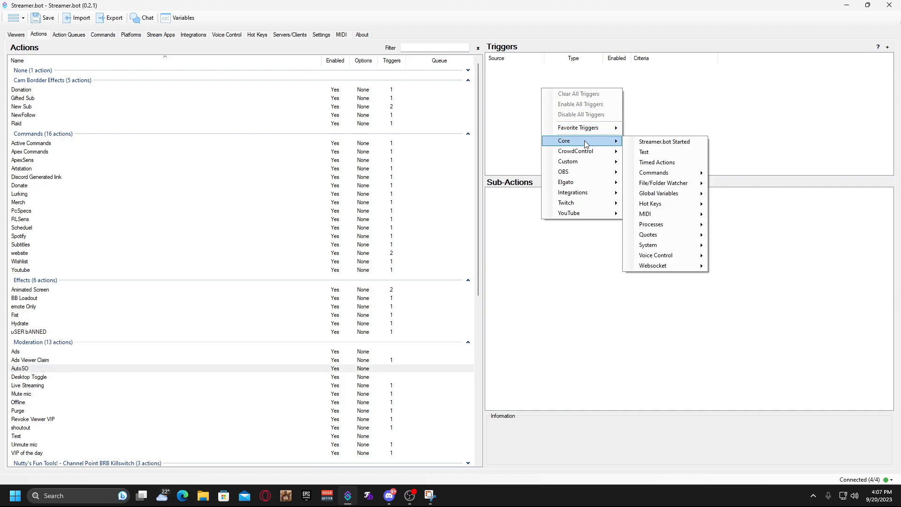
{"action": "mouse_move", "coordinate": [590, 207]}
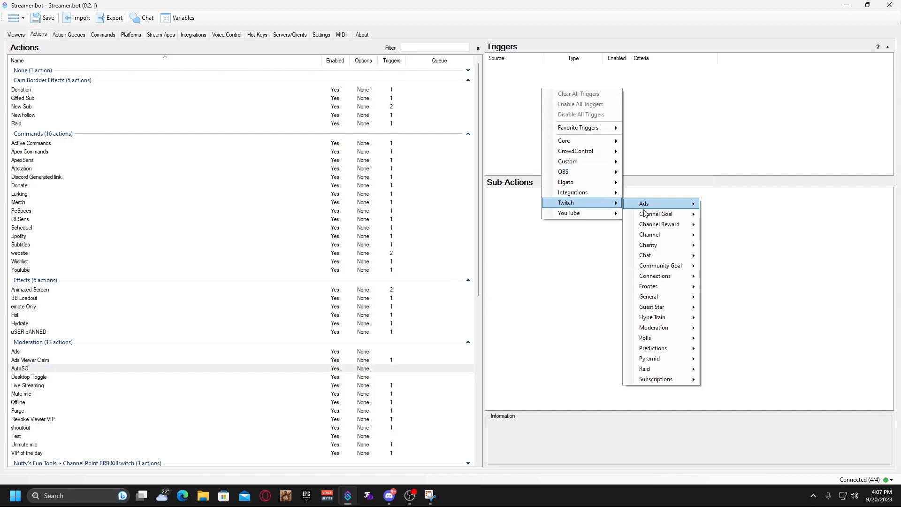
{"action": "mouse_move", "coordinate": [672, 373]}
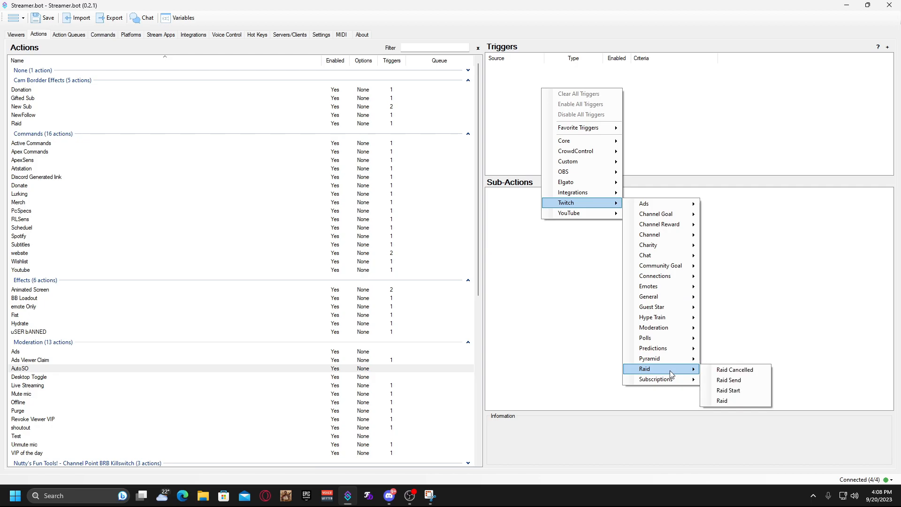
{"action": "left_click", "coordinate": [731, 401]}
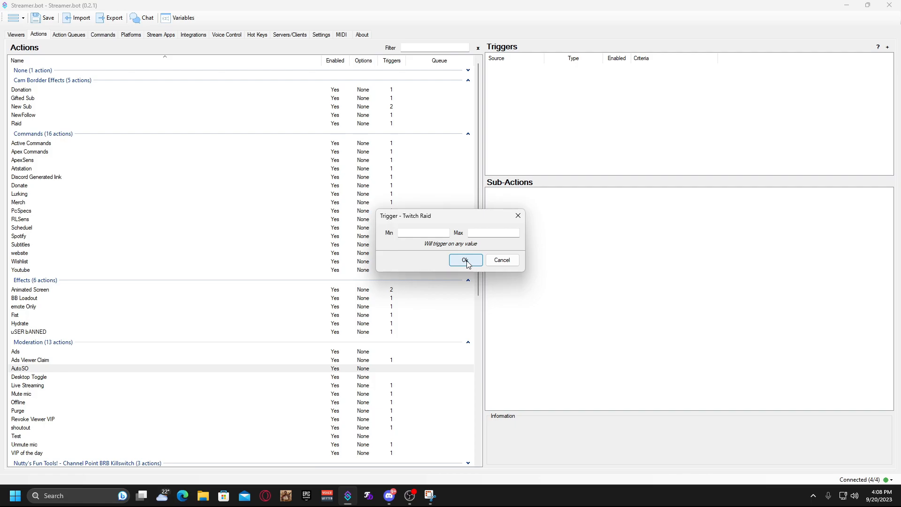
{"action": "left_click_drag", "start_coordinate": [444, 215], "coordinate": [473, 214]}
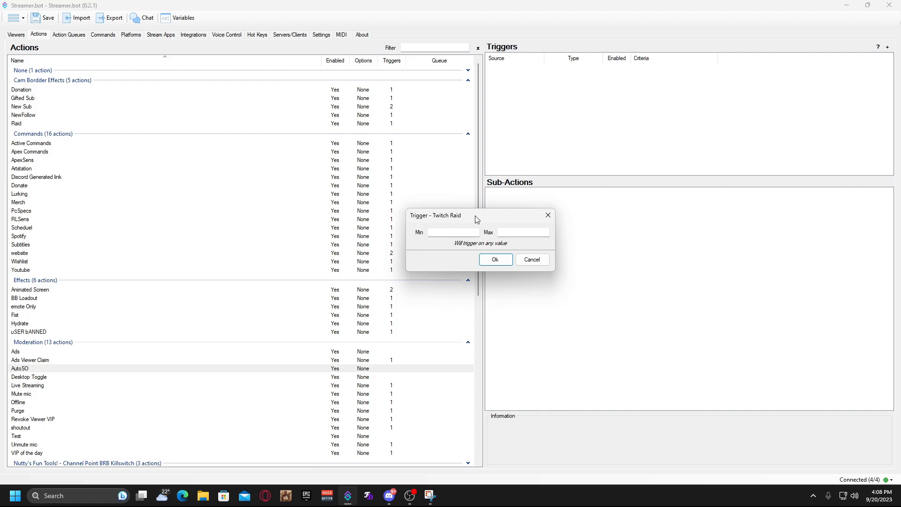
{"action": "left_click", "coordinate": [441, 232]}
{"action": "left_click_drag", "start_coordinate": [471, 217], "coordinate": [472, 232]}
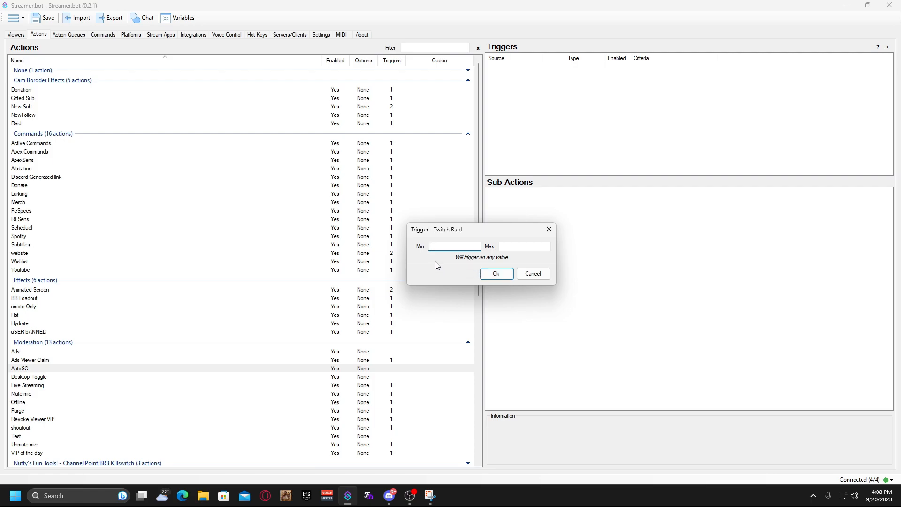
{"action": "left_click_drag", "start_coordinate": [480, 228], "coordinate": [461, 226]}
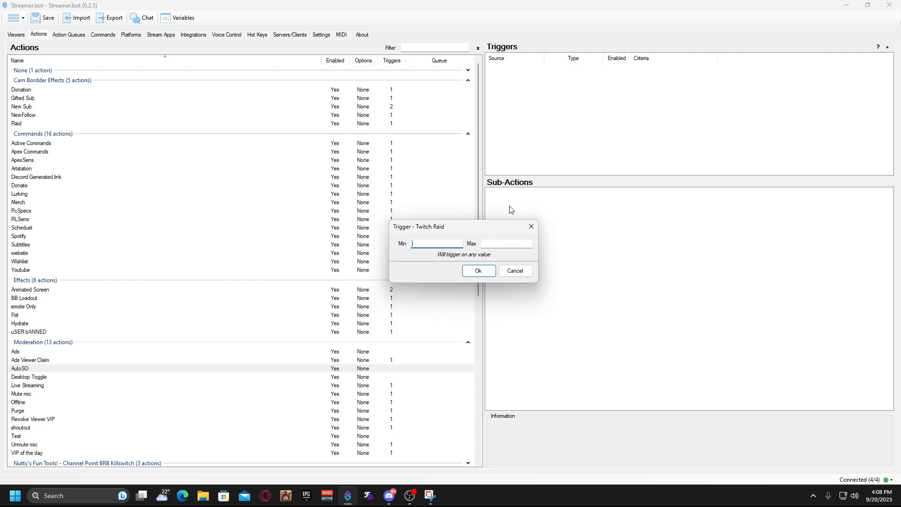
{"action": "left_click", "coordinate": [477, 275]}
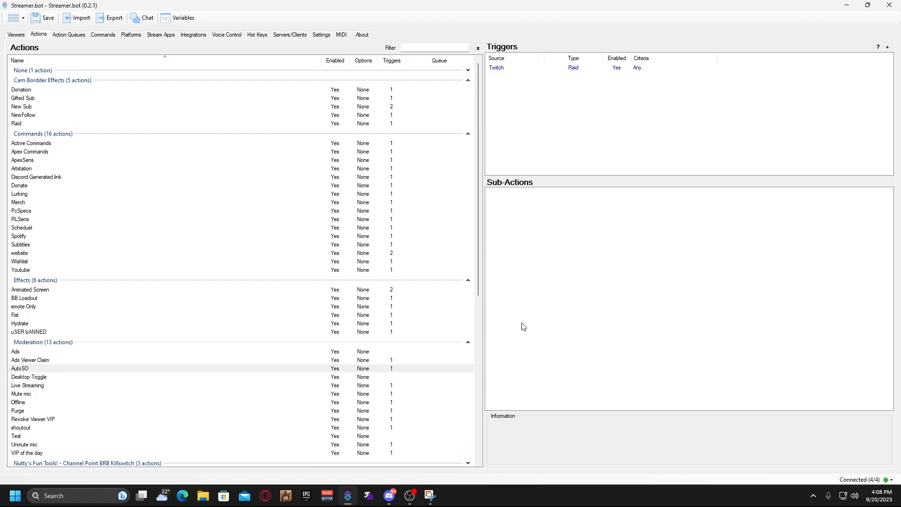
Step: Look through the Core and Twitch sub-action categories available for the AutoSO action
{"action": "right_click", "coordinate": [536, 235]}
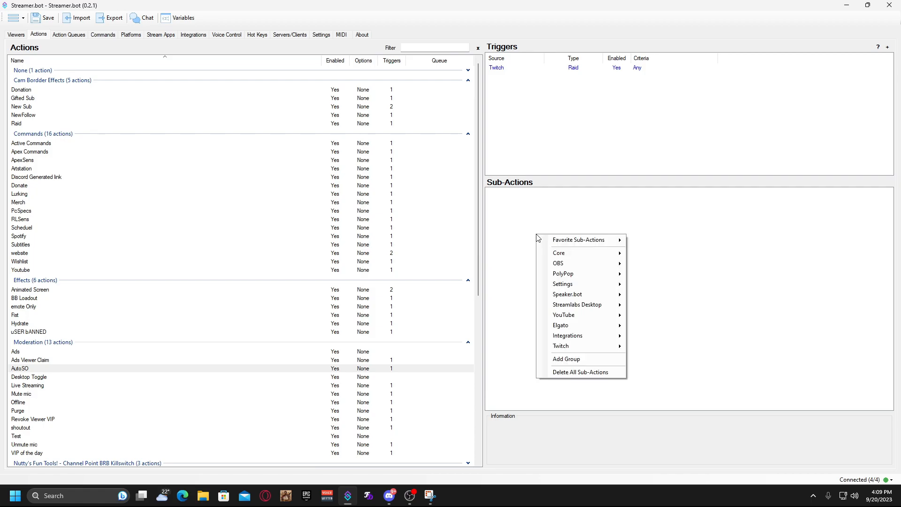
{"action": "mouse_move", "coordinate": [597, 255]}
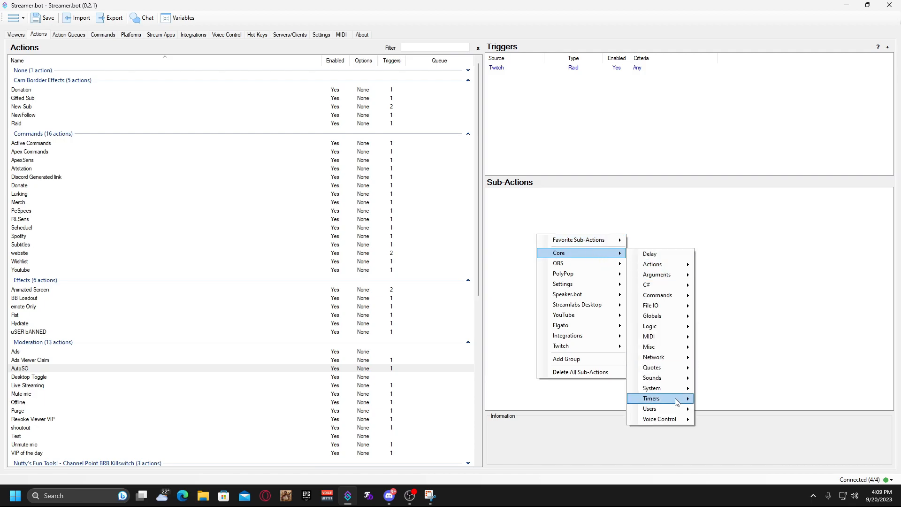
{"action": "mouse_move", "coordinate": [677, 393]}
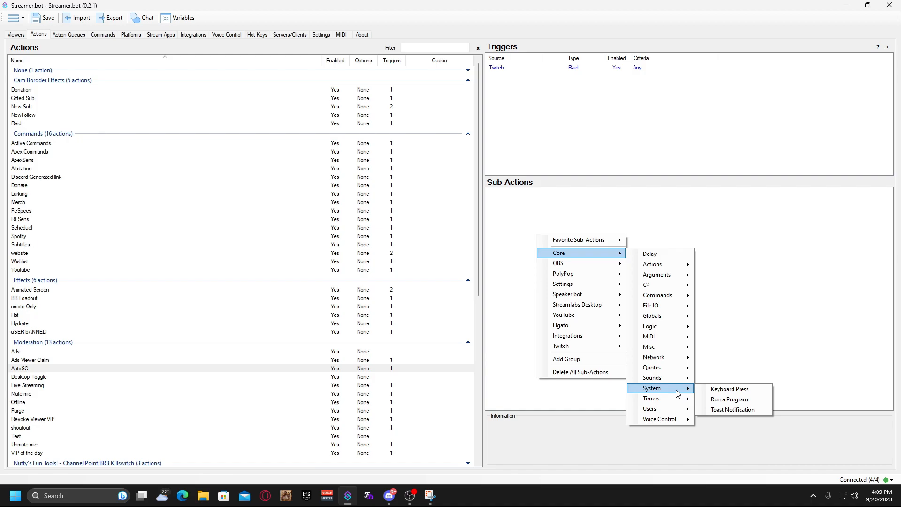
{"action": "mouse_move", "coordinate": [660, 296]}
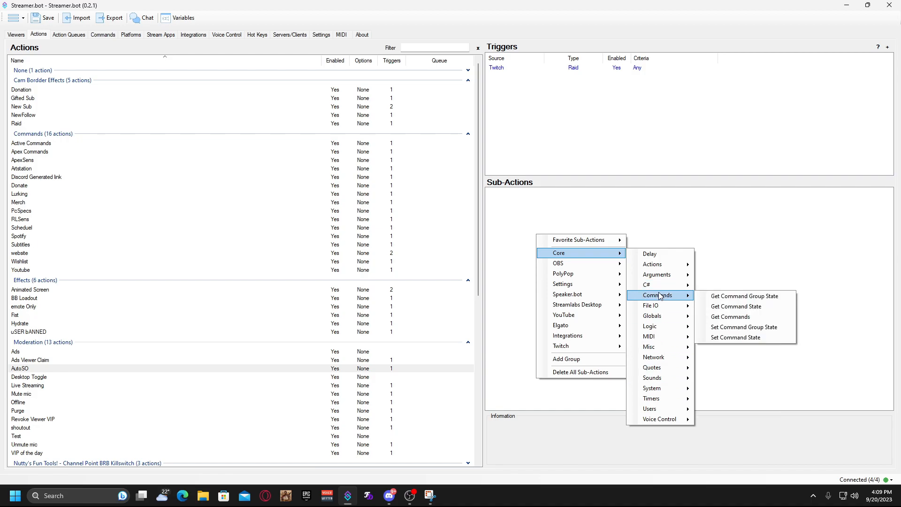
{"action": "mouse_move", "coordinate": [662, 328]}
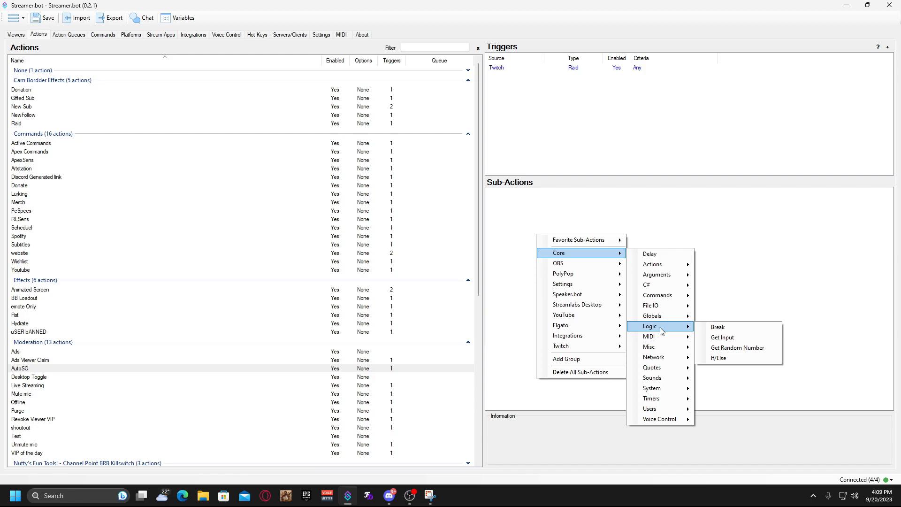
{"action": "mouse_move", "coordinate": [589, 350]}
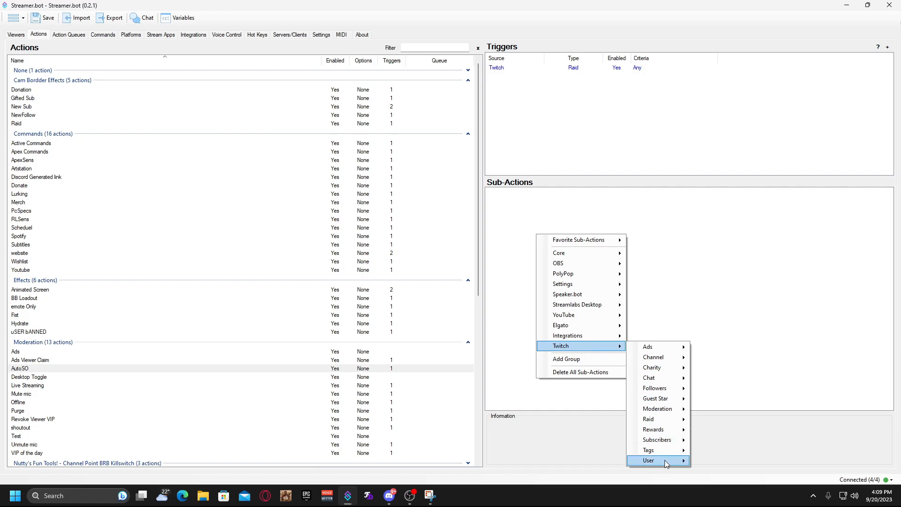
{"action": "mouse_move", "coordinate": [662, 464]}
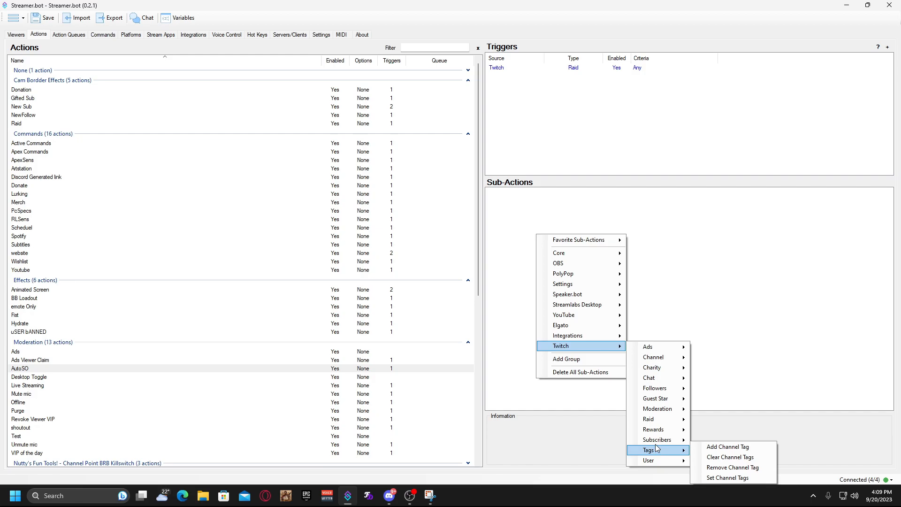
{"action": "right_click", "coordinate": [509, 197]}
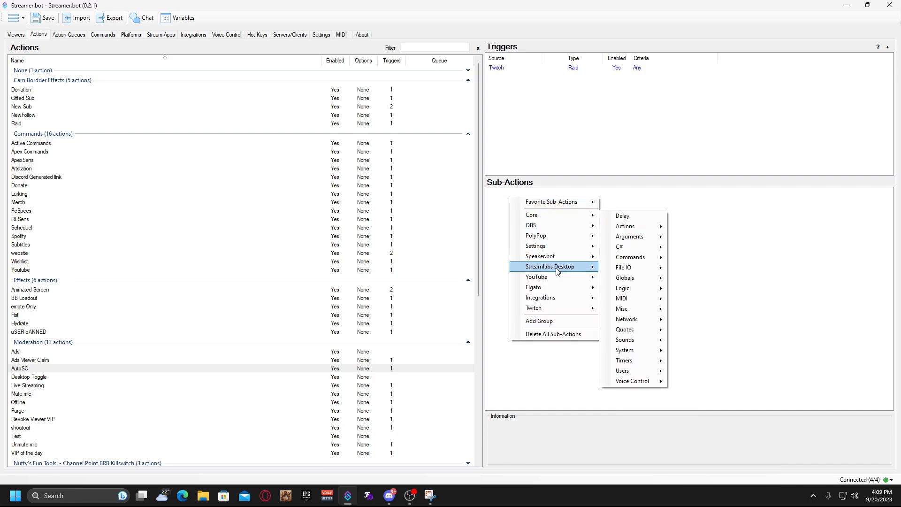
{"action": "mouse_move", "coordinate": [565, 268]}
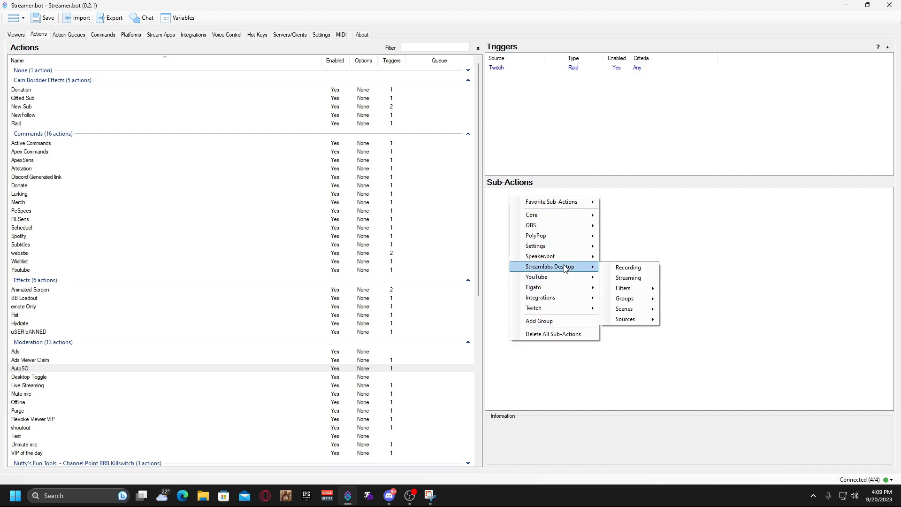
{"action": "mouse_move", "coordinate": [574, 310]}
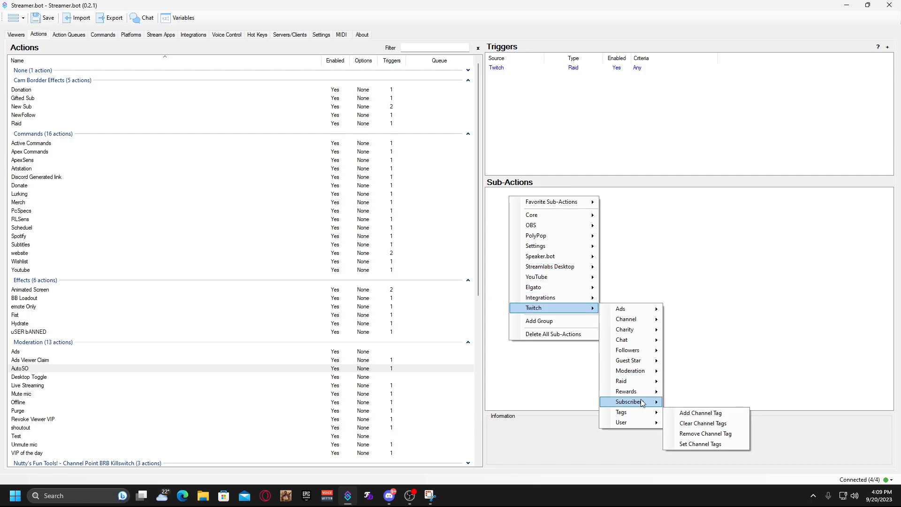
{"action": "mouse_move", "coordinate": [645, 425]}
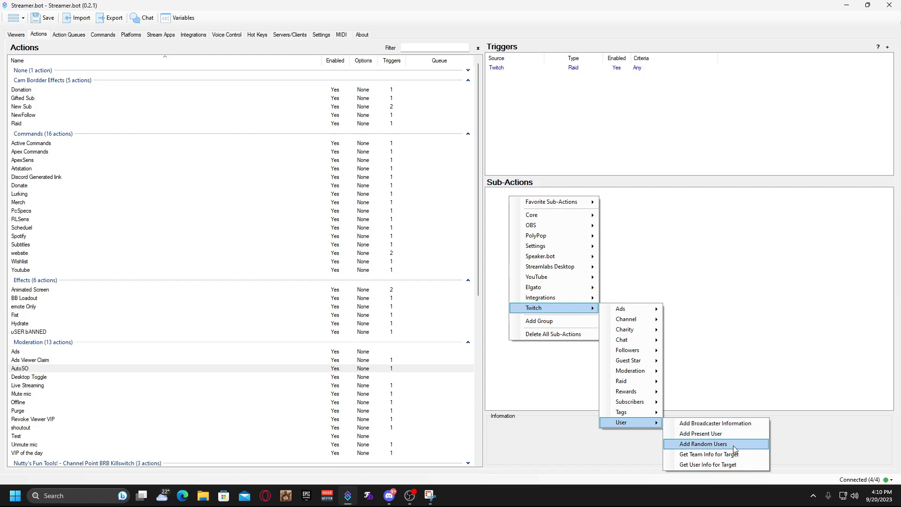
{"action": "left_click", "coordinate": [720, 465]}
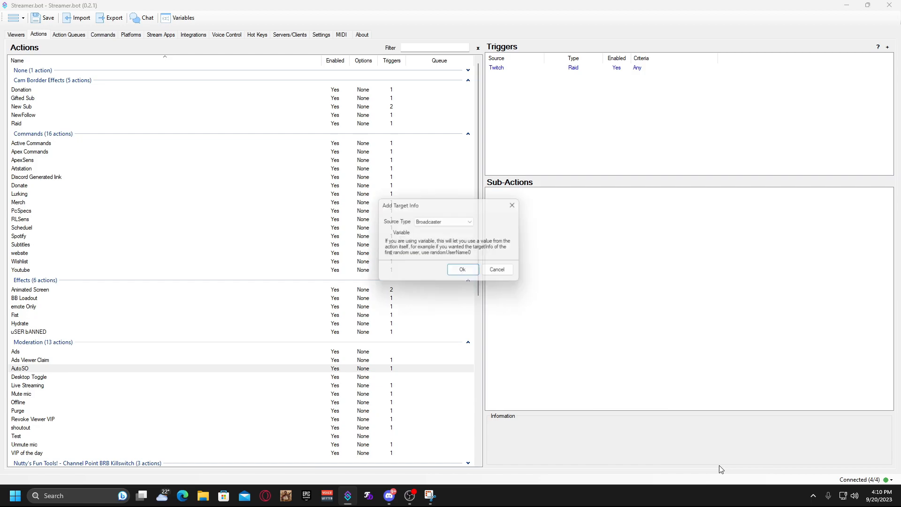
{"action": "left_click_drag", "start_coordinate": [438, 211], "coordinate": [521, 243]}
{"action": "left_click", "coordinate": [583, 306]}
Step: Add a Twitch Get User Info for Target sub-action to AutoSO with the source type set to User
{"action": "right_click", "coordinate": [520, 200]}
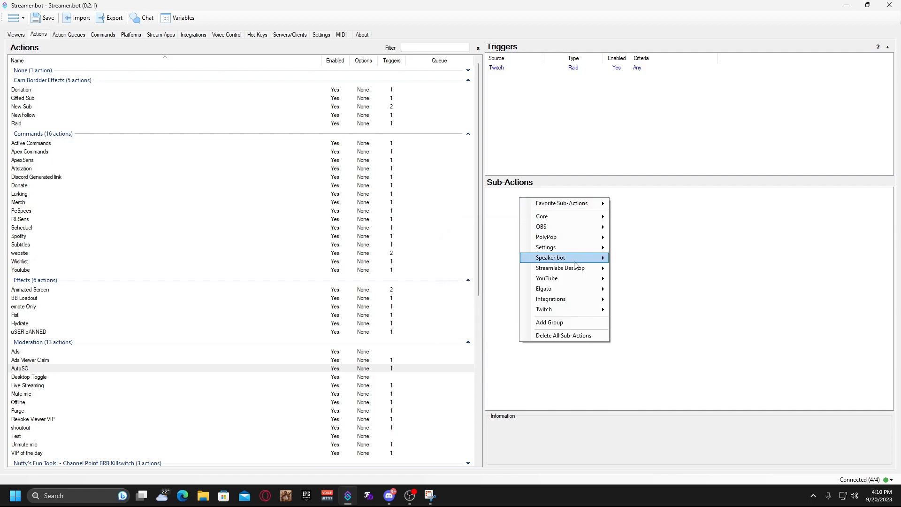
{"action": "mouse_move", "coordinate": [574, 311]}
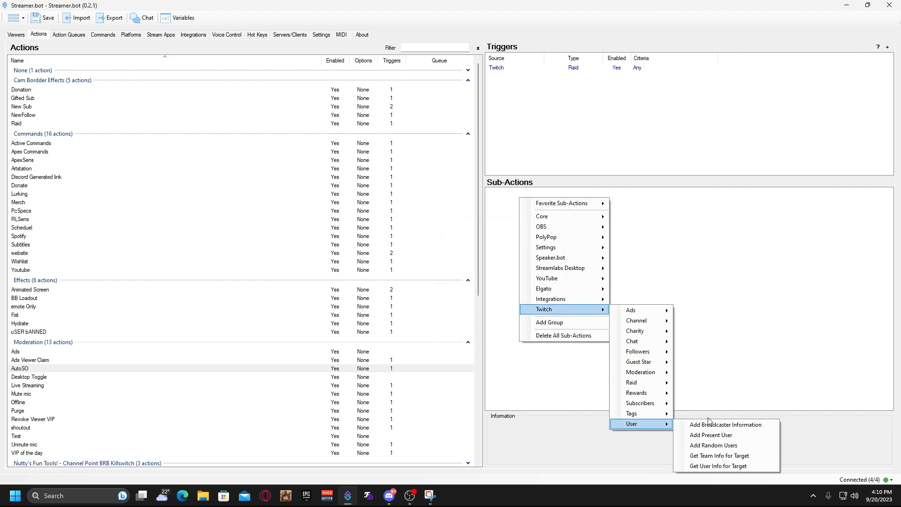
{"action": "left_click", "coordinate": [731, 467]}
{"action": "left_click", "coordinate": [468, 223]}
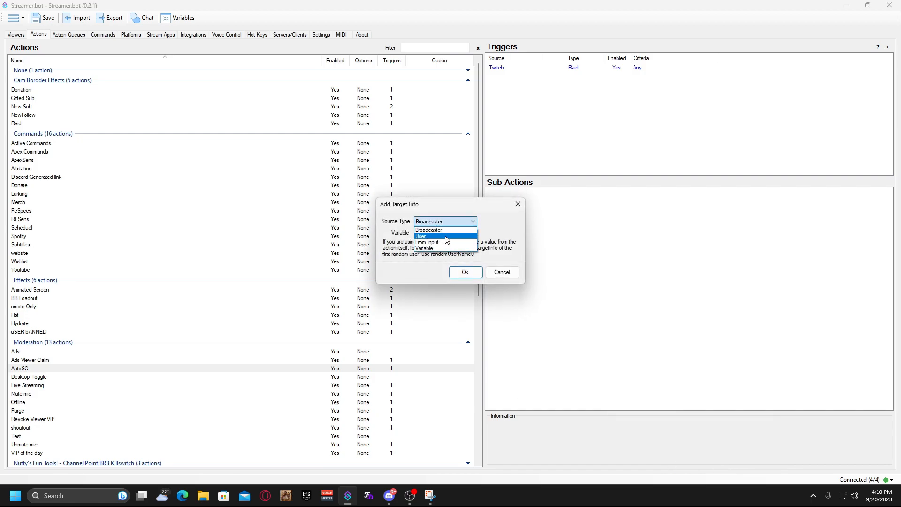
{"action": "left_click", "coordinate": [446, 237]}
{"action": "left_click", "coordinate": [439, 222]}
{"action": "left_click", "coordinate": [444, 236]}
{"action": "left_click", "coordinate": [464, 272]}
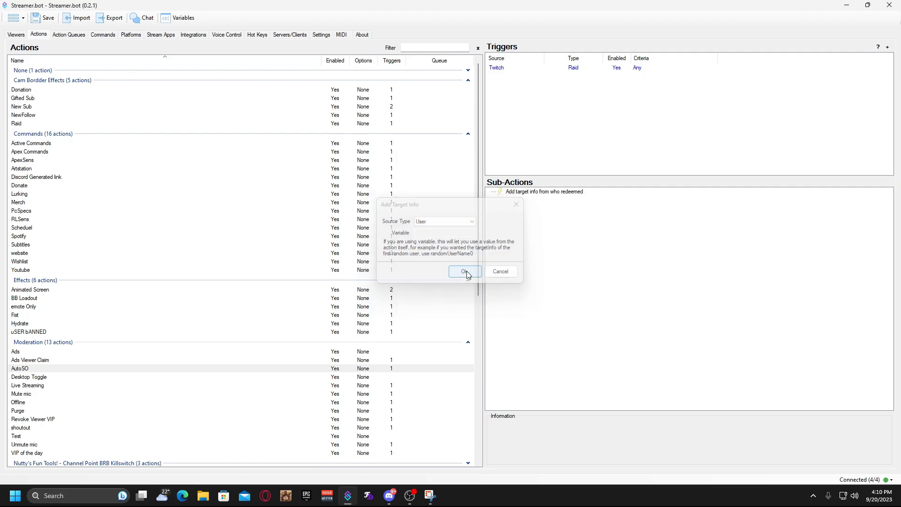
{"action": "left_click", "coordinate": [561, 193]}
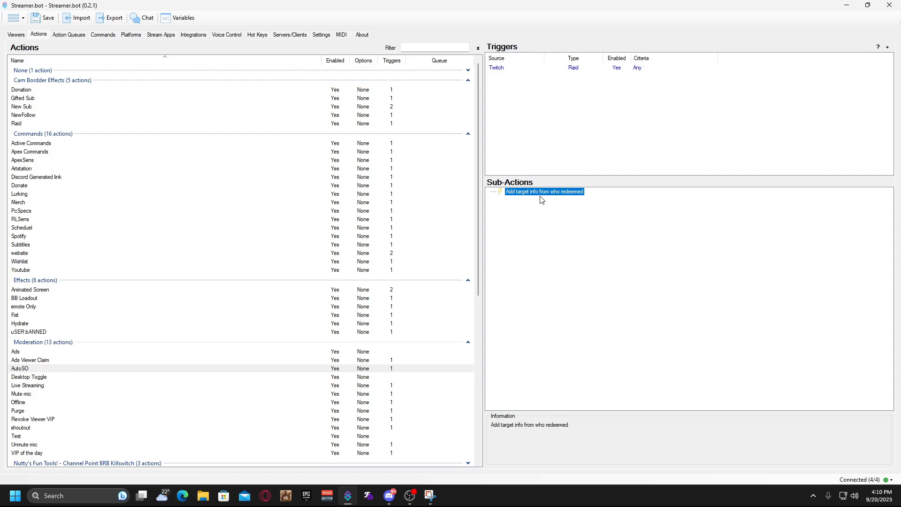
Step: Begin a Twitch Send Announcement to Channel sub-action for AutoSO with the color set to Orange
{"action": "right_click", "coordinate": [526, 230]}
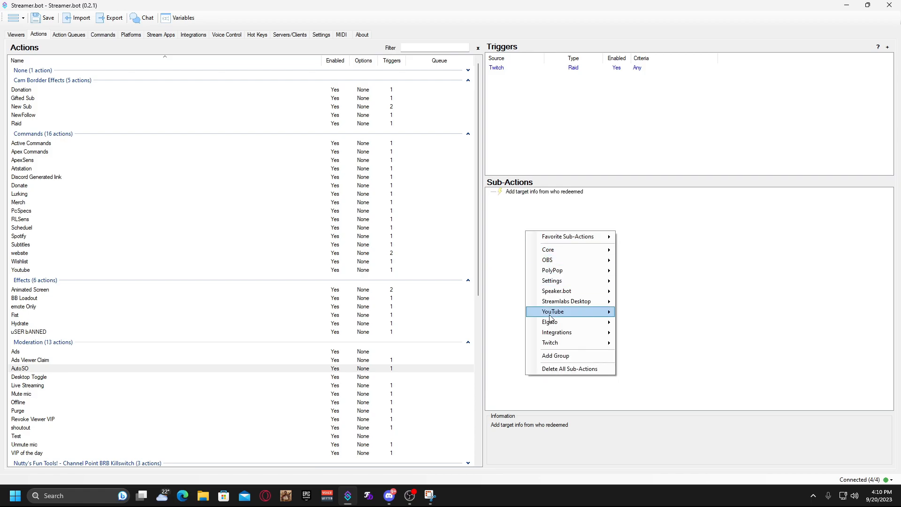
{"action": "mouse_move", "coordinate": [571, 342]}
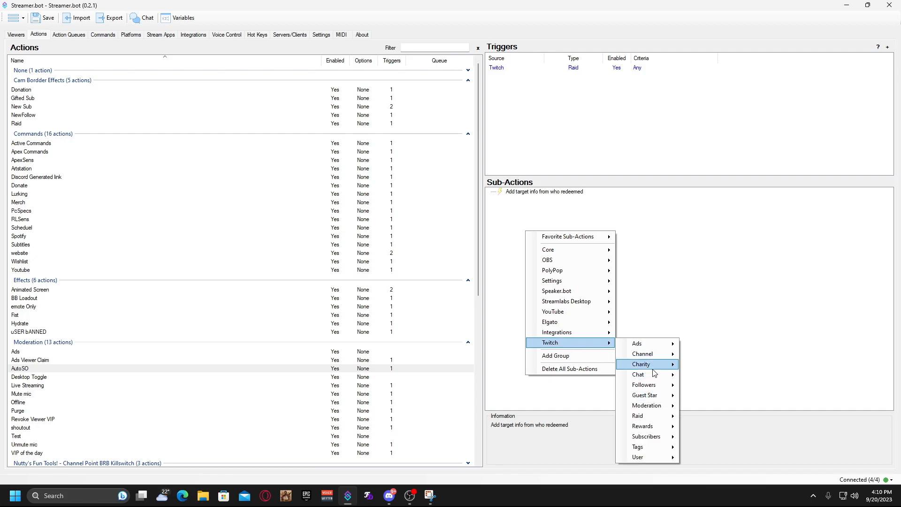
{"action": "mouse_move", "coordinate": [649, 376]}
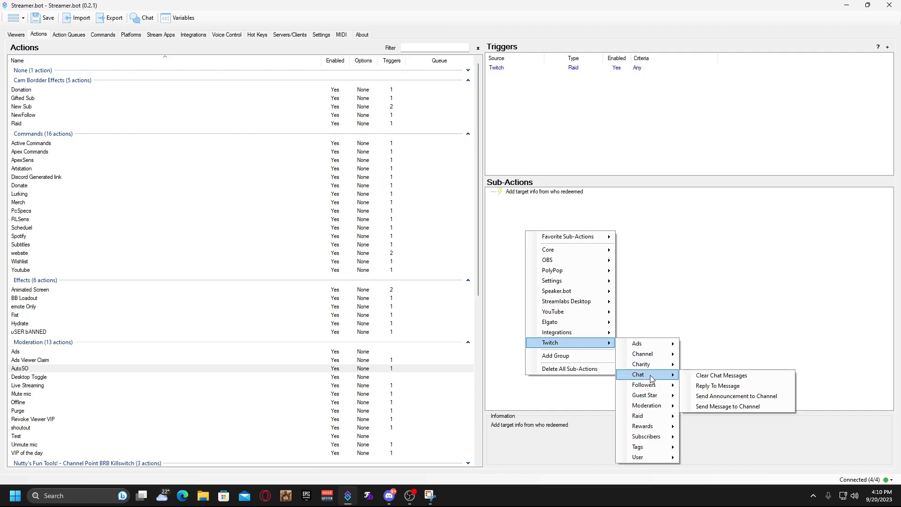
{"action": "left_click", "coordinate": [742, 396]}
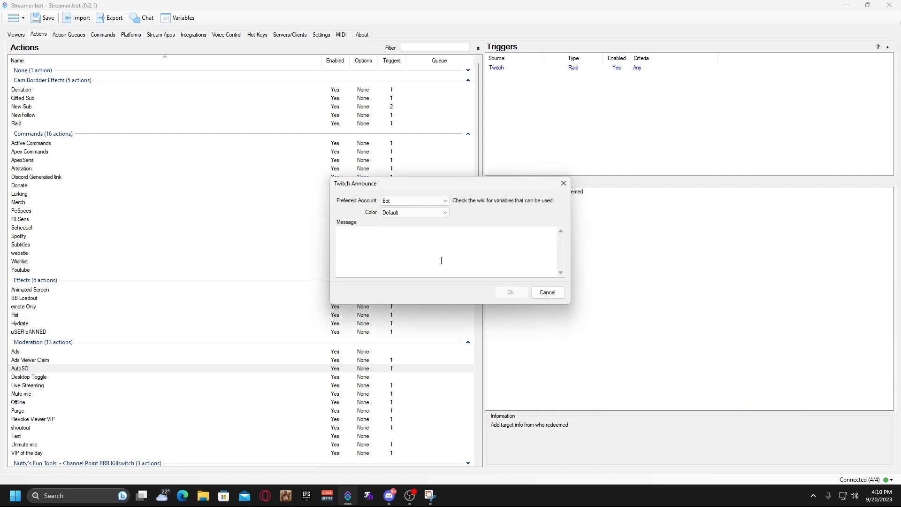
{"action": "left_click", "coordinate": [409, 213]}
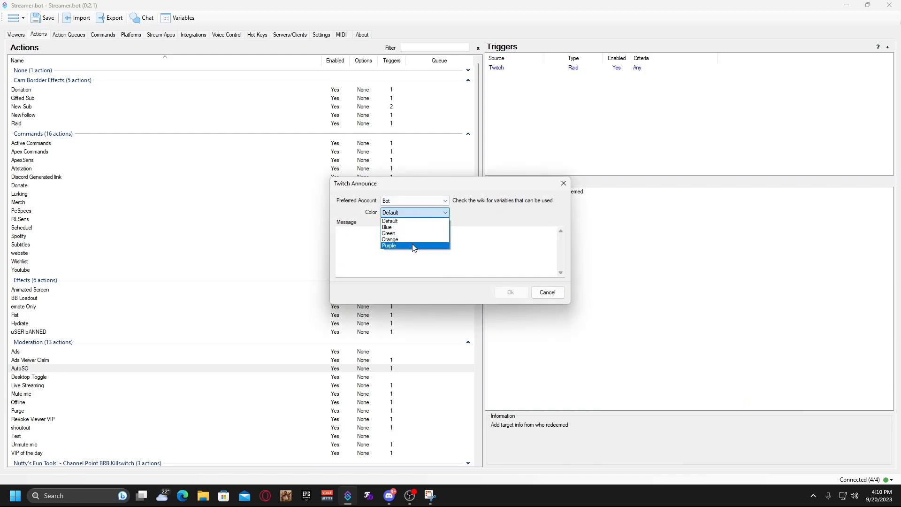
{"action": "left_click", "coordinate": [413, 240]}
{"action": "left_click_drag", "start_coordinate": [409, 185], "coordinate": [507, 197]}
{"action": "left_click", "coordinate": [452, 261]}
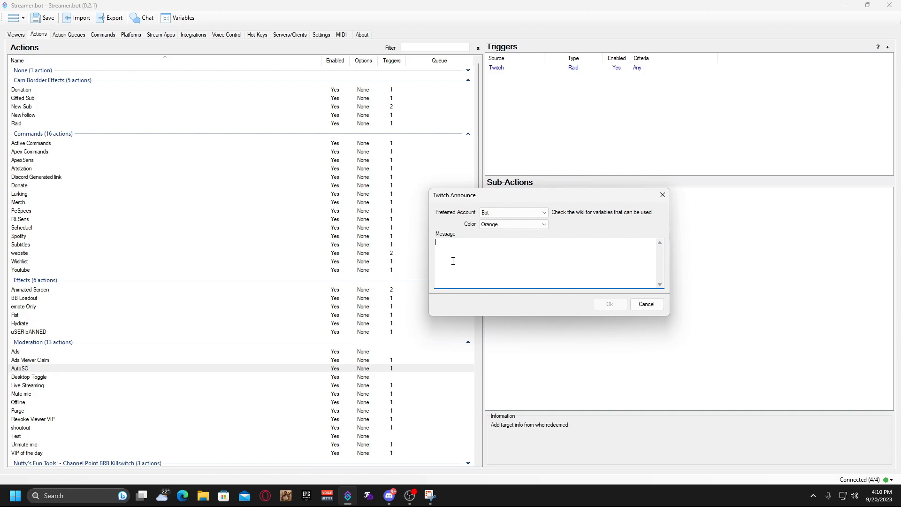
{"action": "left_click_drag", "start_coordinate": [522, 191], "coordinate": [528, 231]}
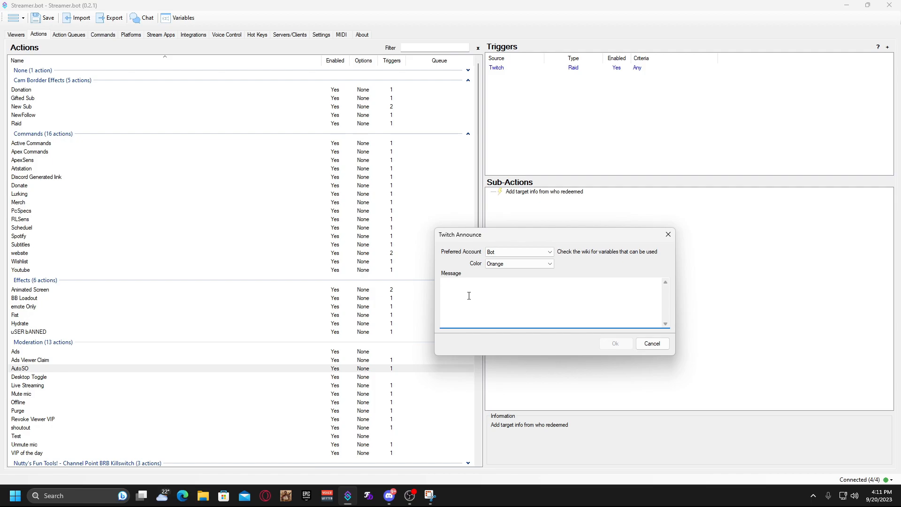
Step: Start the announcement message with the target user variable, written as %Tagetuser%
{"action": "type", "text": "%tagetUser%"}
{"action": "left_click_drag", "start_coordinate": [470, 283], "coordinate": [441, 281]}
{"action": "left_click", "coordinate": [460, 287]}
{"action": "left_click_drag", "start_coordinate": [471, 282], "coordinate": [437, 288]}
{"action": "left_click", "coordinate": [477, 283]}
{"action": "left_click_drag", "start_coordinate": [477, 283], "coordinate": [437, 286]}
{"action": "left_click", "coordinate": [443, 283]}
{"action": "type", "text": "T"}
Step: Correct the capitalization of the user variable in the announcement message to %tagetUser%
{"action": "left_click_drag", "start_coordinate": [472, 299], "coordinate": [451, 283]}
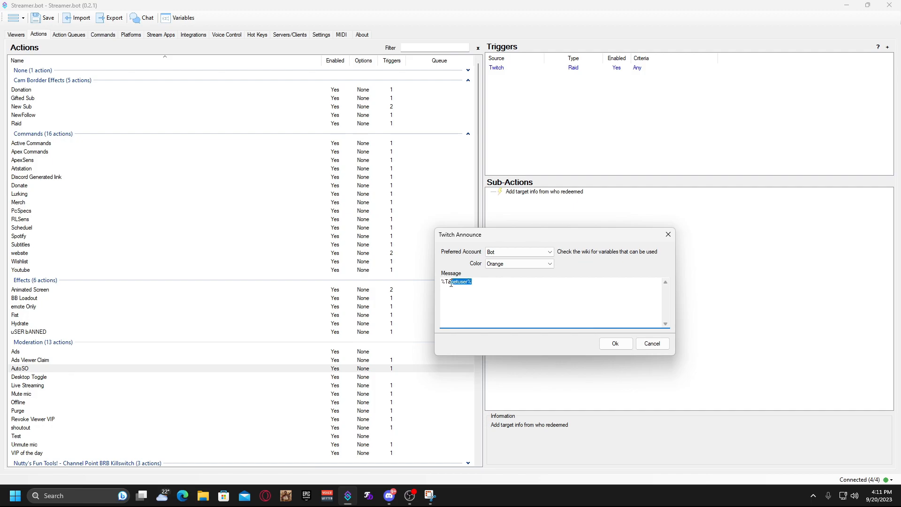
{"action": "left_click", "coordinate": [488, 283]}
{"action": "left_click_drag", "start_coordinate": [488, 283], "coordinate": [446, 282]}
{"action": "left_click", "coordinate": [448, 283]}
{"action": "key", "text": "BackSpace"}
{"action": "type", "text": "t"}
{"action": "left_click", "coordinate": [459, 282]}
{"action": "key", "text": "BackSpace"}
{"action": "type", "text": "U"}
Step: Append "RAIDED US WITH %viewers% VIEWERS" after the user variable in the announcement message
{"action": "left_click", "coordinate": [488, 282]}
{"action": "type", "text": "RAIDED US WITH"}
{"action": "type", "text": "%viewers"}
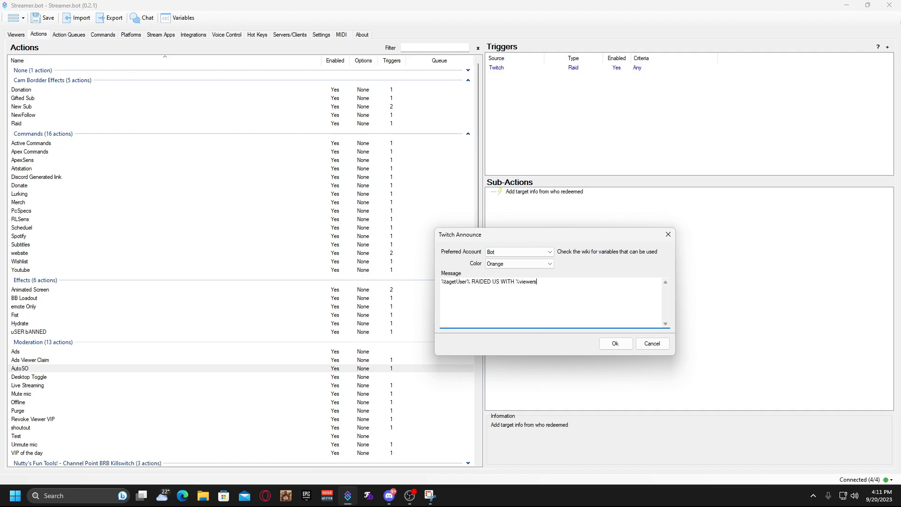
{"action": "type", "text": "%"}
{"action": "type", "text": "VIEWERS"}
Step: Review the announcement message's wording and its user and viewer count variables
{"action": "left_click_drag", "start_coordinate": [569, 282], "coordinate": [438, 282]}
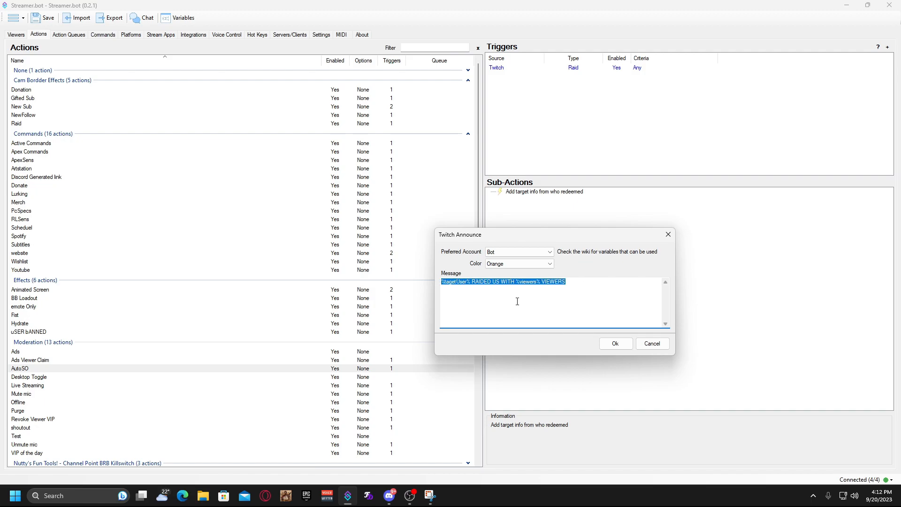
{"action": "left_click", "coordinate": [547, 294]}
{"action": "left_click_drag", "start_coordinate": [468, 285], "coordinate": [437, 283]}
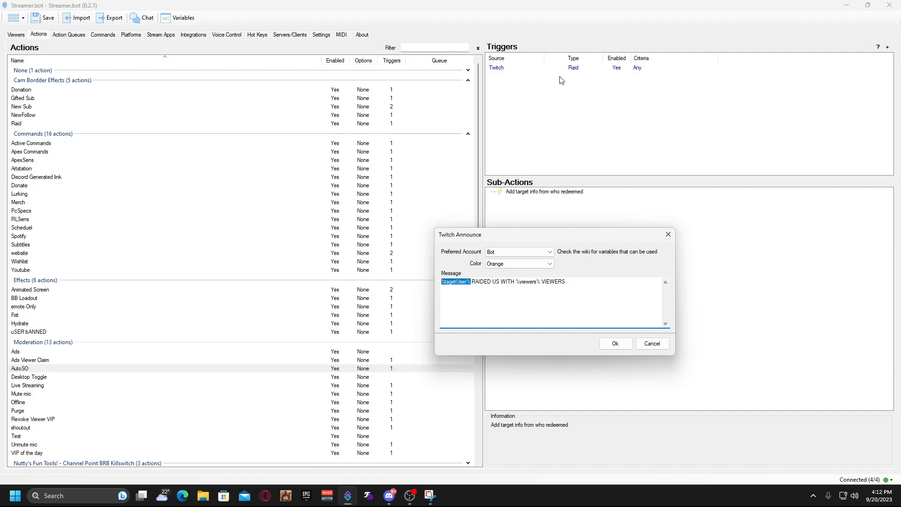
{"action": "left_click", "coordinate": [470, 282]}
{"action": "left_click_drag", "start_coordinate": [470, 282], "coordinate": [429, 282]}
{"action": "left_click", "coordinate": [455, 281]}
{"action": "left_click_drag", "start_coordinate": [472, 282], "coordinate": [517, 285]}
Step: Try 1000 as a sample count before VIEWERS in the announcement message and delete it again
{"action": "left_click", "coordinate": [541, 282]}
{"action": "type", "text": "1000"}
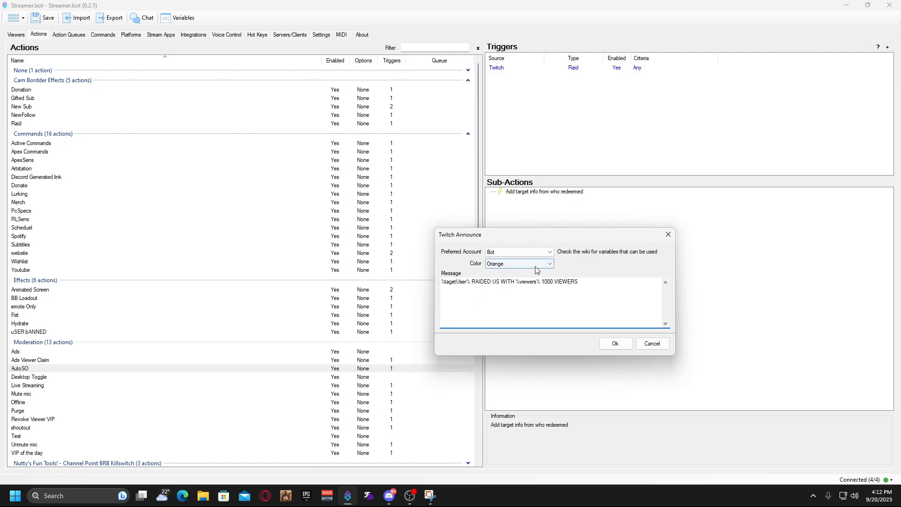
{"action": "mouse_move", "coordinate": [543, 282]}
{"action": "left_mouse_down"}
{"action": "mouse_move", "coordinate": [515, 283]}
{"action": "mouse_move", "coordinate": [545, 281]}
{"action": "left_mouse_up"}
{"action": "key", "text": "BackSpace"}
{"action": "key", "text": "BackSpace"}
{"action": "key", "text": "BackSpace"}
{"action": "key", "text": "BackSpace"}
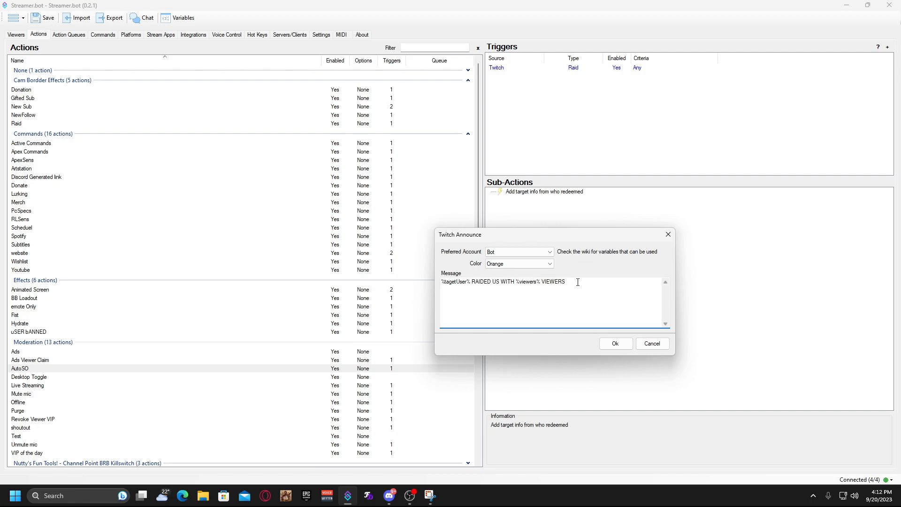
{"action": "key", "text": "BackSpace"}
{"action": "key", "text": "BackSpace"}
{"action": "key", "text": "BackSpace"}
{"action": "key", "text": "BackSpace"}
Step: Save the orange Twitch announcement as a sub-action of AutoSO
{"action": "left_click", "coordinate": [613, 343]}
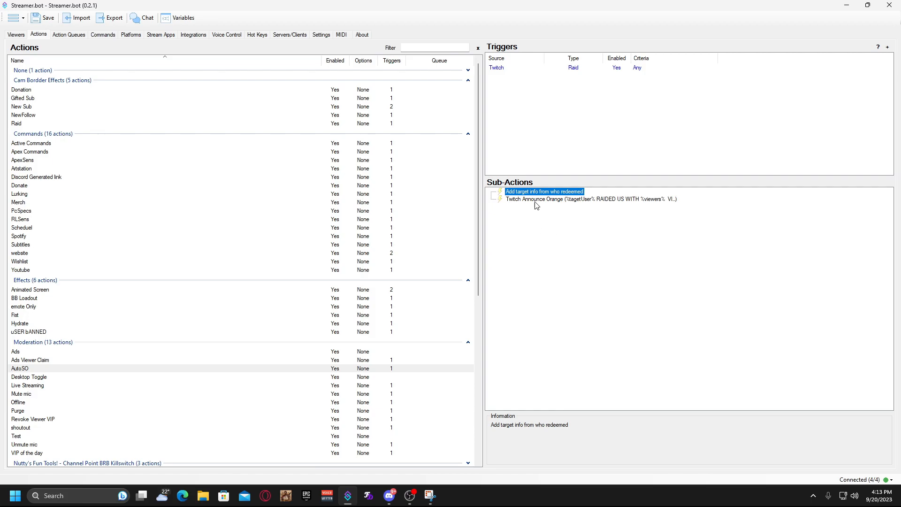
{"action": "left_click", "coordinate": [516, 213]}
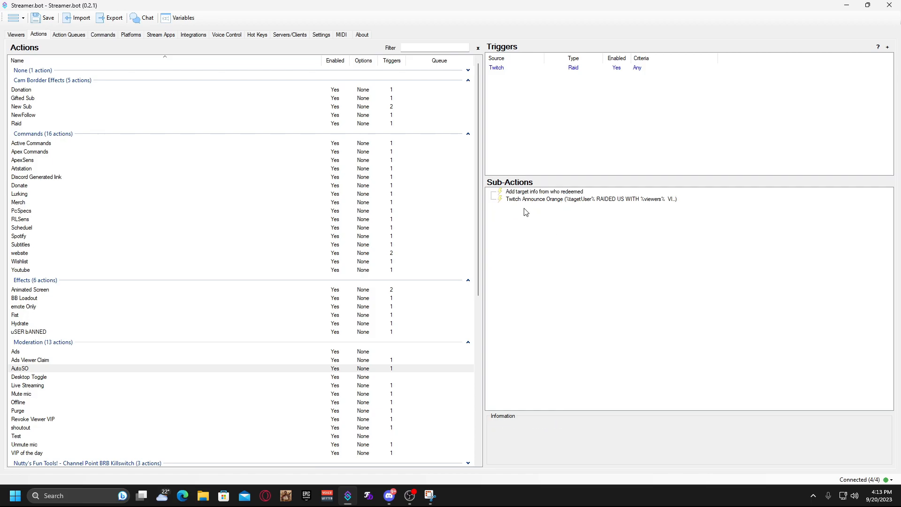
Step: Add a core Play Sound sub-action to AutoSO
{"action": "right_click", "coordinate": [521, 212]}
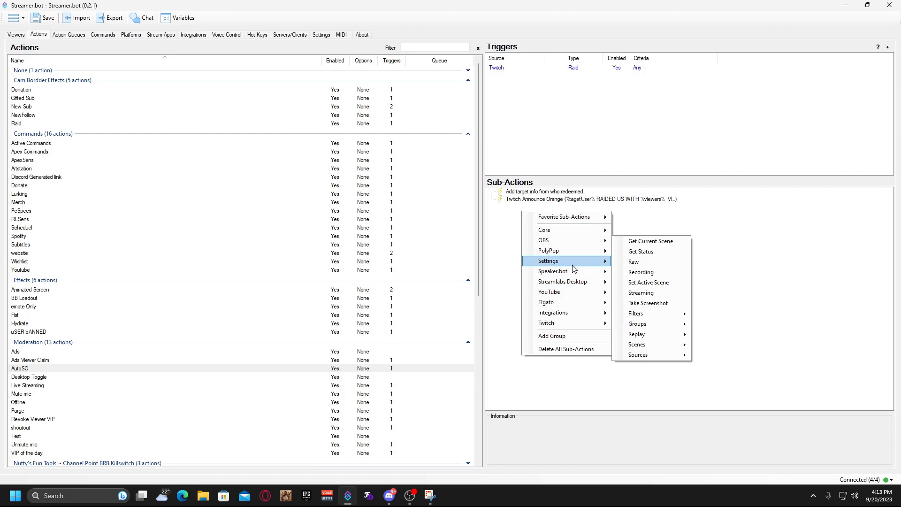
{"action": "mouse_move", "coordinate": [577, 266]}
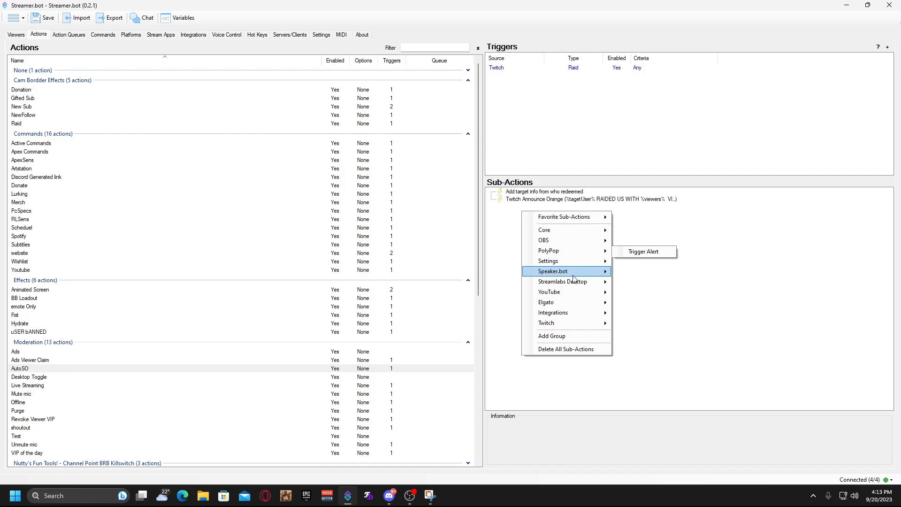
{"action": "mouse_move", "coordinate": [571, 325]}
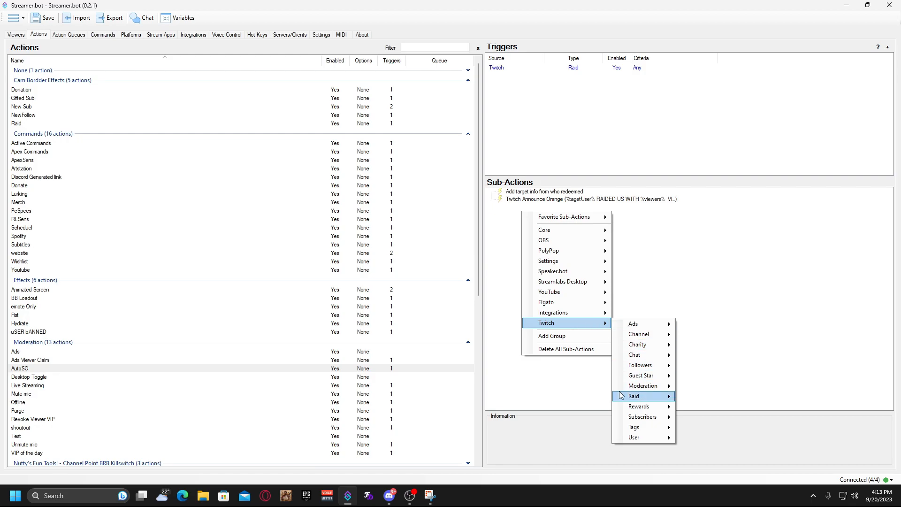
{"action": "mouse_move", "coordinate": [632, 397]}
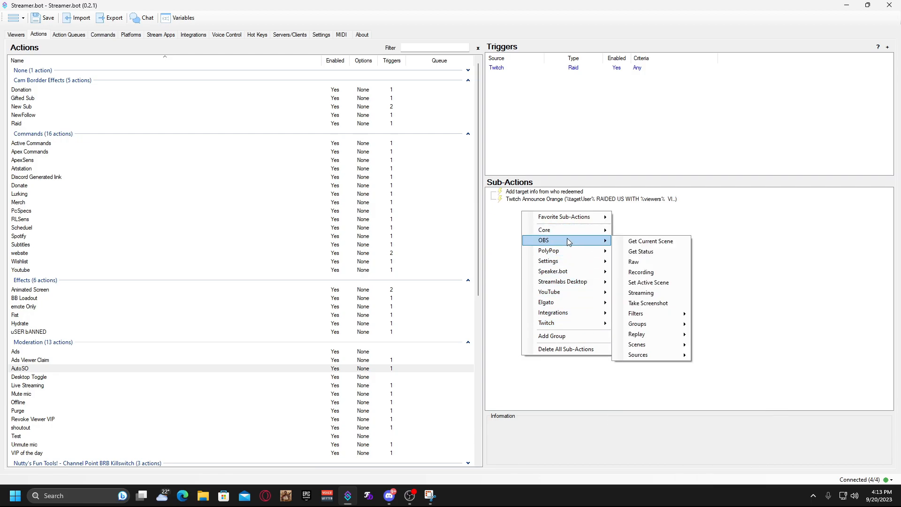
{"action": "mouse_move", "coordinate": [564, 230]}
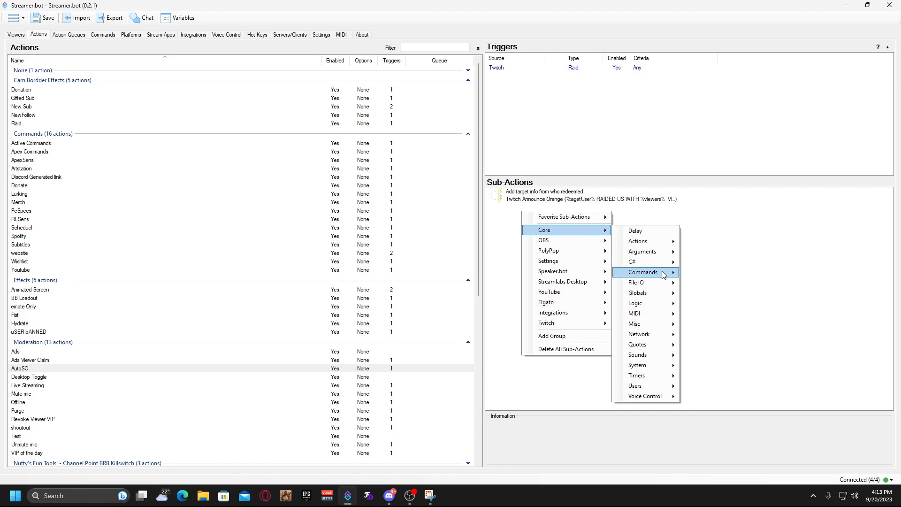
{"action": "mouse_move", "coordinate": [649, 355]}
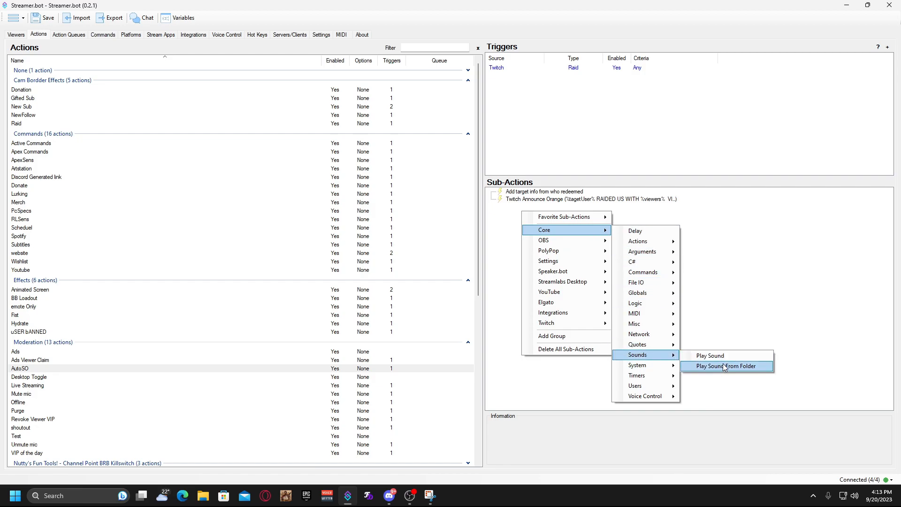
{"action": "left_click", "coordinate": [707, 357]}
{"action": "left_click_drag", "start_coordinate": [426, 187], "coordinate": [439, 193]}
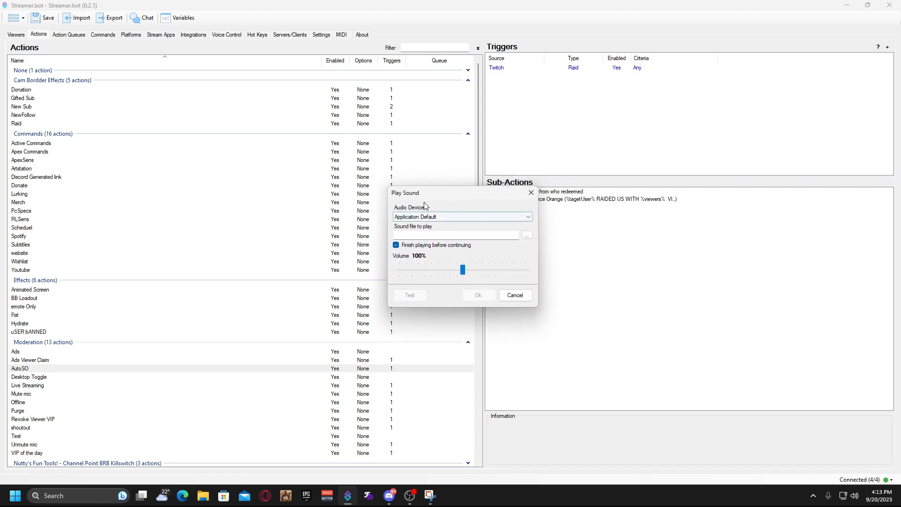
Step: Choose Sub.mp3 from the E: drive's OBS\assets\Sound Effects folder as the sound file to play
{"action": "left_click", "coordinate": [527, 235]}
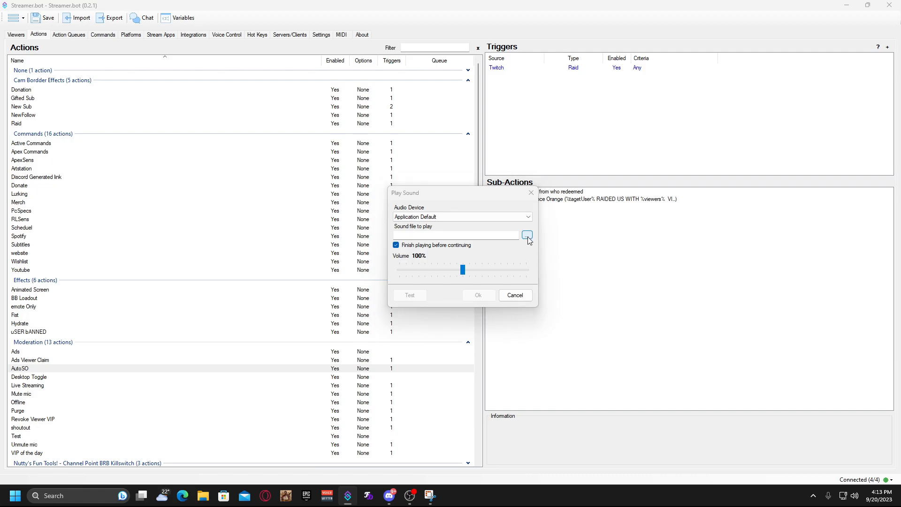
{"action": "left_click", "coordinate": [514, 227]}
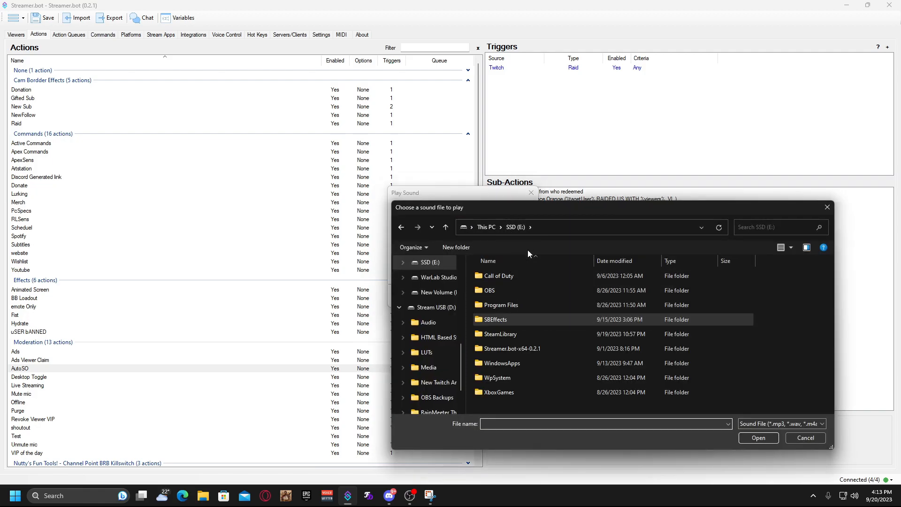
{"action": "double_click", "coordinate": [488, 291]}
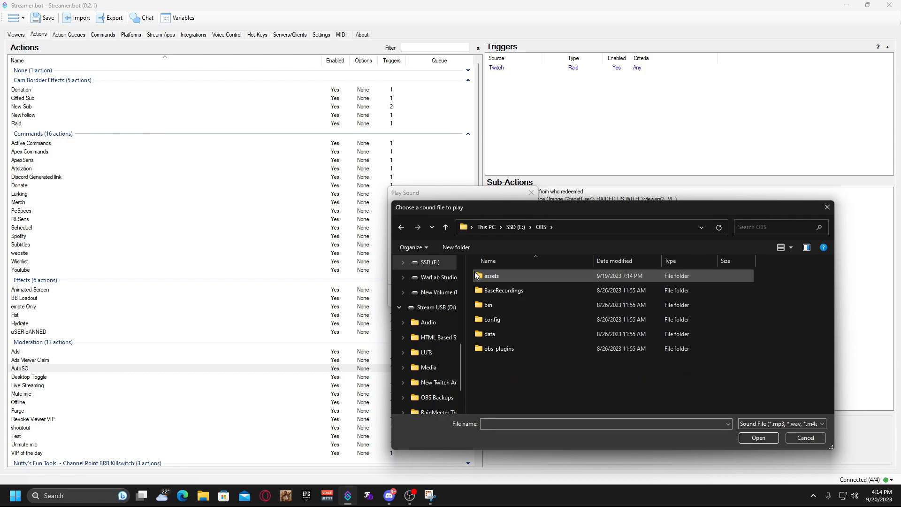
{"action": "double_click", "coordinate": [502, 276]}
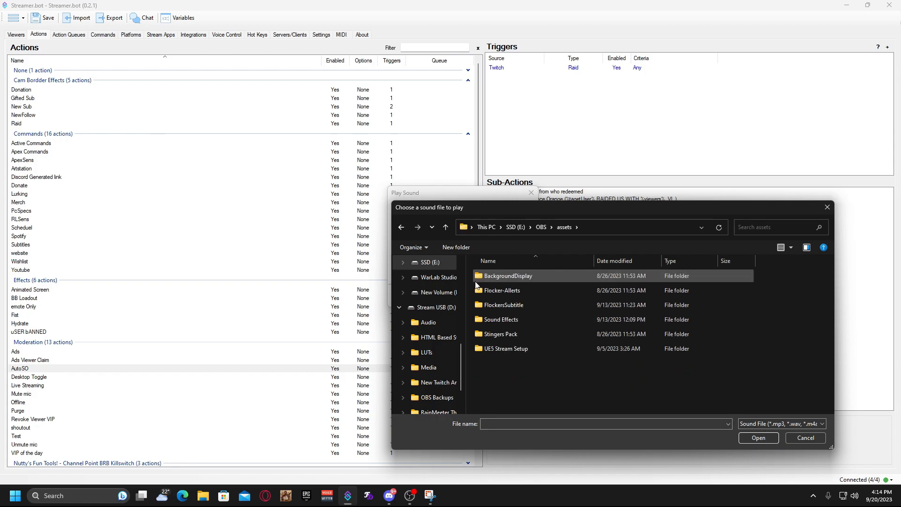
{"action": "double_click", "coordinate": [495, 319]}
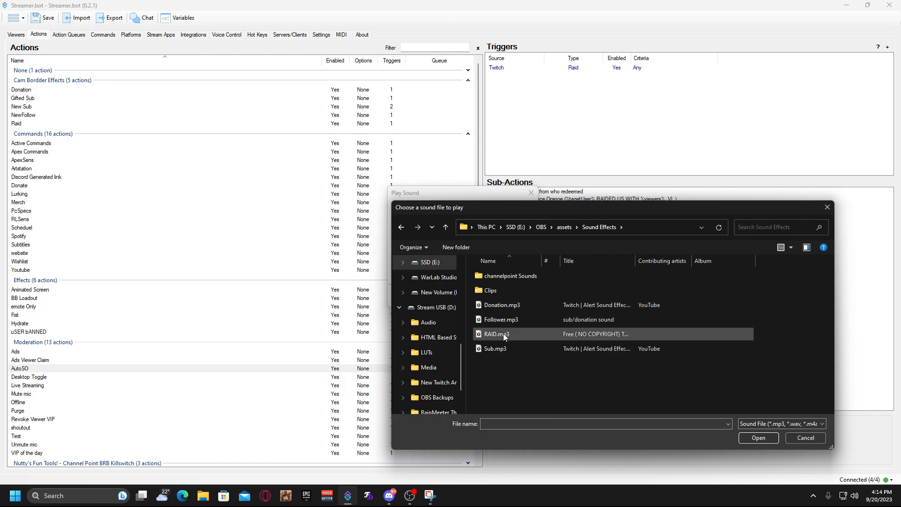
{"action": "left_click", "coordinate": [503, 333]}
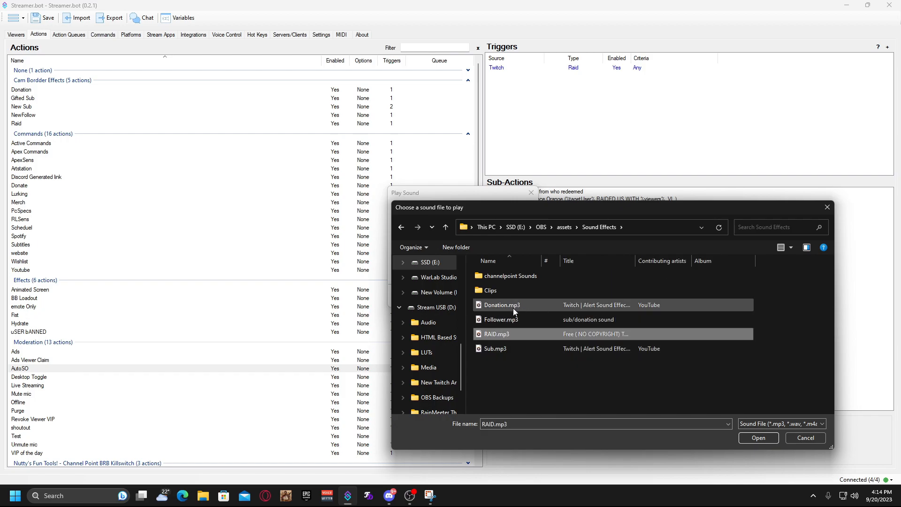
{"action": "left_click", "coordinate": [476, 348]}
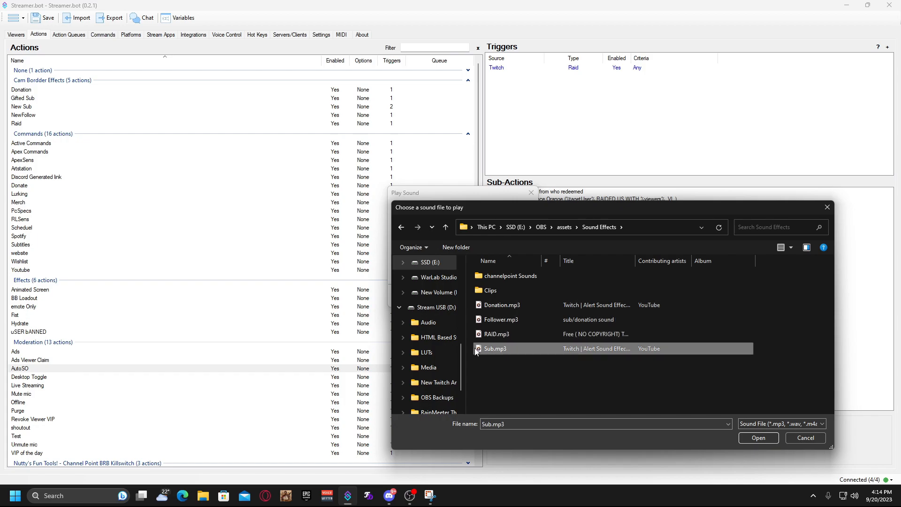
{"action": "left_click", "coordinate": [758, 438]}
Step: Set the sound's volume to 160% and save the Play Sound sub-action
{"action": "left_click_drag", "start_coordinate": [478, 272], "coordinate": [501, 272]}
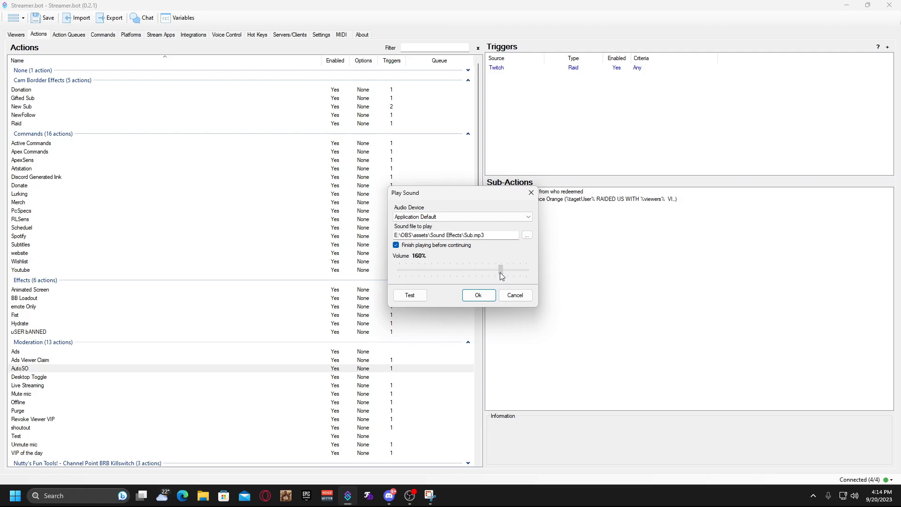
{"action": "left_click", "coordinate": [478, 295]}
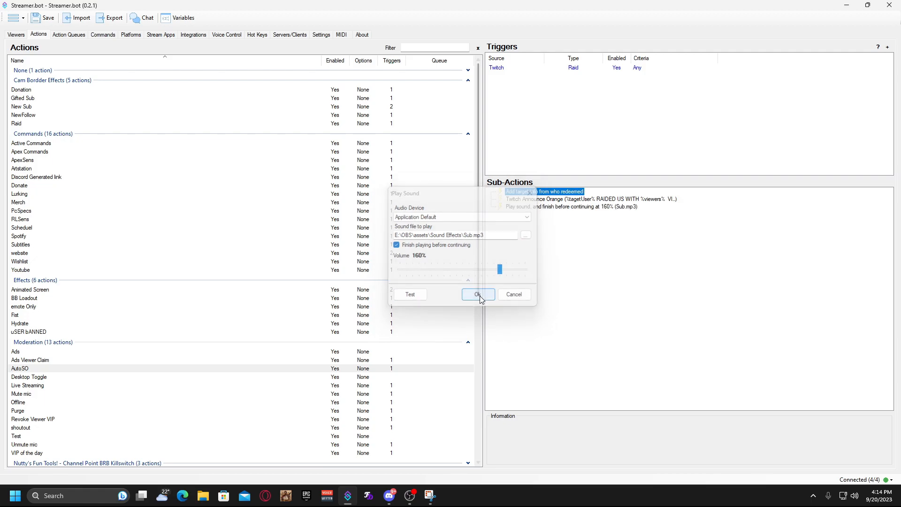
{"action": "left_click", "coordinate": [628, 208]}
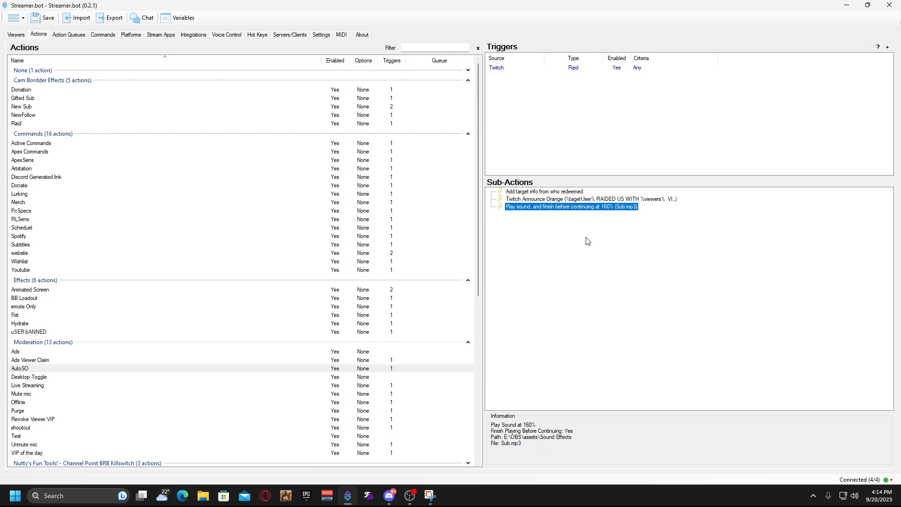
Step: Add a core Delay sub-action of 1000 ms after the sound in AutoSO
{"action": "right_click", "coordinate": [548, 227]}
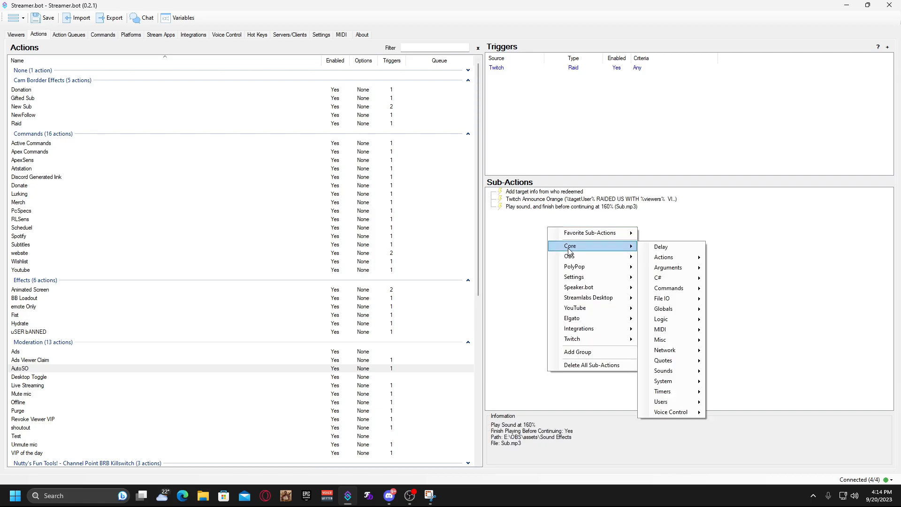
{"action": "left_click", "coordinate": [661, 247]}
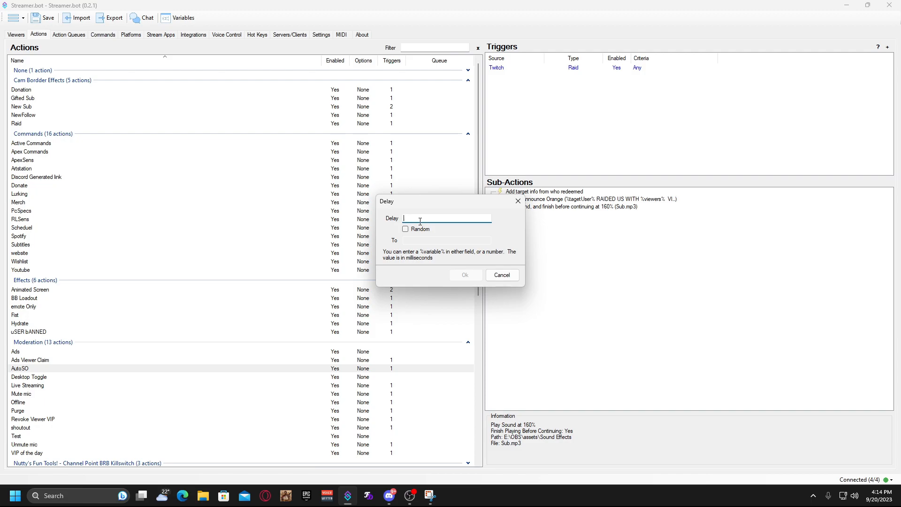
{"action": "type", "text": "1000"}
{"action": "left_click", "coordinate": [463, 279]}
Step: Review AutoSO's sub-actions in order: target info, orange announcement, sound and delay
{"action": "left_click", "coordinate": [608, 208]}
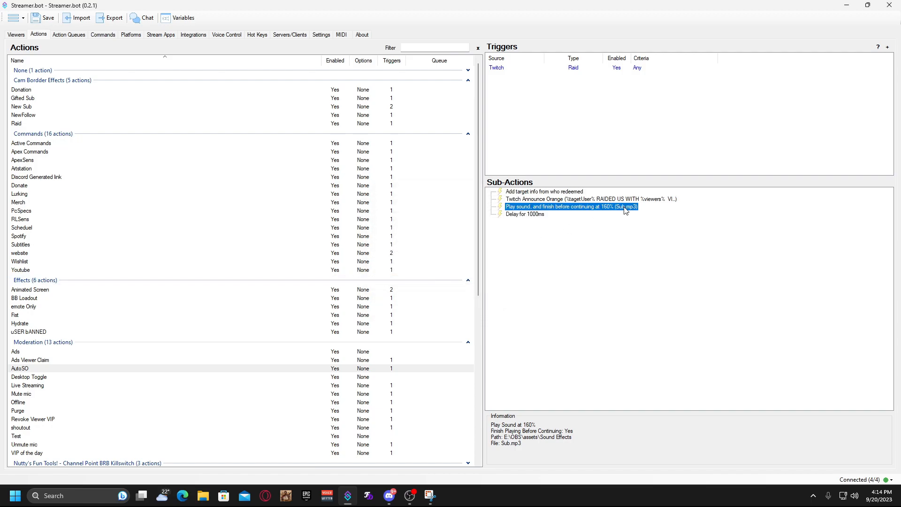
{"action": "left_click", "coordinate": [528, 193]}
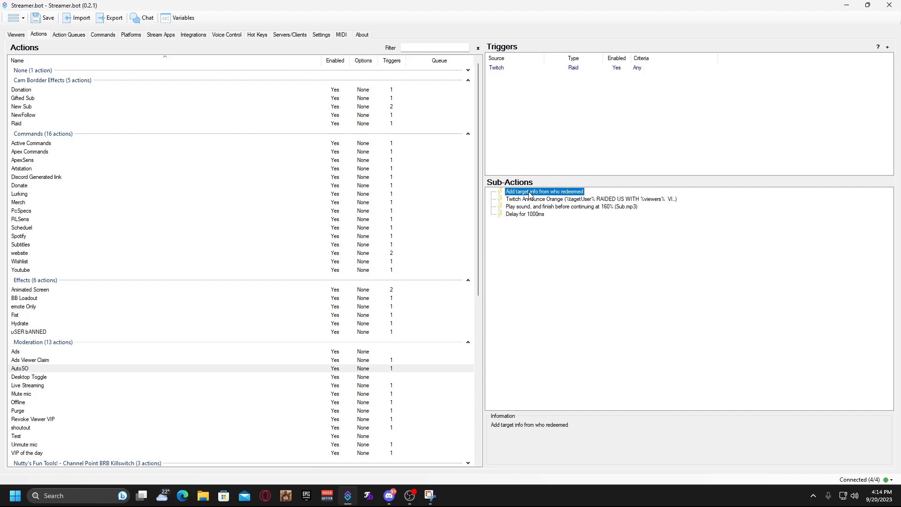
{"action": "mouse_move", "coordinate": [526, 202]}
{"action": "left_mouse_down"}
{"action": "mouse_move", "coordinate": [568, 201]}
{"action": "mouse_move", "coordinate": [545, 194]}
{"action": "mouse_move", "coordinate": [559, 194]}
{"action": "mouse_move", "coordinate": [538, 202]}
{"action": "left_mouse_up"}
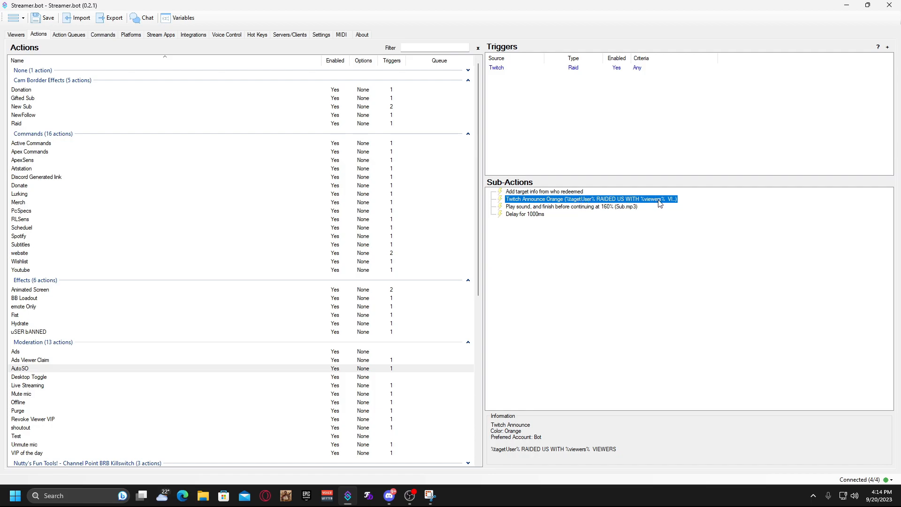
{"action": "left_click", "coordinate": [519, 207]}
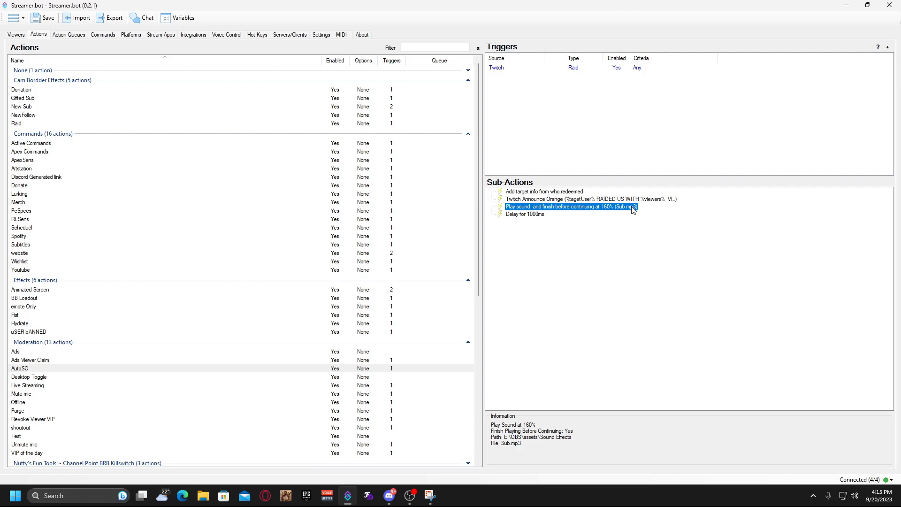
{"action": "left_click", "coordinate": [534, 215]}
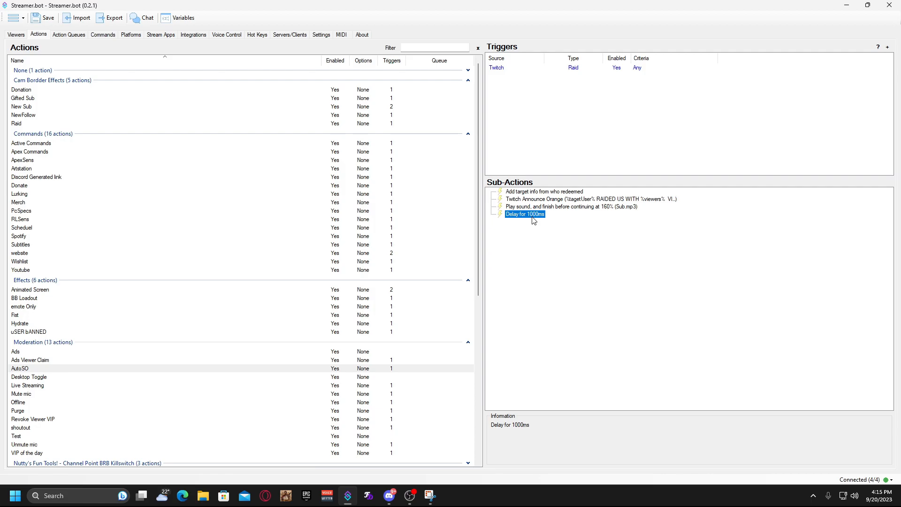
{"action": "left_click", "coordinate": [523, 234]}
{"action": "right_click", "coordinate": [523, 234]}
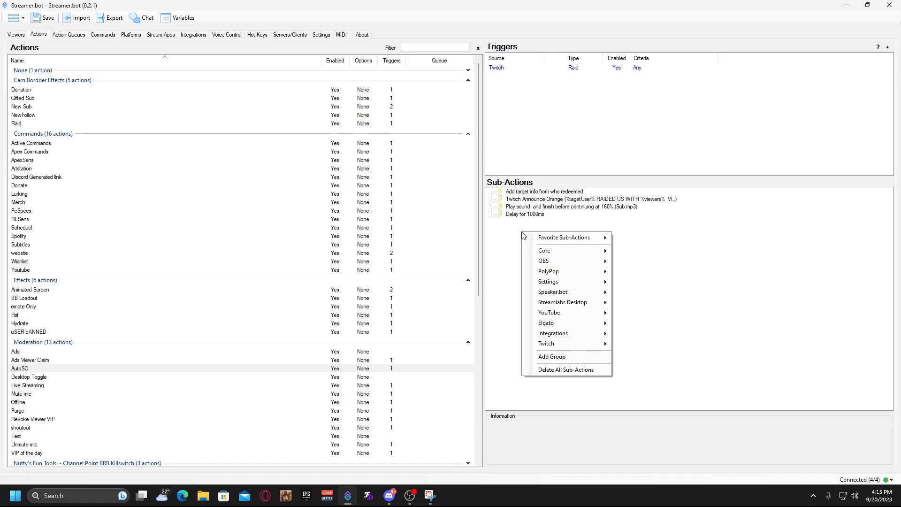
{"action": "left_click", "coordinate": [525, 216]}
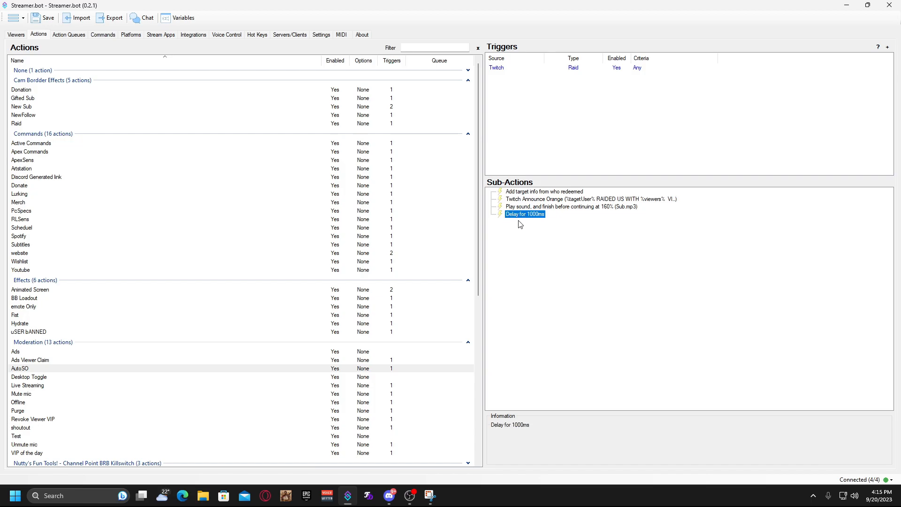
{"action": "left_click", "coordinate": [581, 208]}
Step: Change the Delay sub-action to 500 ms
{"action": "left_click", "coordinate": [526, 215]}
{"action": "double_click", "coordinate": [525, 214]}
{"action": "type", "text": "500"}
{"action": "left_click", "coordinate": [464, 274]}
Step: Set the Delay sub-action following the sound to 1000 ms
{"action": "right_click", "coordinate": [527, 217]}
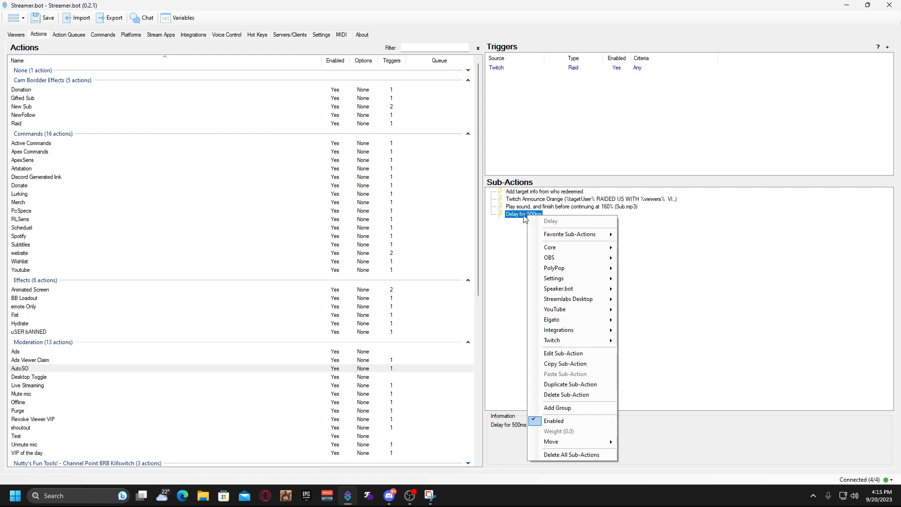
{"action": "left_click", "coordinate": [520, 220]}
{"action": "double_click", "coordinate": [520, 220]}
{"action": "left_click_drag", "start_coordinate": [432, 217], "coordinate": [388, 221]}
{"action": "type", "text": "100"}
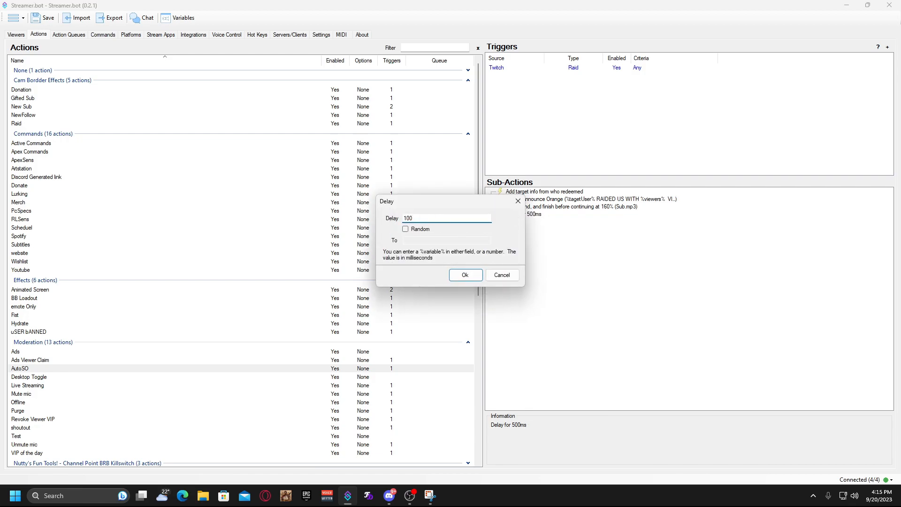
{"action": "type", "text": "0"}
{"action": "left_click", "coordinate": [464, 275]}
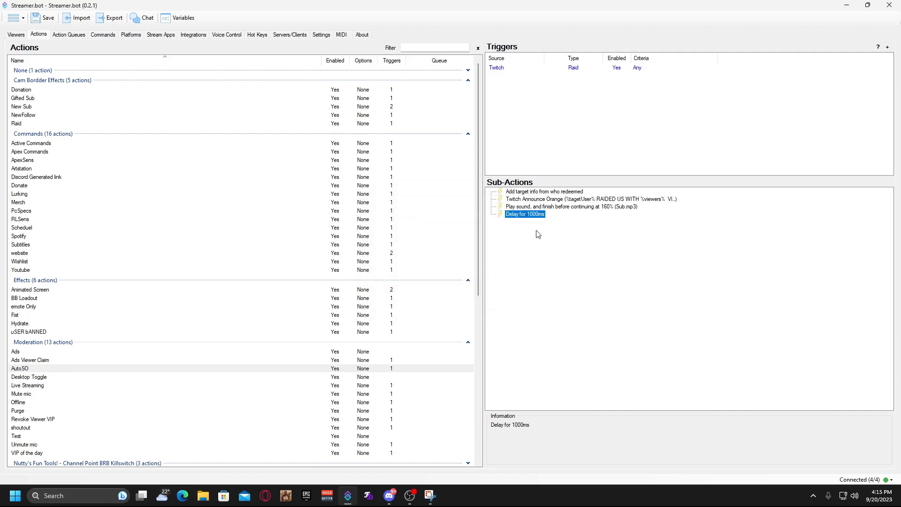
{"action": "right_click", "coordinate": [537, 233]}
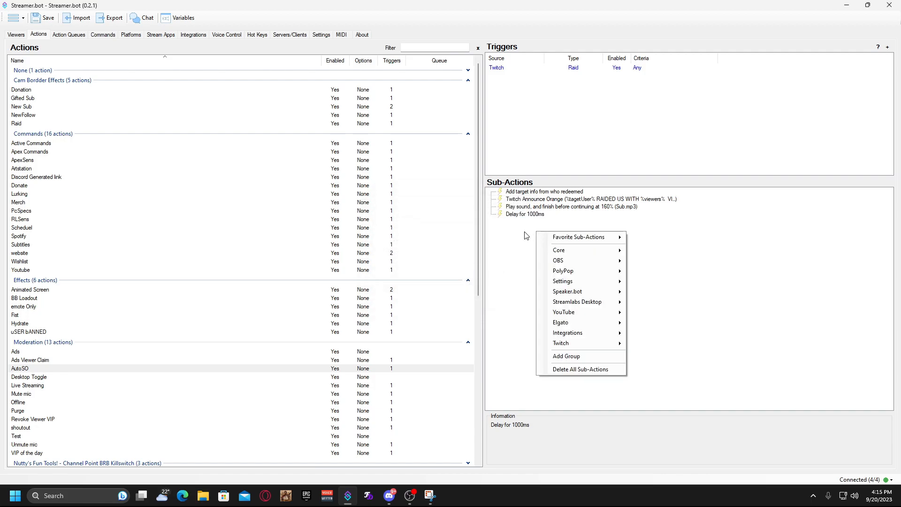
{"action": "left_click", "coordinate": [524, 235]}
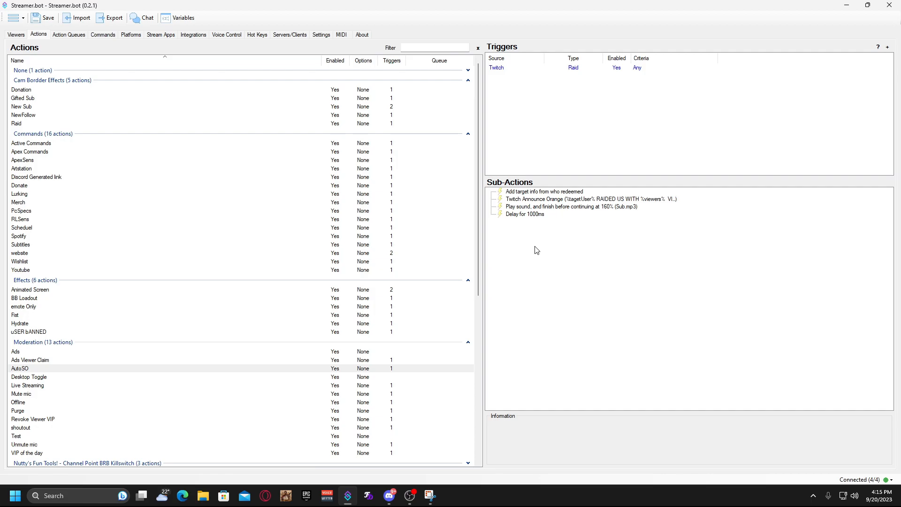
{"action": "left_click", "coordinate": [531, 201]}
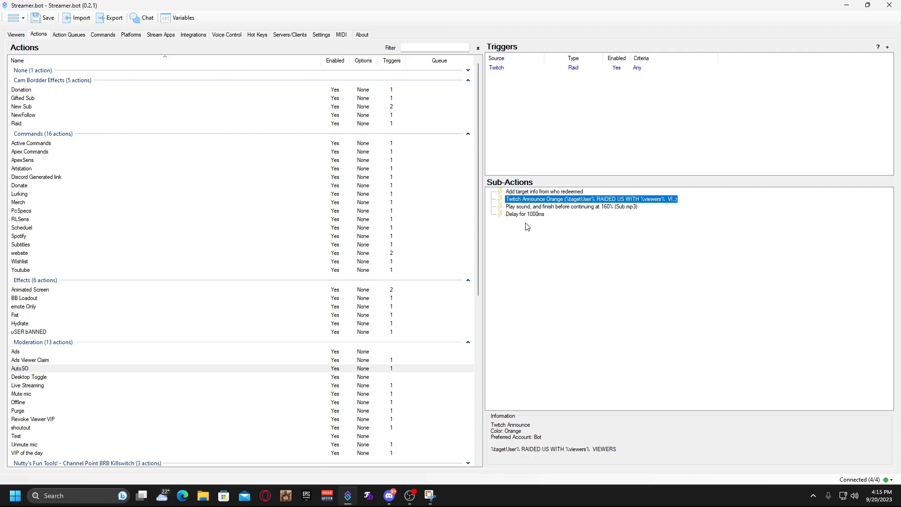
Step: Start a Twitch Send Message to Channel sub-action in AutoSO for the shoutout following the delay
{"action": "right_click", "coordinate": [513, 241]}
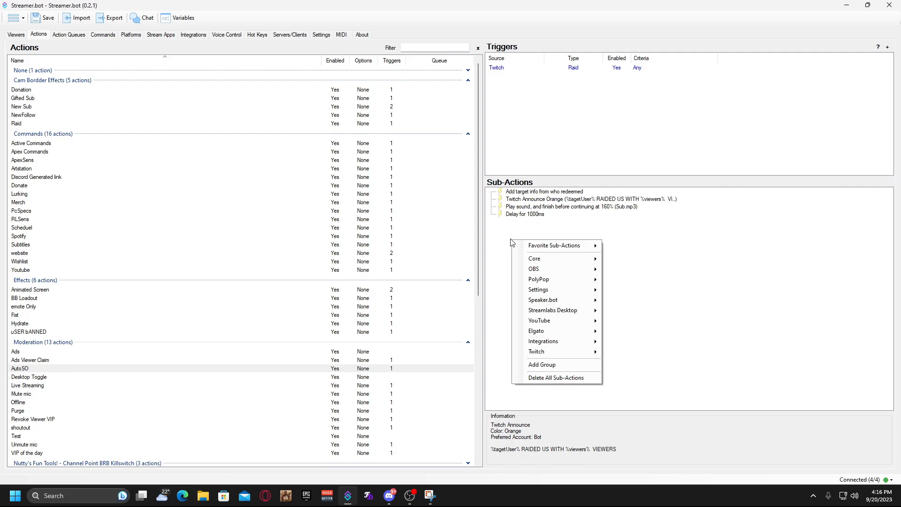
{"action": "mouse_move", "coordinate": [565, 353]}
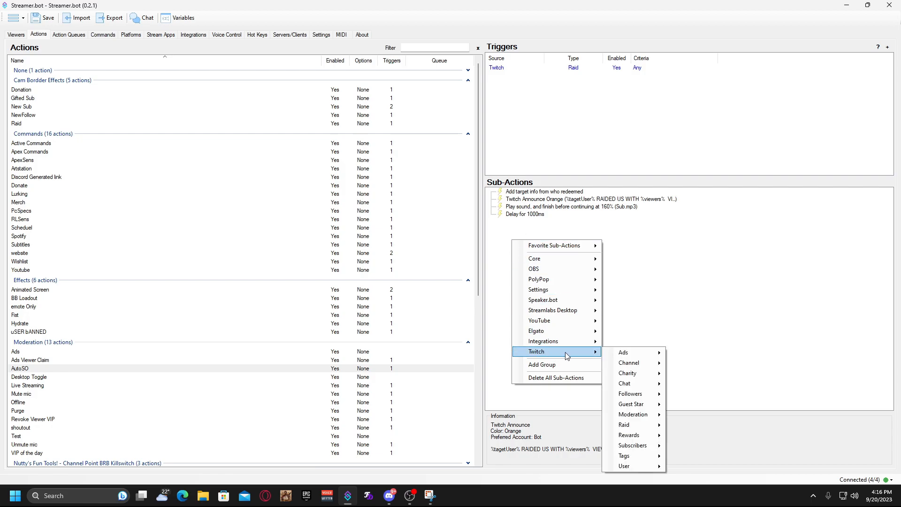
{"action": "mouse_move", "coordinate": [653, 386]}
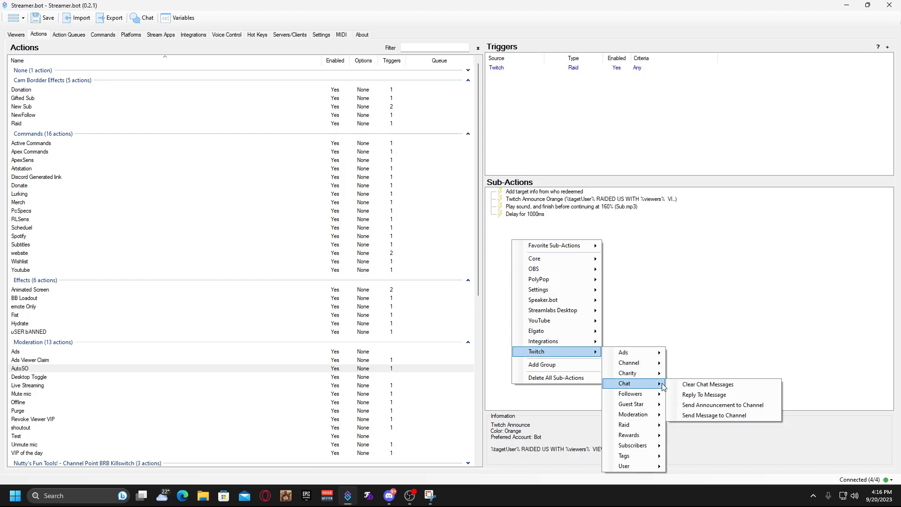
{"action": "left_click", "coordinate": [710, 416]}
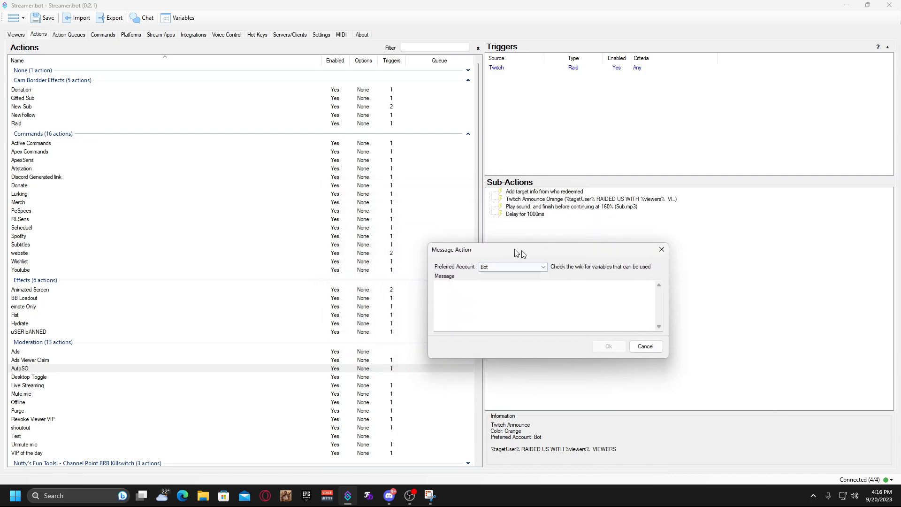
{"action": "left_click_drag", "start_coordinate": [503, 250], "coordinate": [569, 248]}
Step: Compare the Broadcaster and Bot accounts for the message and keep Bot as the preferred account
{"action": "left_click", "coordinate": [563, 261]}
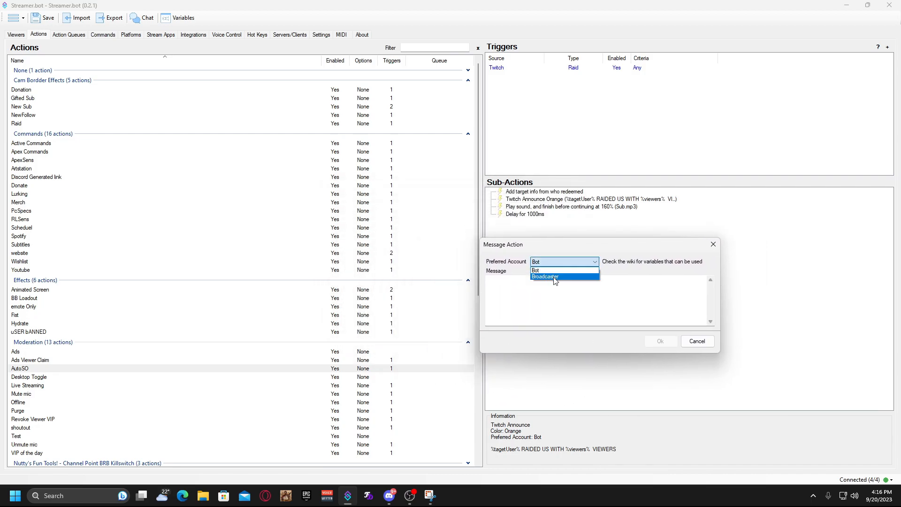
{"action": "left_click", "coordinate": [549, 277]}
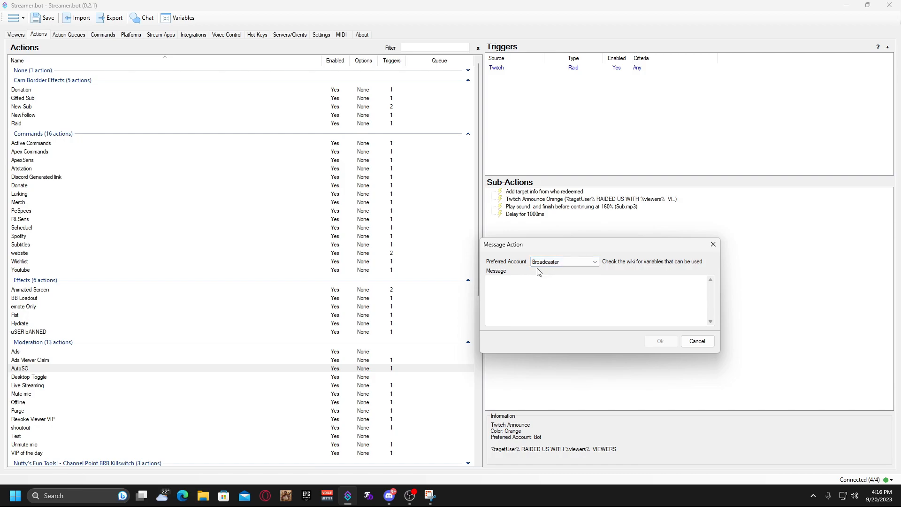
{"action": "left_click", "coordinate": [545, 261]}
{"action": "left_click", "coordinate": [540, 268]}
{"action": "left_click", "coordinate": [544, 262]}
{"action": "left_click", "coordinate": [551, 277]}
{"action": "left_click", "coordinate": [565, 261]}
{"action": "left_click", "coordinate": [558, 268]}
{"action": "left_click_drag", "start_coordinate": [539, 248], "coordinate": [540, 240]}
{"action": "left_click", "coordinate": [525, 279]}
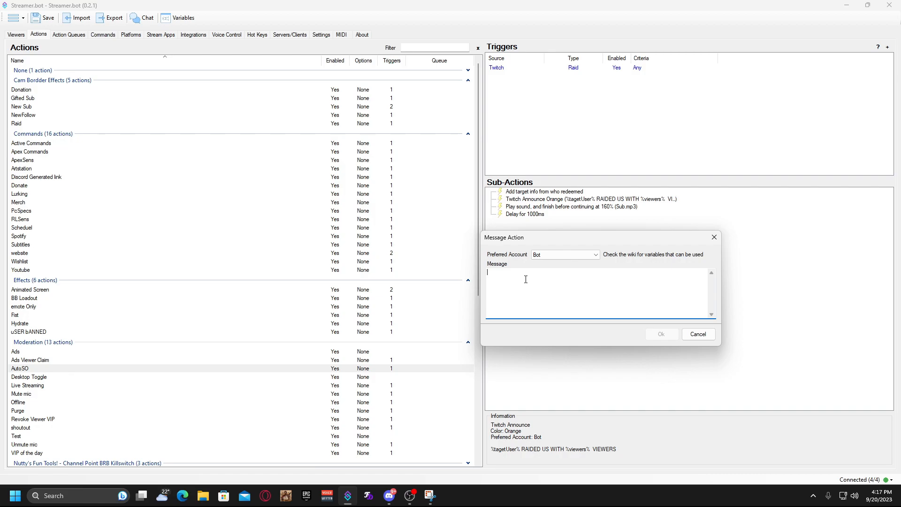
{"action": "type", "text": "tHIS IS A TEST sHOUTOUT"}
{"action": "key", "text": "ctrl+a"}
{"action": "key", "text": "BackSpace"}
Step: Write the message text "This is a test shout out to %targetUser%"
{"action": "type", "text": "This is a test shout ou"}
{"action": "type", "text": "%targetUser%"}
{"action": "left_click", "coordinate": [545, 274]}
{"action": "type", "text": "@"}
{"action": "key", "text": "BackSpace"}
Step: Extend the message with "The Played %game% at twitch.tv/%targerUser%"
{"action": "left_click", "coordinate": [581, 273]}
{"action": "type", "text": "e"}
{"action": "type", "text": " were"}
{"action": "key", "text": "BackSpace"}
{"action": "key", "text": "BackSpace"}
{"action": "key", "text": "BackSpace"}
{"action": "key", "text": "BackSpace"}
{"action": "type", "text": "Played"}
{"action": "type", "text": "%"}
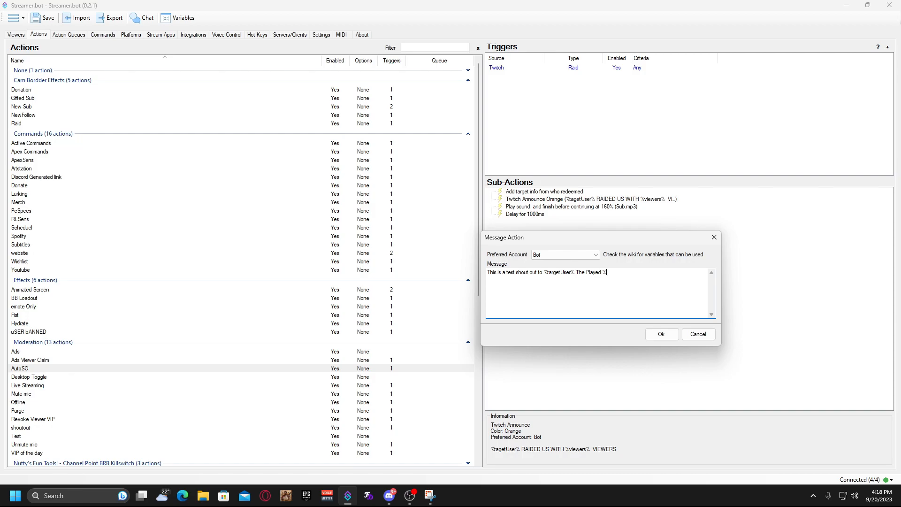
{"action": "type", "text": "game% at tw"}
{"action": "type", "text": "itch"}
{"action": "type", "text": ".tv/%targerUser%"}
Step: Review the user, game and link variables in the message and add it to AutoSO
{"action": "left_click_drag", "start_coordinate": [576, 274], "coordinate": [542, 274]}
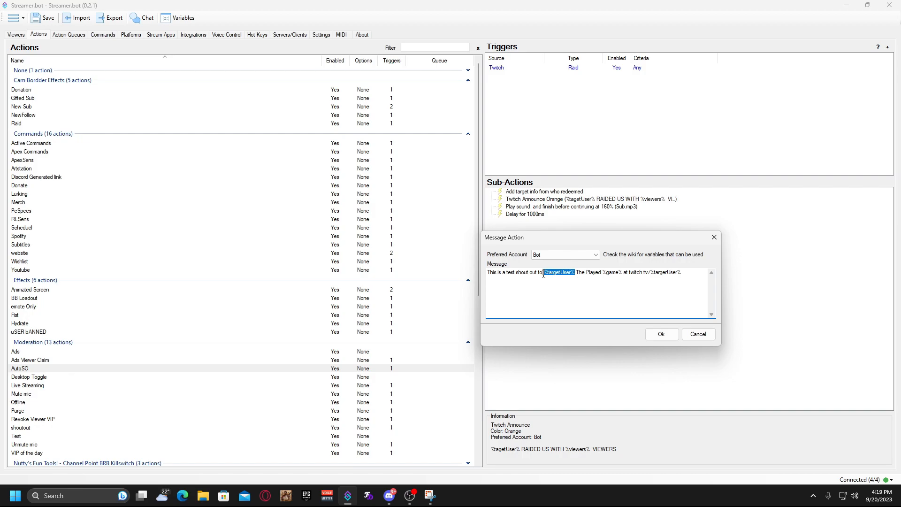
{"action": "left_click_drag", "start_coordinate": [551, 239], "coordinate": [569, 238]}
{"action": "left_click", "coordinate": [566, 271]}
{"action": "left_click_drag", "start_coordinate": [592, 271], "coordinate": [561, 271]}
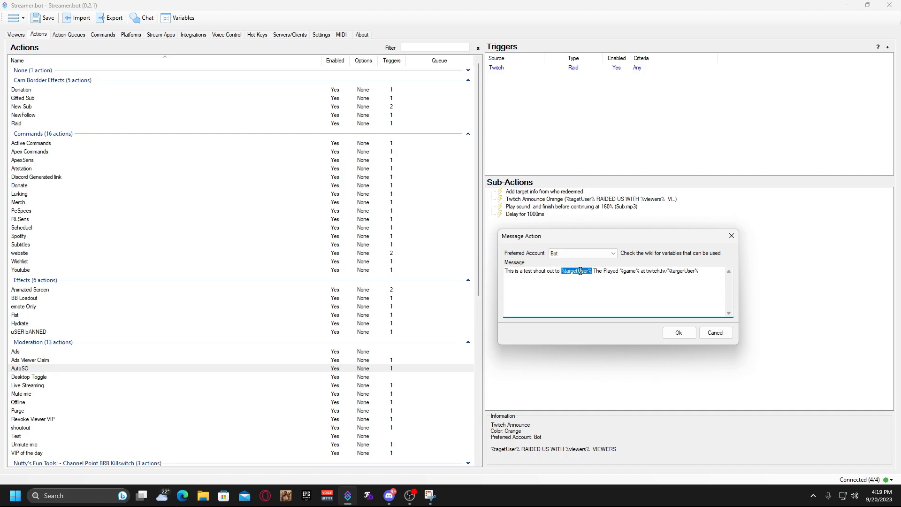
{"action": "left_click_drag", "start_coordinate": [639, 271], "coordinate": [619, 272]}
{"action": "left_click_drag", "start_coordinate": [699, 271], "coordinate": [647, 273]}
{"action": "left_click", "coordinate": [678, 333]}
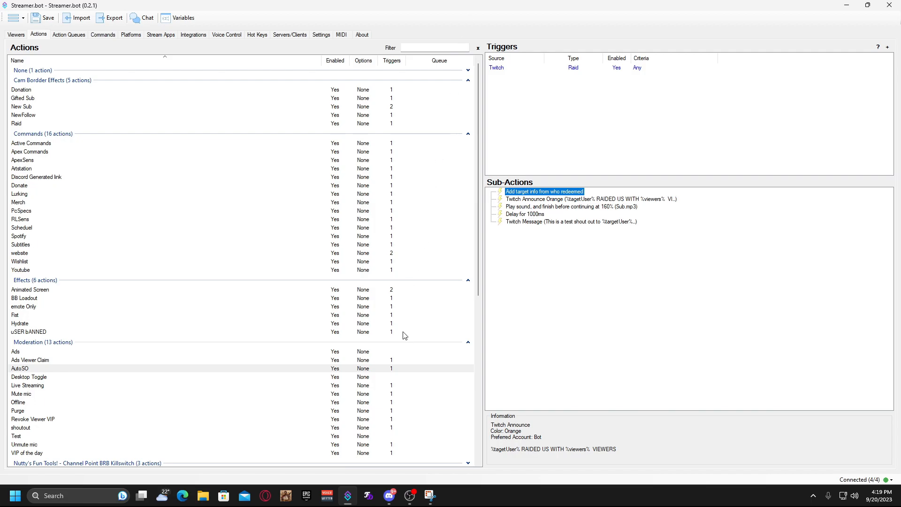
Step: Open the stream chat window and examine the earlier shoutout and raid announcement messages
{"action": "left_click", "coordinate": [142, 17]}
{"action": "left_click_drag", "start_coordinate": [303, 47], "coordinate": [224, 29]}
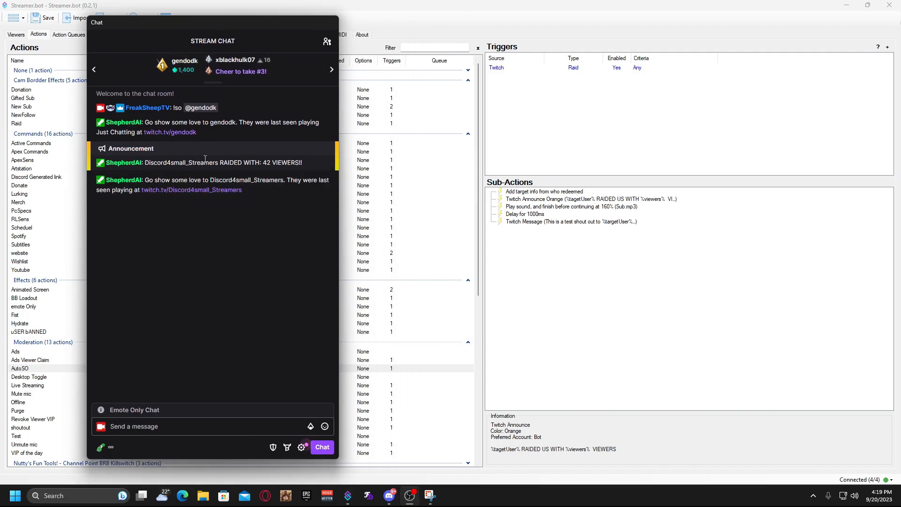
{"action": "left_click", "coordinate": [136, 426]}
{"action": "type", "text": "c"}
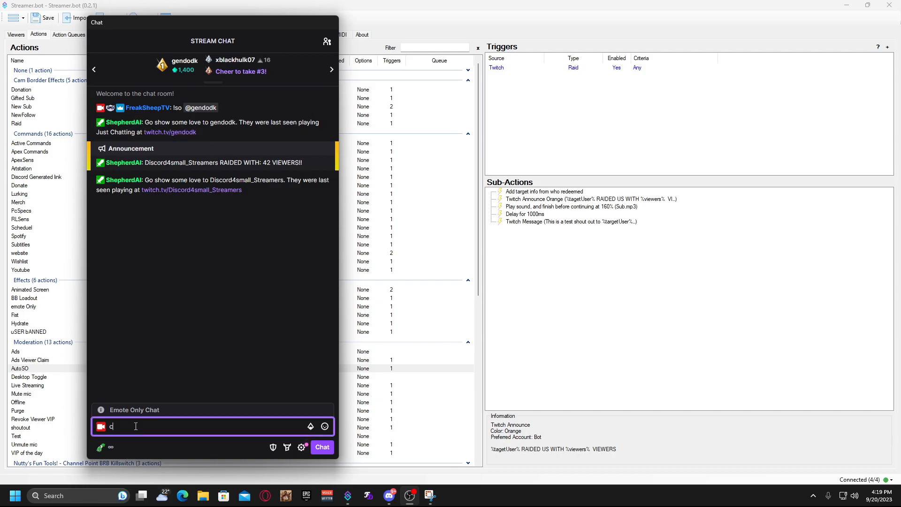
{"action": "key", "text": "BackSpace"}
{"action": "left_click_drag", "start_coordinate": [183, 26], "coordinate": [150, 28]}
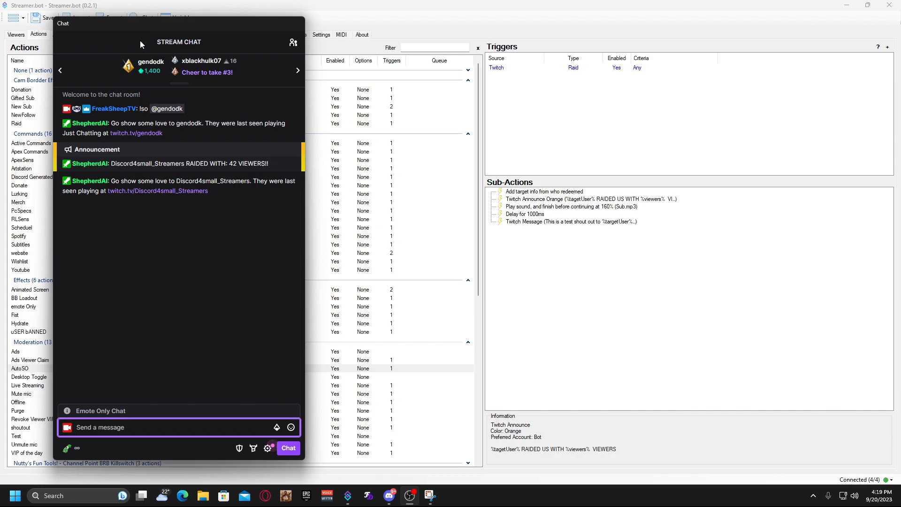
{"action": "left_click_drag", "start_coordinate": [180, 111], "coordinate": [182, 131]}
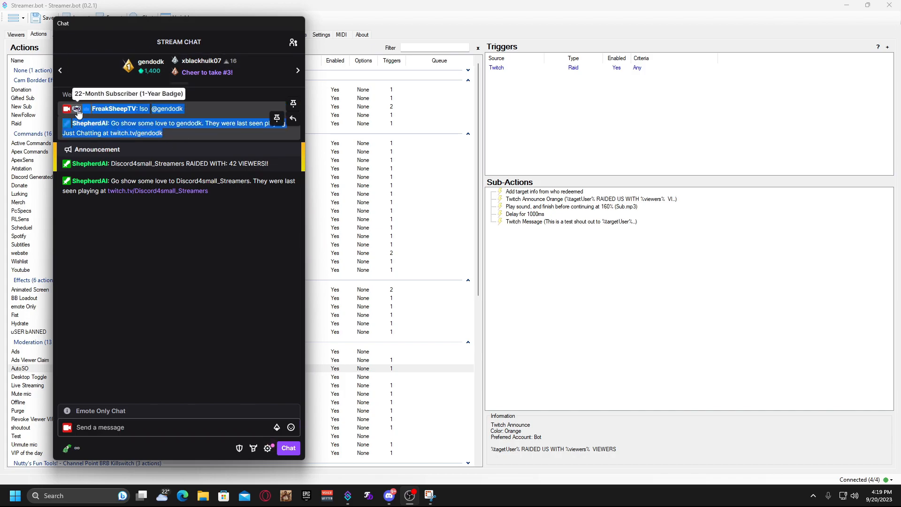
{"action": "left_click_drag", "start_coordinate": [239, 195], "coordinate": [54, 158]}
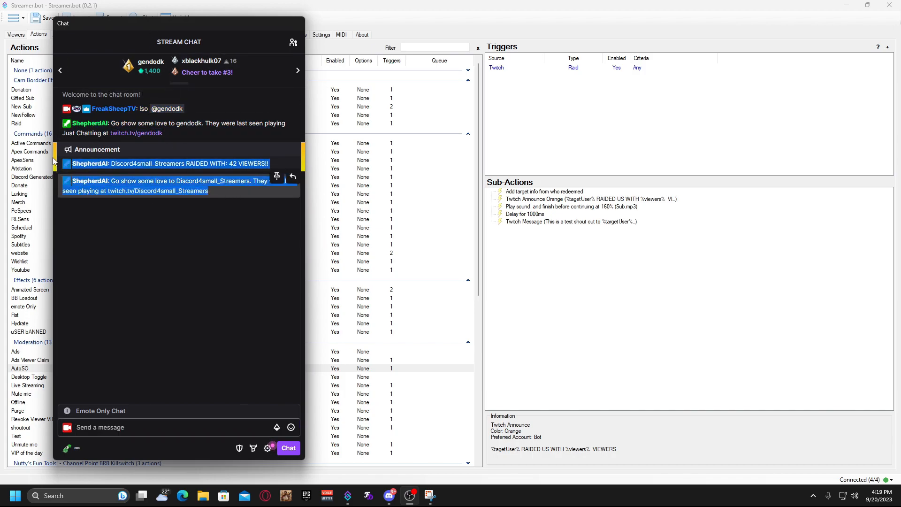
{"action": "left_click", "coordinate": [243, 190]}
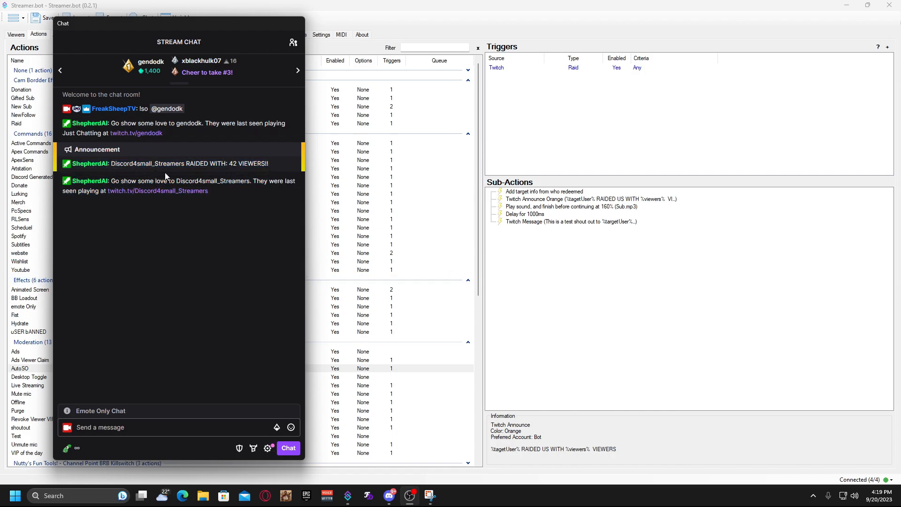
Step: Test AutoSO's Raid trigger and check how the variables are filled in the chat messages
{"action": "right_click", "coordinate": [570, 69]}
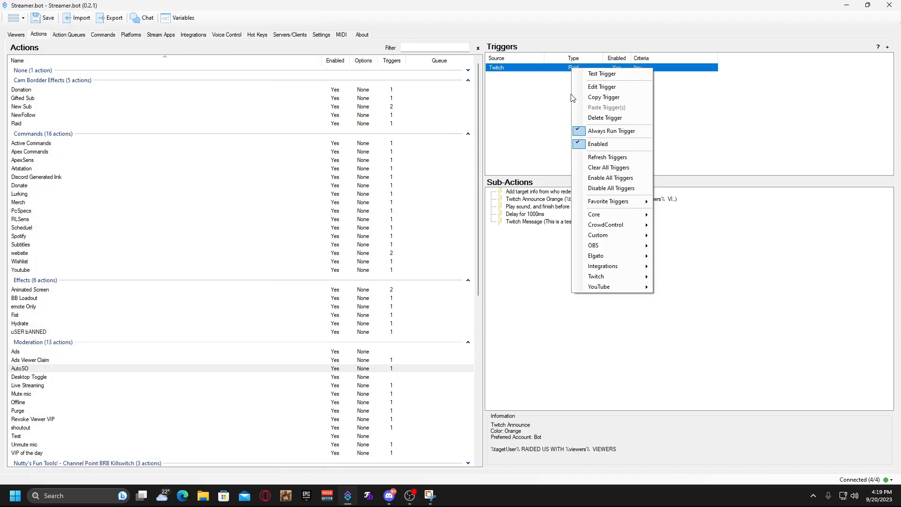
{"action": "left_click", "coordinate": [618, 74]}
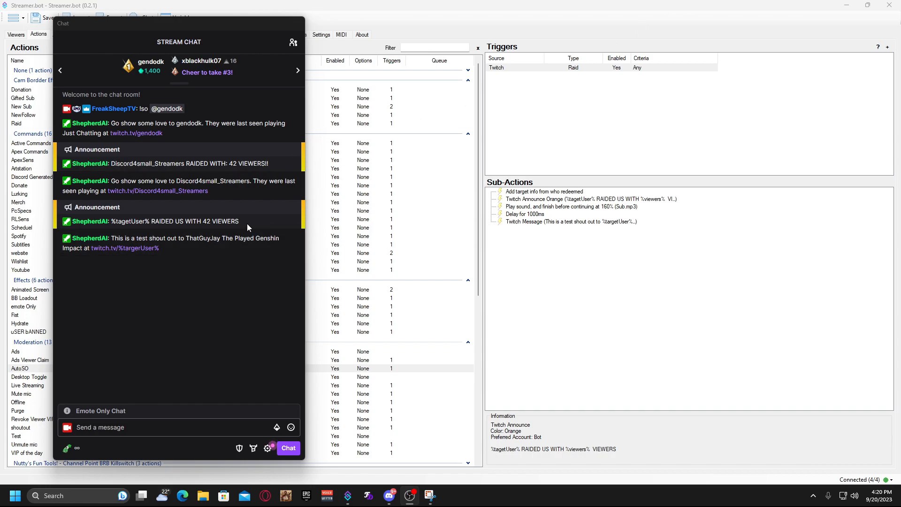
{"action": "left_click_drag", "start_coordinate": [240, 221], "coordinate": [113, 219]}
{"action": "left_click_drag", "start_coordinate": [220, 239], "coordinate": [122, 226]}
{"action": "left_click", "coordinate": [118, 222]}
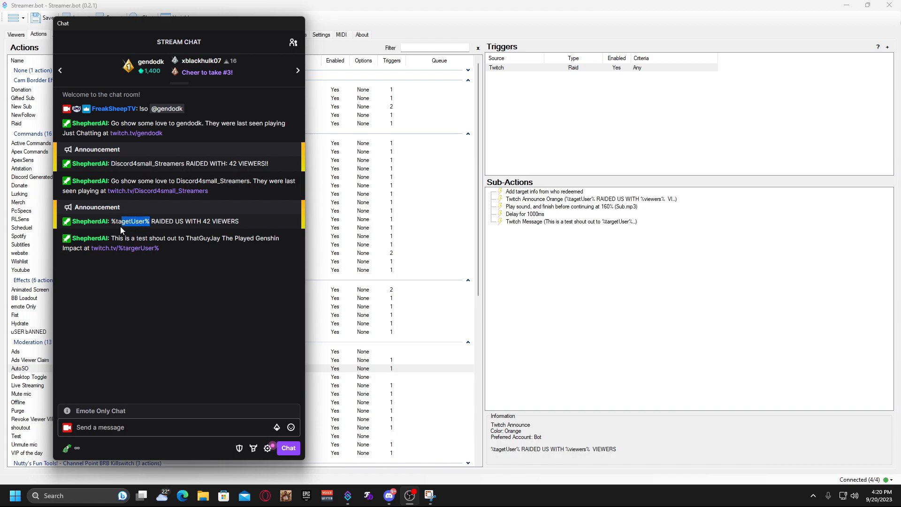
{"action": "left_click", "coordinate": [177, 284]}
Step: Correct the misspelled user variable in the orange Twitch announcement to %targetUser%
{"action": "double_click", "coordinate": [583, 200]}
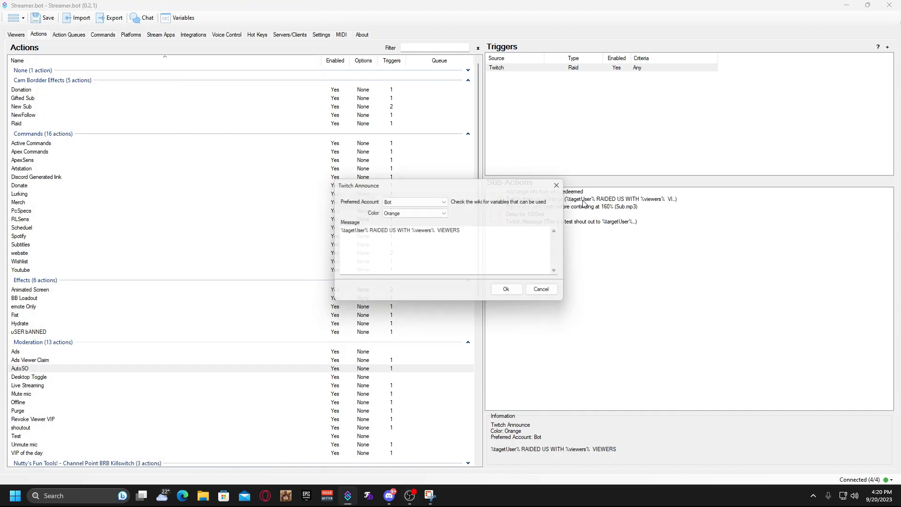
{"action": "left_click", "coordinate": [344, 234]}
{"action": "type", "text": "r"}
{"action": "left_click_drag", "start_coordinate": [369, 230], "coordinate": [326, 232]}
{"action": "left_click", "coordinate": [368, 230]}
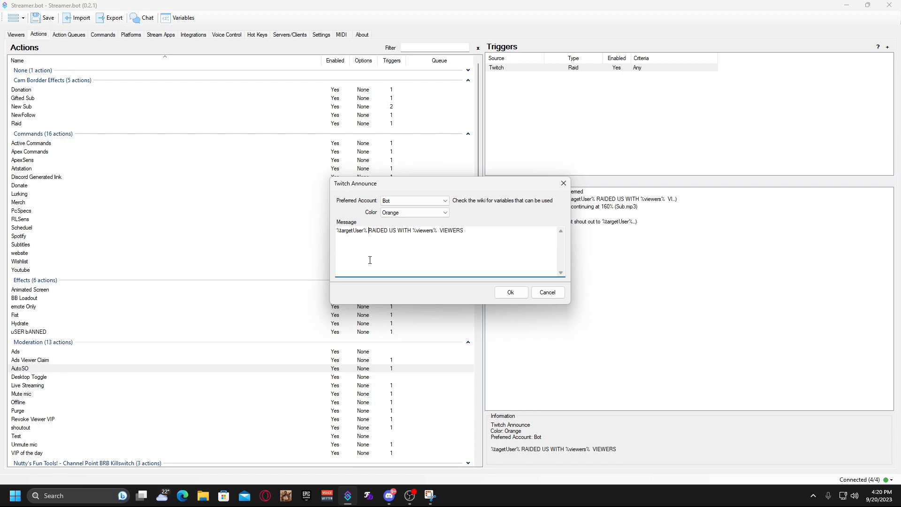
{"action": "left_click", "coordinate": [410, 496]}
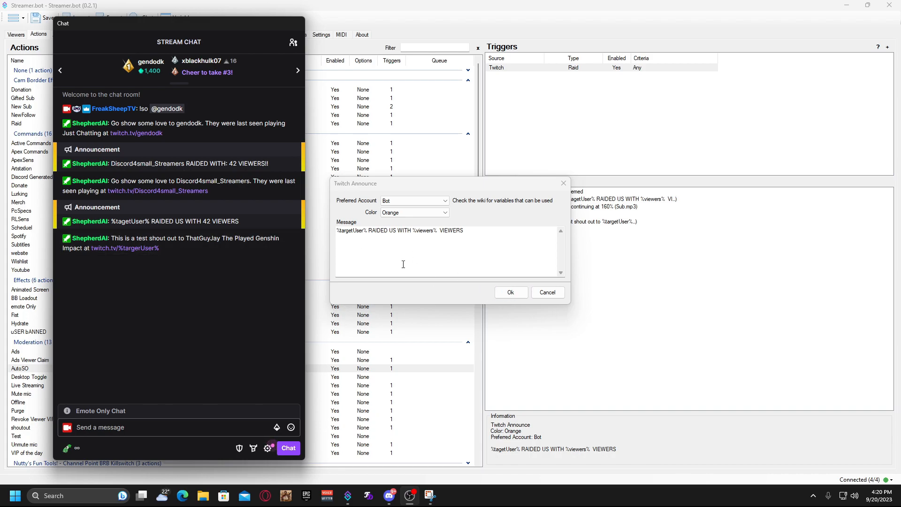
{"action": "left_click_drag", "start_coordinate": [367, 231], "coordinate": [336, 232]}
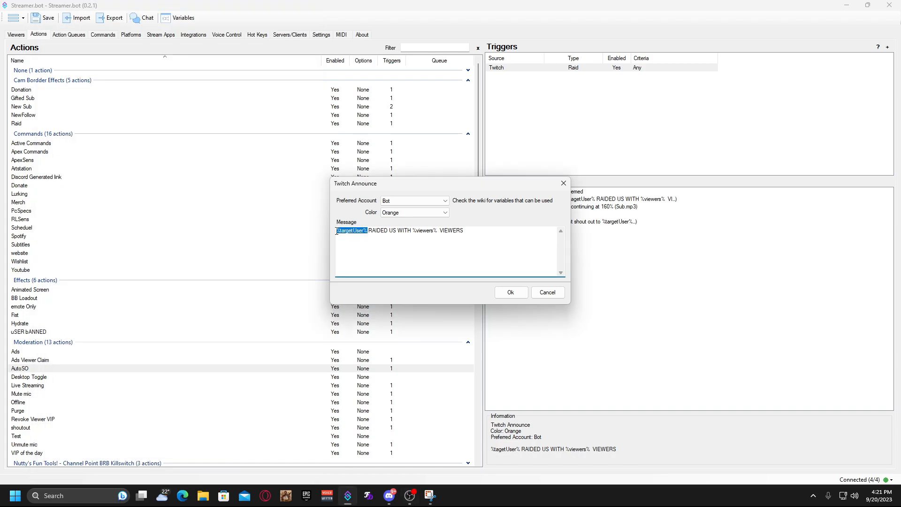
{"action": "left_click", "coordinate": [346, 230]}
{"action": "left_click", "coordinate": [509, 292]}
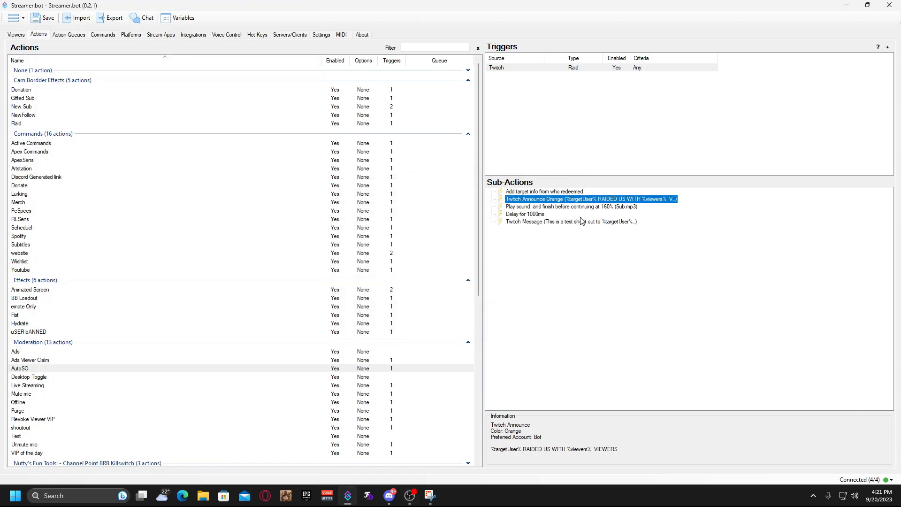
Step: Correct the link in the shoutout message to twitch.tv/%targetUser%
{"action": "double_click", "coordinate": [595, 221]}
{"action": "left_click", "coordinate": [500, 225]}
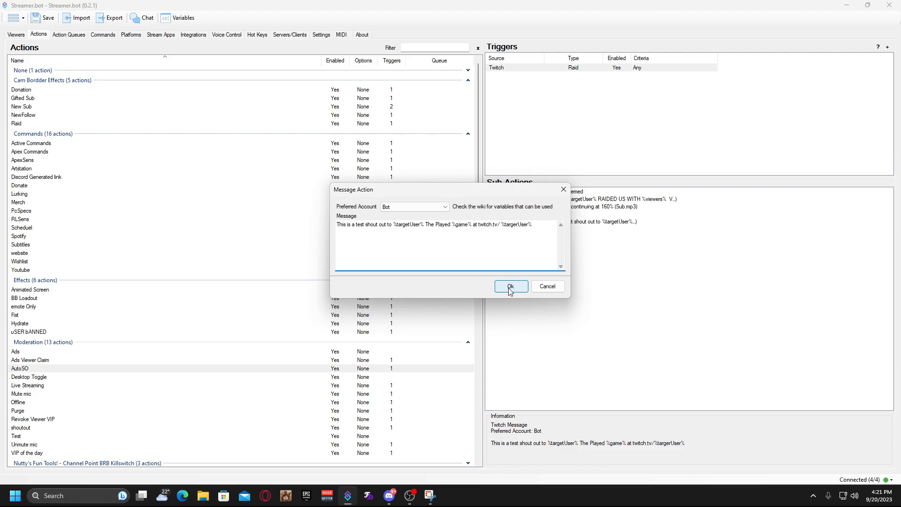
{"action": "key", "text": "BackSpace"}
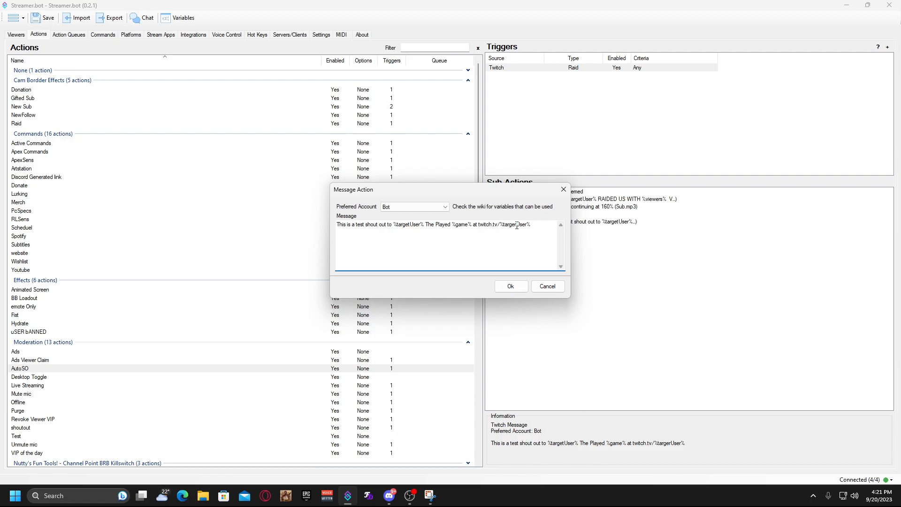
{"action": "key", "text": "BackSpace"}
{"action": "type", "text": "t"}
{"action": "left_click", "coordinate": [510, 287]}
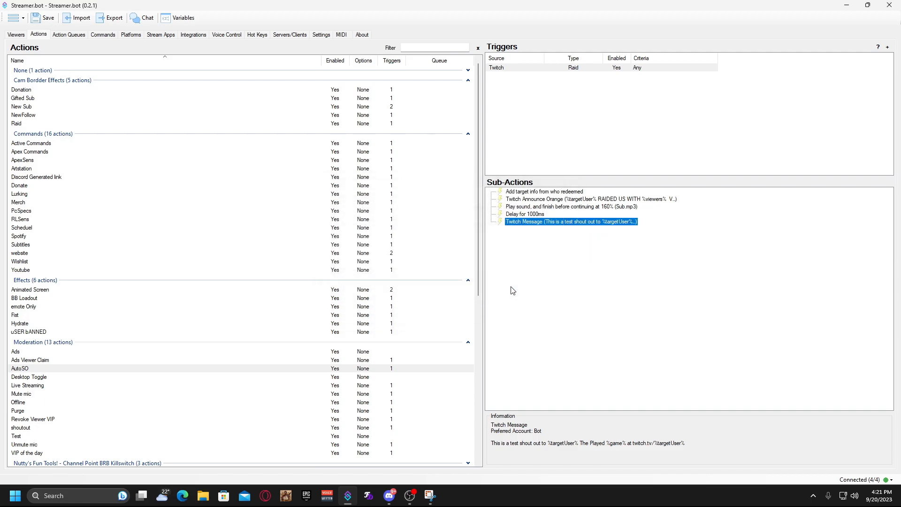
Step: Test the Raid trigger again and check the chat output, opening the shoutout's Twitch link
{"action": "right_click", "coordinate": [570, 68]}
{"action": "left_click", "coordinate": [575, 77]}
{"action": "key", "text": "alt+Tab"}
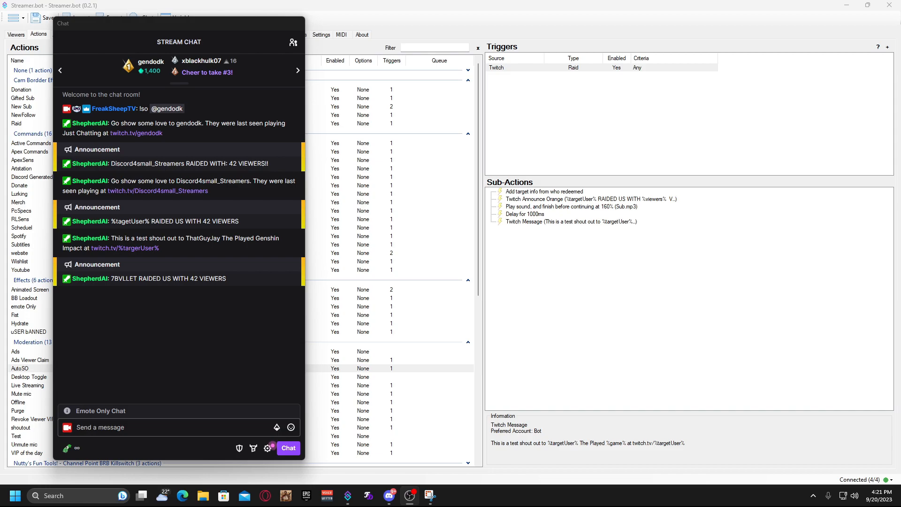
{"action": "left_click_drag", "start_coordinate": [138, 279], "coordinate": [110, 278]}
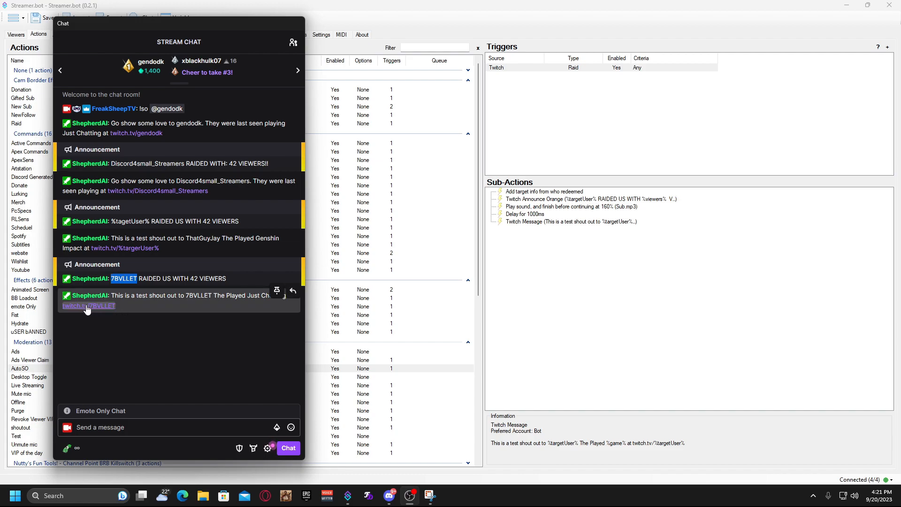
{"action": "left_click", "coordinate": [142, 327]}
{"action": "left_click", "coordinate": [111, 306]}
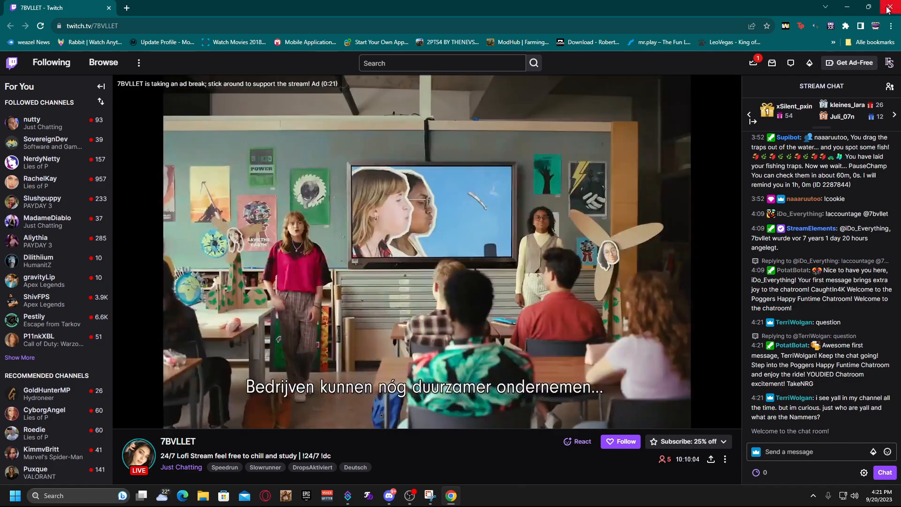
{"action": "left_click", "coordinate": [886, 12]}
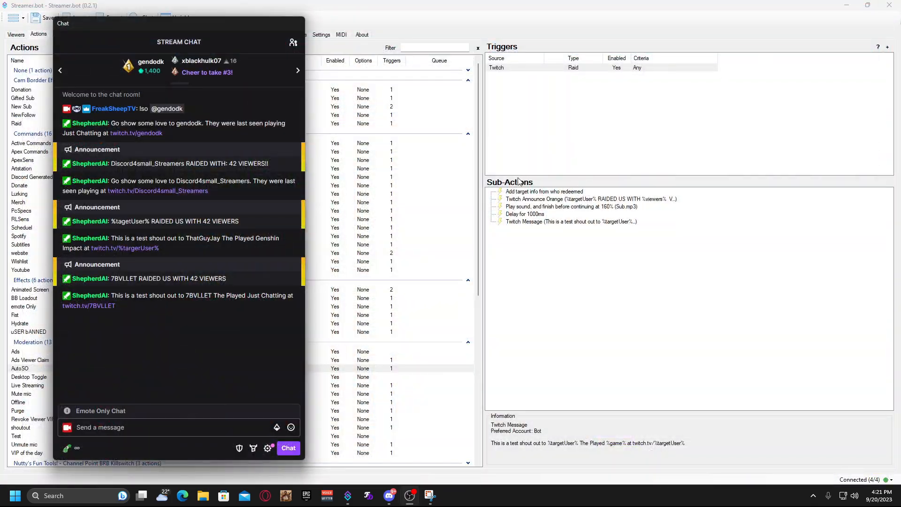
{"action": "left_click_drag", "start_coordinate": [146, 26], "coordinate": [249, 35]}
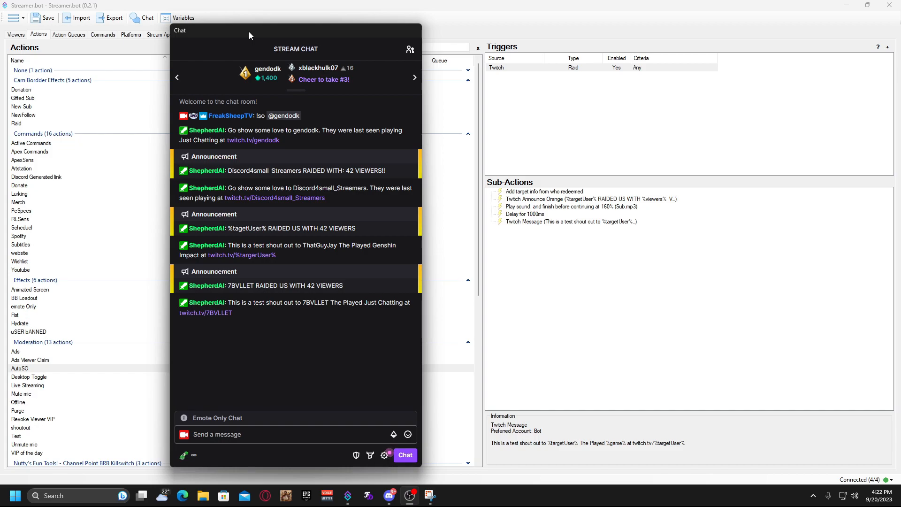
{"action": "left_click_drag", "start_coordinate": [249, 35], "coordinate": [208, 36]}
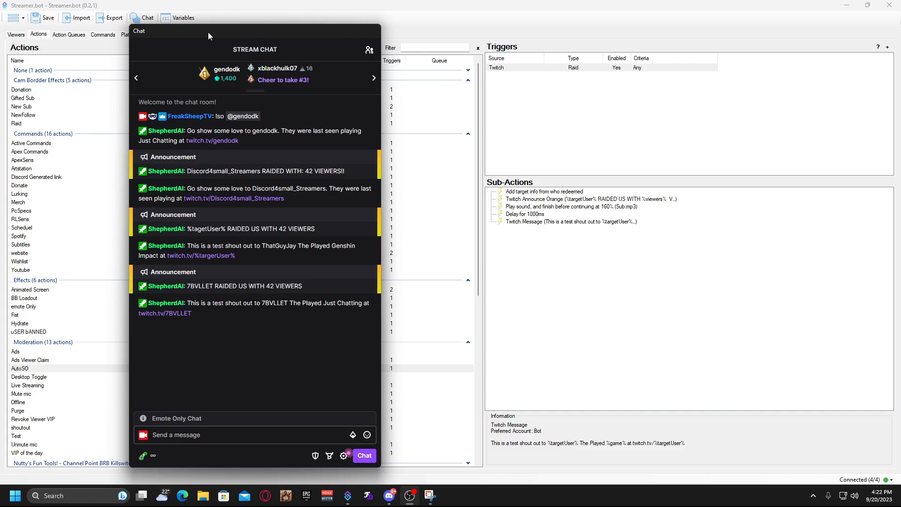
{"action": "left_click_drag", "start_coordinate": [208, 32], "coordinate": [249, 34]}
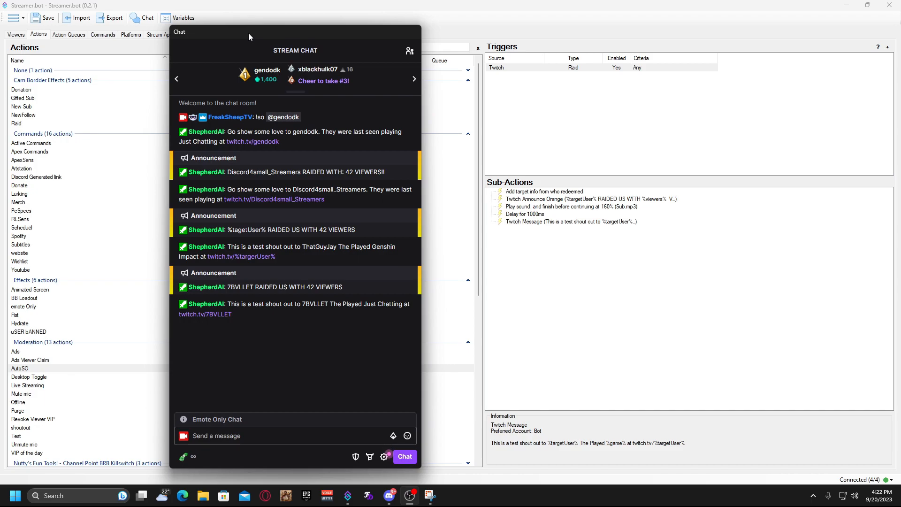
{"action": "left_click_drag", "start_coordinate": [249, 33], "coordinate": [308, 43]}
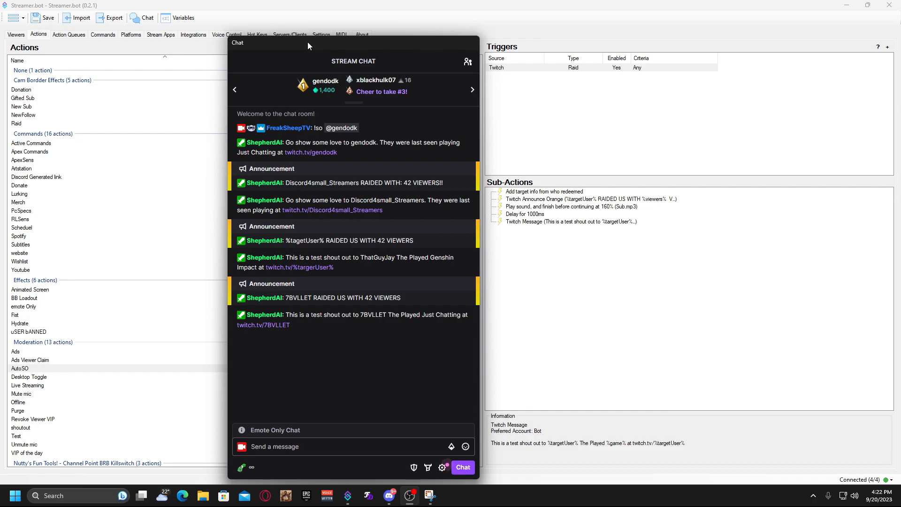
{"action": "left_click_drag", "start_coordinate": [318, 42], "coordinate": [281, 36]}
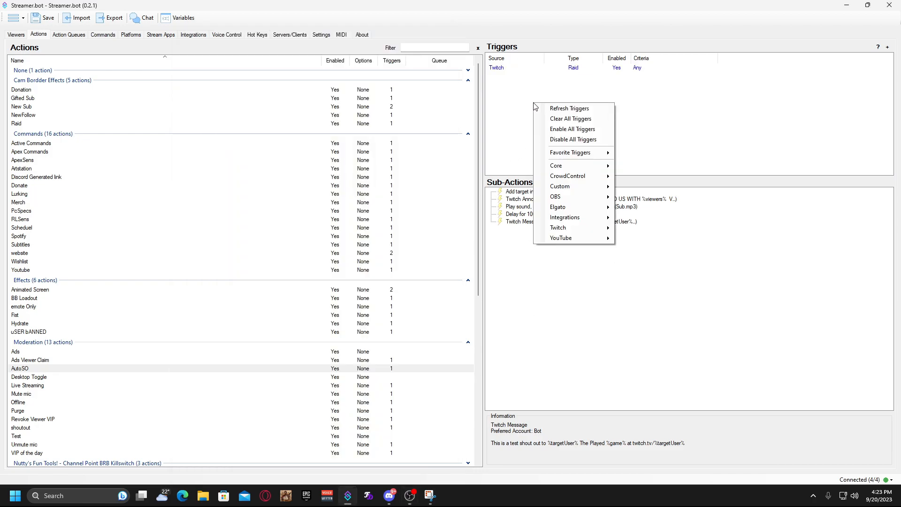
{"action": "right_click", "coordinate": [534, 103]}
{"action": "mouse_move", "coordinate": [585, 165]}
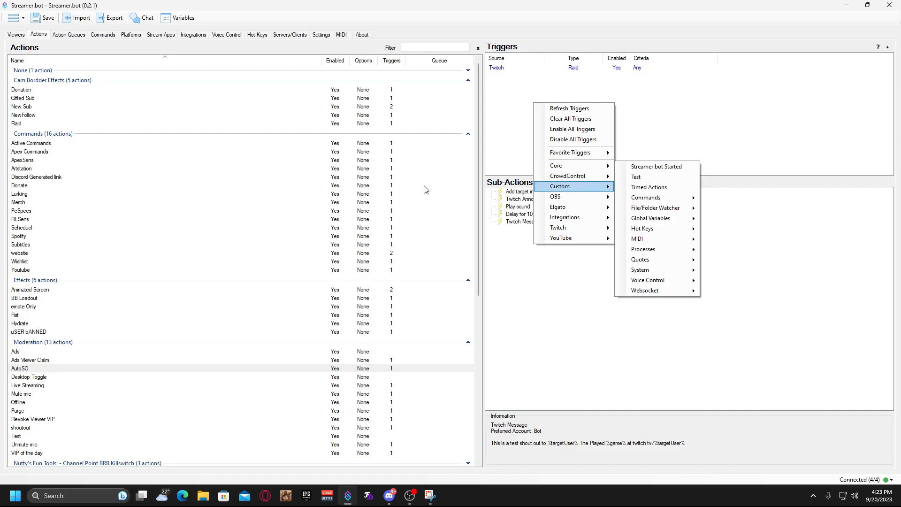
{"action": "left_click", "coordinate": [568, 304]}
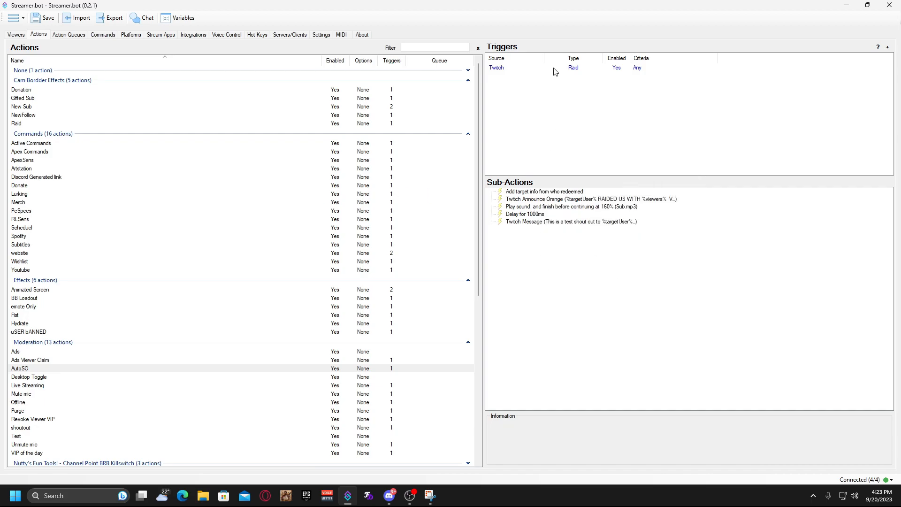
{"action": "left_click", "coordinate": [580, 69]}
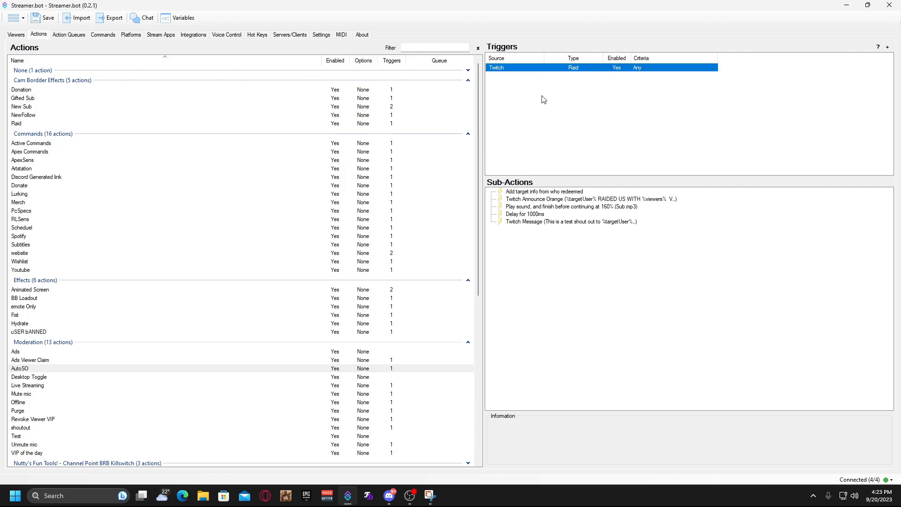
{"action": "left_click", "coordinate": [580, 200]}
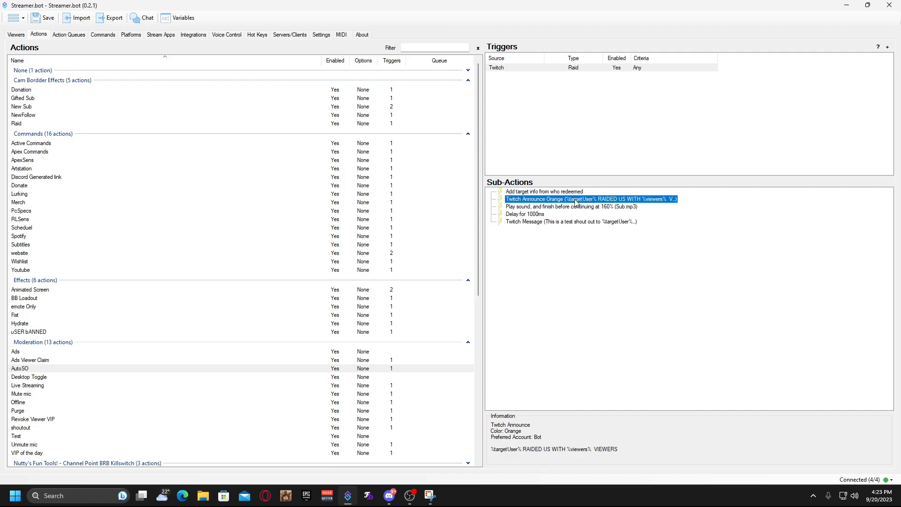
Step: Delete the "Add target info from who redeemed" sub-action from the shoutout action
{"action": "left_click", "coordinate": [26, 428]}
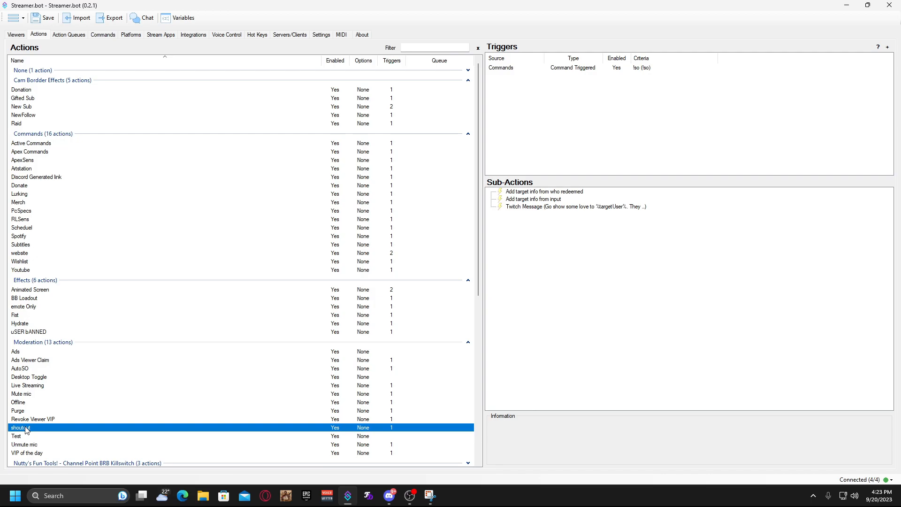
{"action": "left_click", "coordinate": [523, 192]}
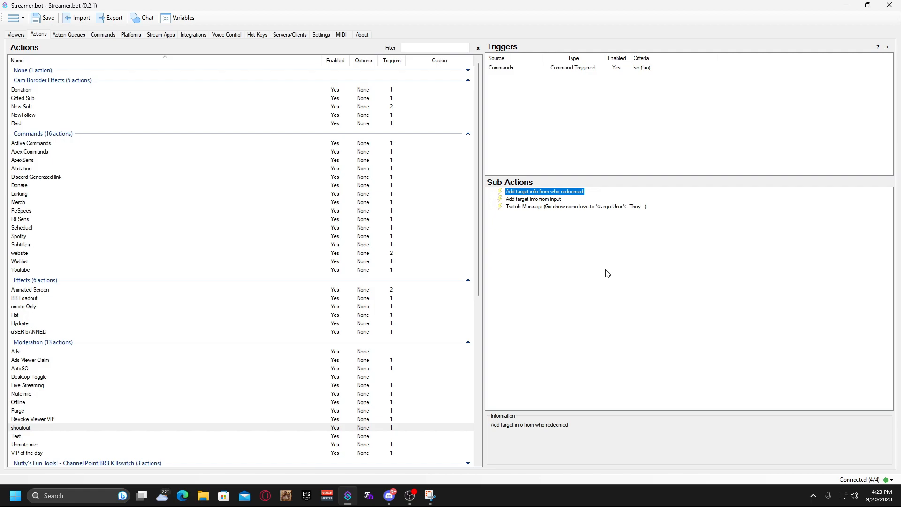
{"action": "key", "text": "Delete"}
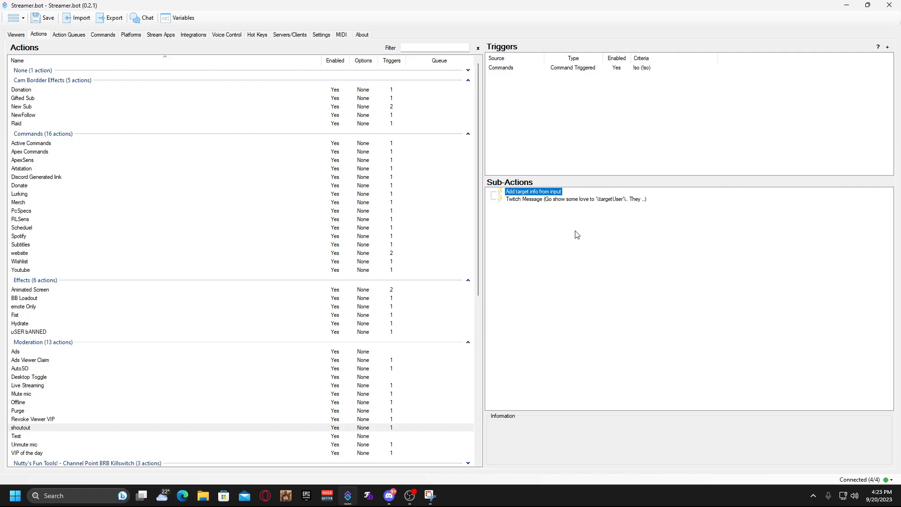
{"action": "left_click", "coordinate": [549, 88]}
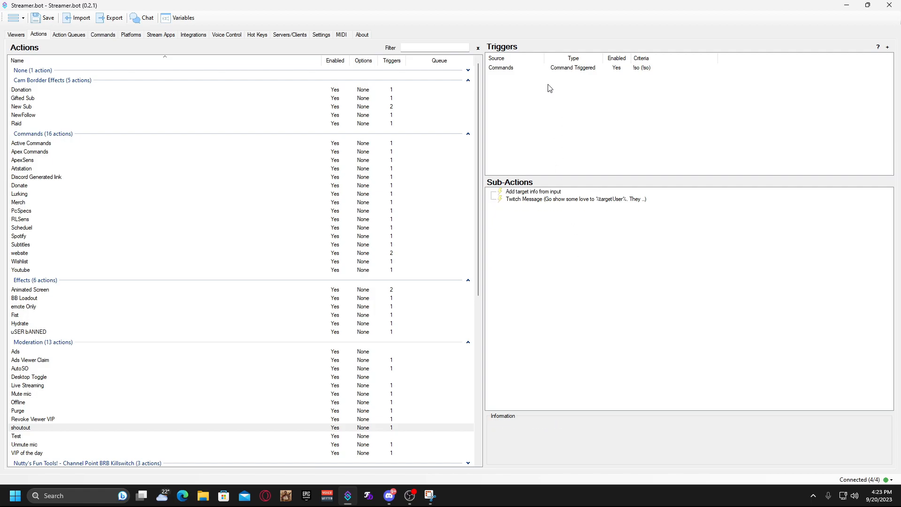
{"action": "left_click", "coordinate": [557, 192]}
{"action": "left_click", "coordinate": [553, 199]}
{"action": "left_click", "coordinate": [539, 193]}
{"action": "left_click", "coordinate": [529, 225]}
{"action": "right_click", "coordinate": [530, 99]}
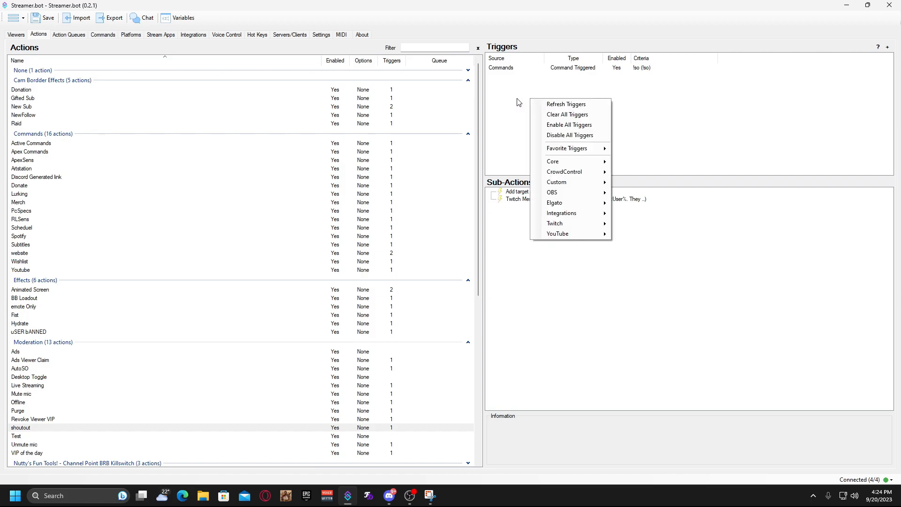
{"action": "left_click", "coordinate": [510, 192]}
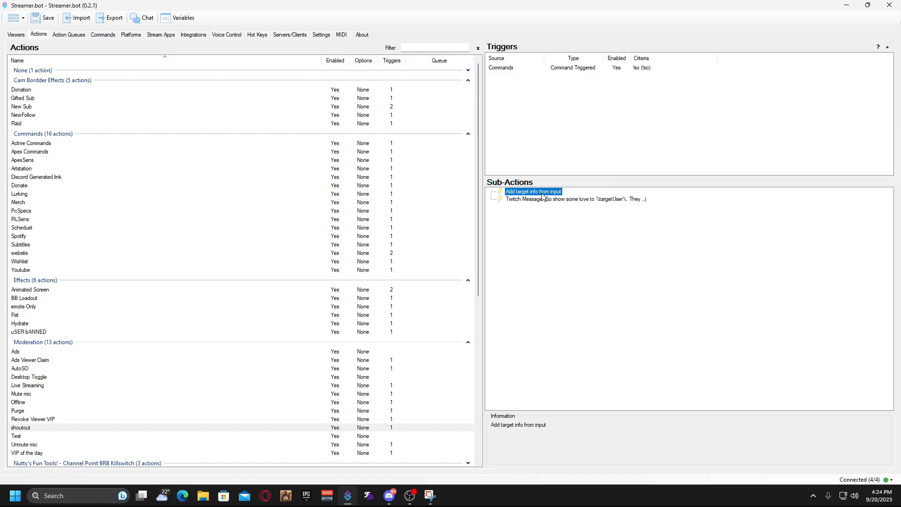
{"action": "left_click", "coordinate": [539, 113]}
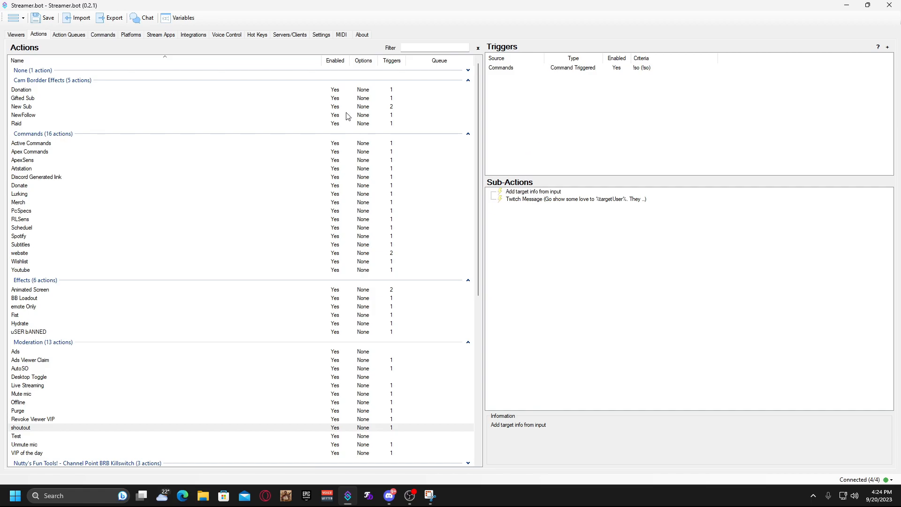
Step: Duplicate the shoutout action and delete both sub-actions, the target info and the Twitch message, from the copy
{"action": "right_click", "coordinate": [27, 428]}
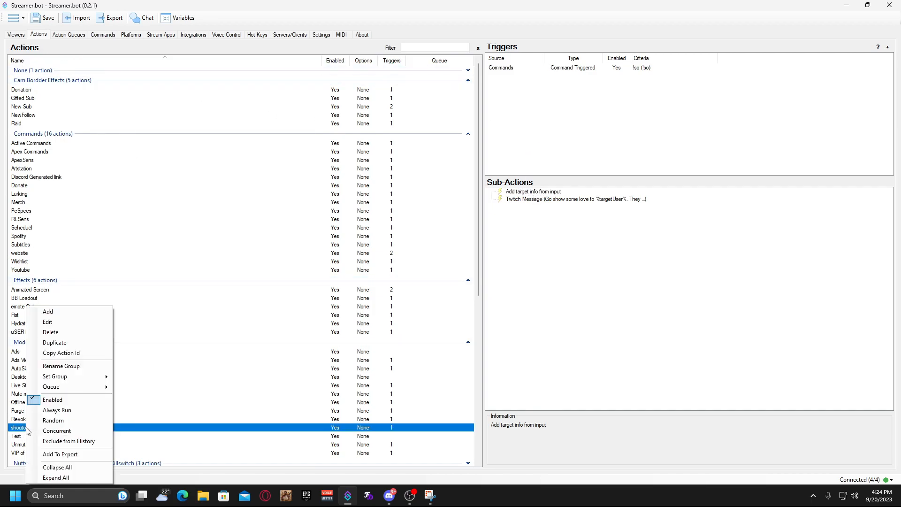
{"action": "left_click", "coordinate": [75, 343]}
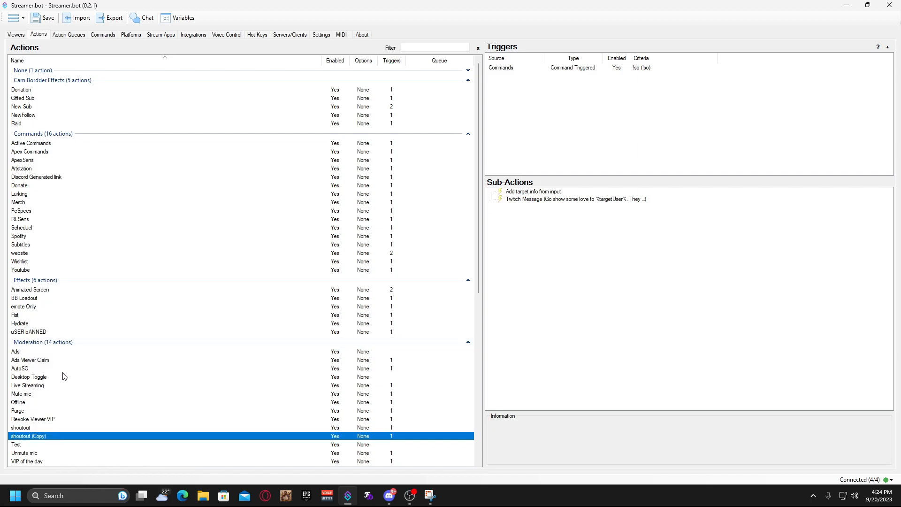
{"action": "left_click", "coordinate": [559, 194]}
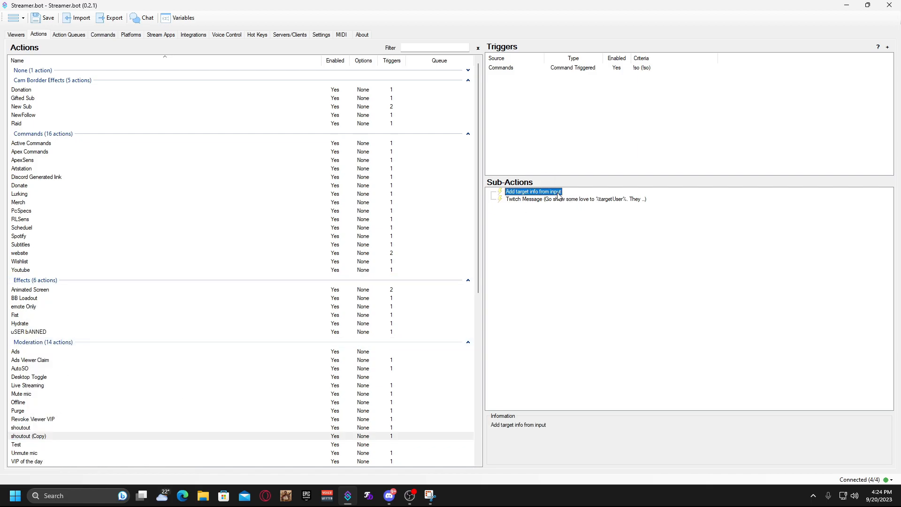
{"action": "key", "text": "Delete"}
{"action": "key", "text": "Delete"}
Step: Delete the !so Command Triggered trigger from the shoutout (Copy) action
{"action": "left_click", "coordinate": [579, 68]}
{"action": "key", "text": "Delete"}
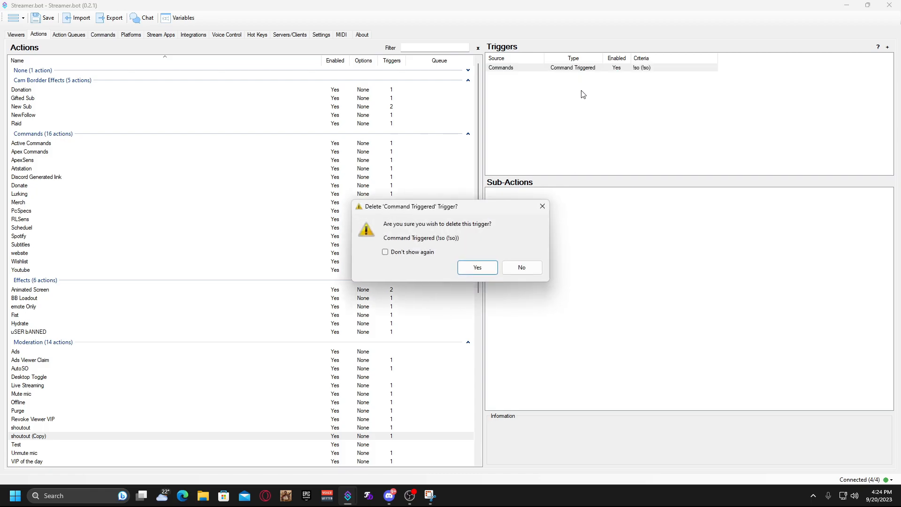
{"action": "left_click", "coordinate": [476, 267]}
{"action": "left_click", "coordinate": [45, 437]}
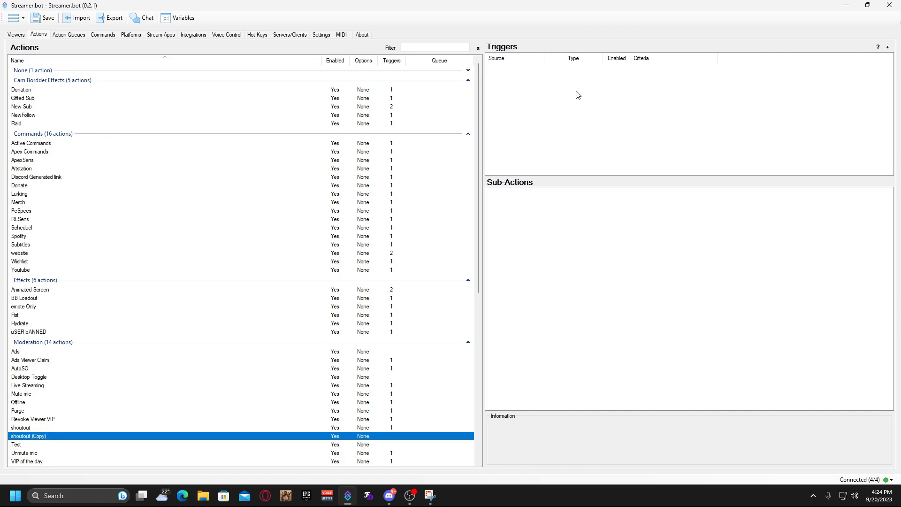
Step: Start a Command Triggered trigger for the shoutout (Copy) action and begin creating a new command for it
{"action": "right_click", "coordinate": [557, 88]}
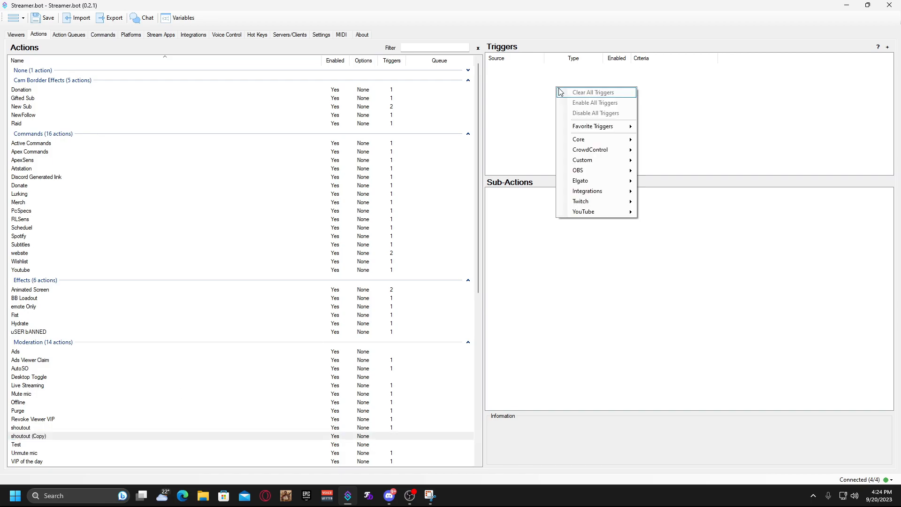
{"action": "mouse_move", "coordinate": [601, 141]}
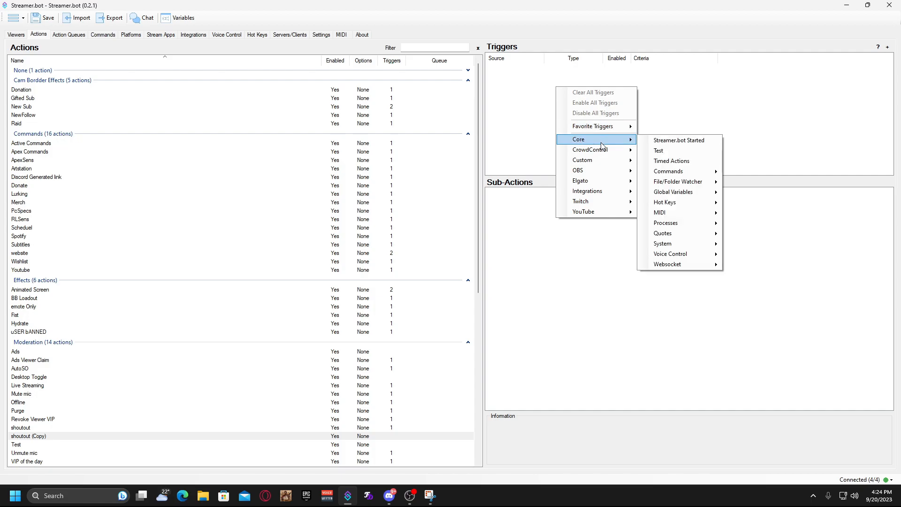
{"action": "mouse_move", "coordinate": [685, 173]}
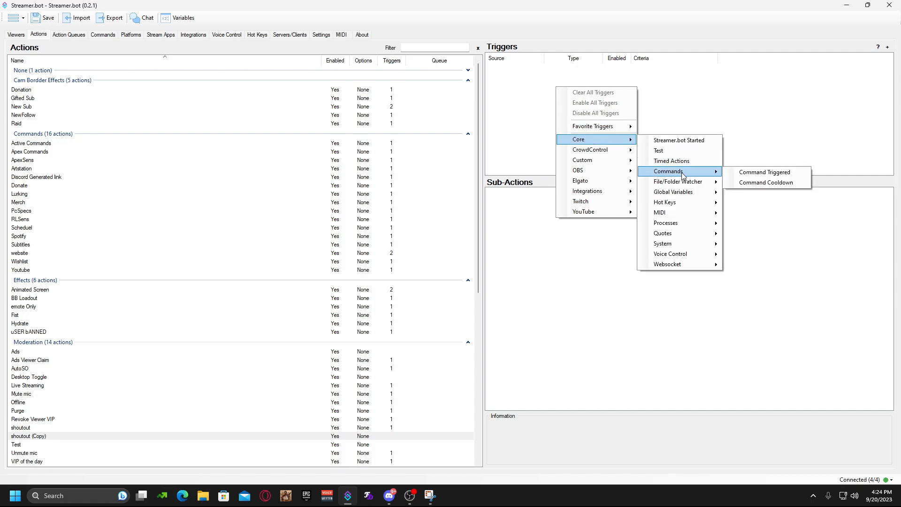
{"action": "left_click", "coordinate": [747, 173]}
{"action": "left_click", "coordinate": [433, 238]}
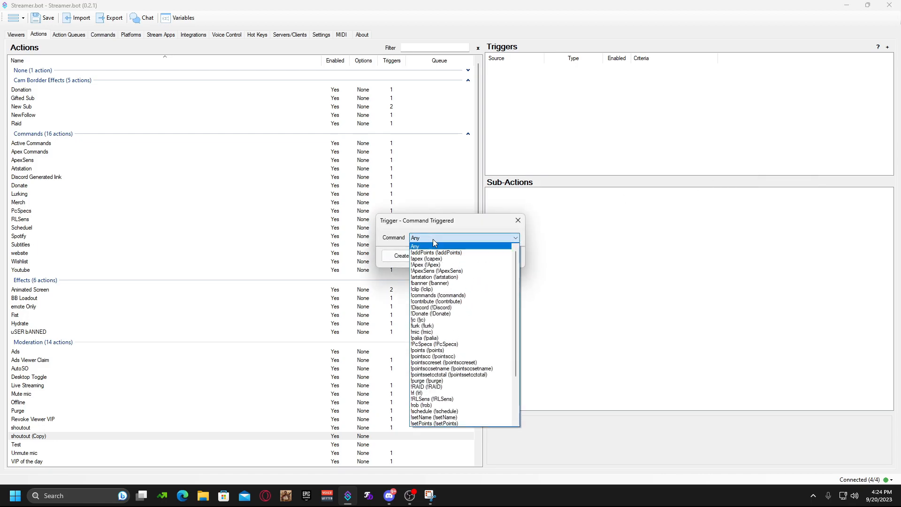
{"action": "left_click", "coordinate": [403, 256]}
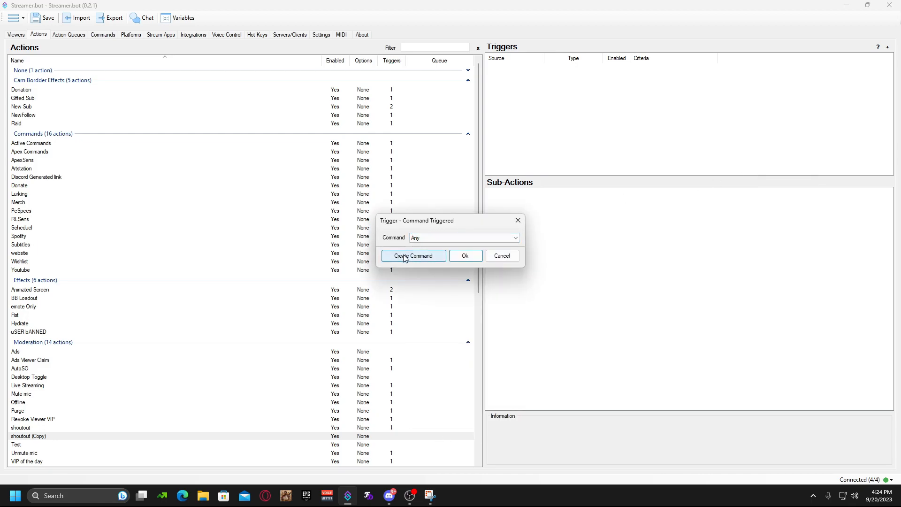
{"action": "mouse_move", "coordinate": [417, 220]}
{"action": "left_mouse_down"}
{"action": "mouse_move", "coordinate": [445, 215]}
{"action": "mouse_move", "coordinate": [423, 212]}
{"action": "left_mouse_up"}
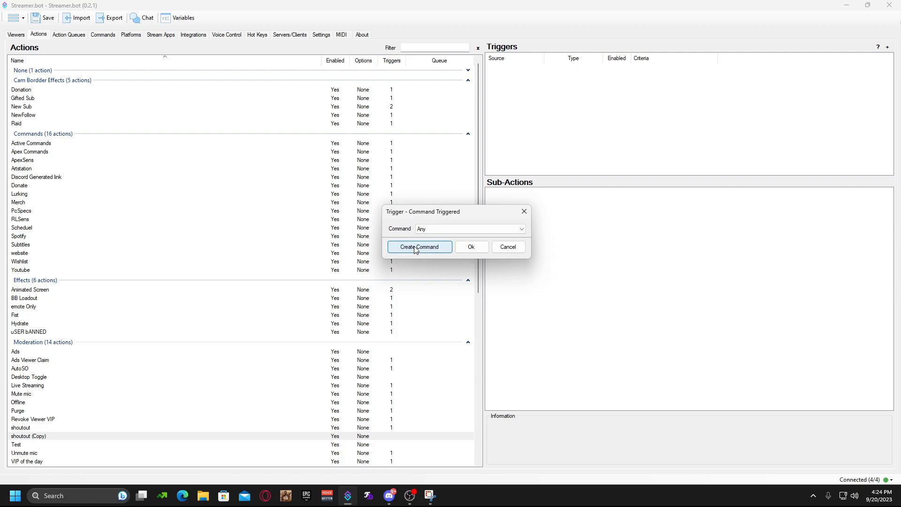
{"action": "left_click", "coordinate": [414, 247]}
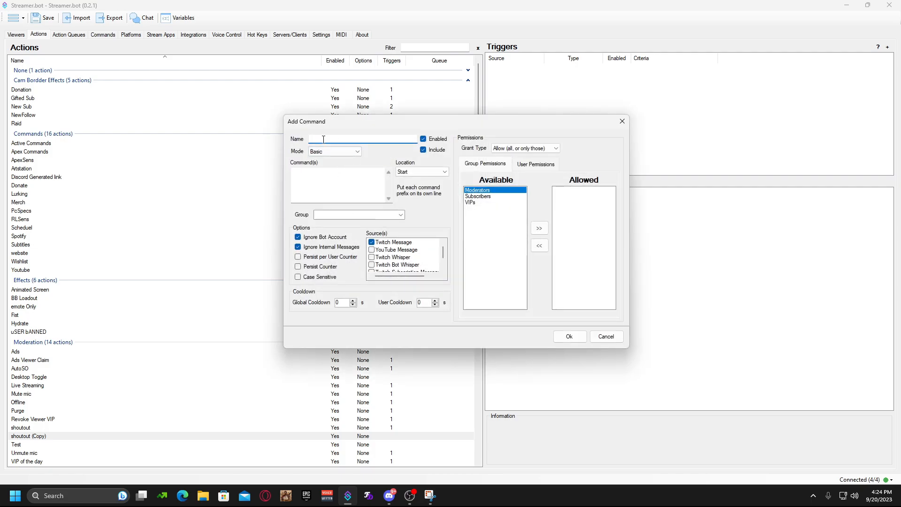
Step: Name the new command MSO and set its chat command to !mso
{"action": "type", "text": "MSO"}
{"action": "left_click", "coordinate": [310, 171]}
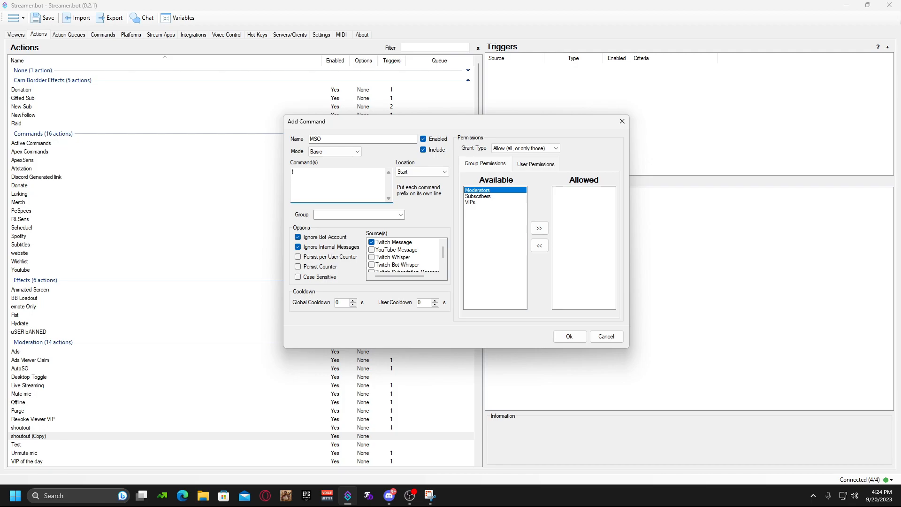
{"action": "type", "text": "!mso"}
{"action": "key", "text": "ctrl+a"}
{"action": "left_click_drag", "start_coordinate": [438, 124], "coordinate": [386, 164]}
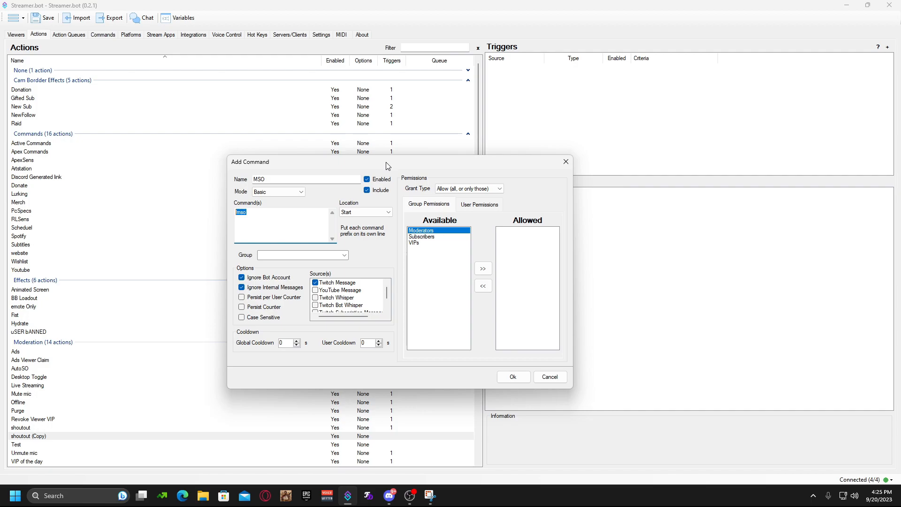
{"action": "left_click_drag", "start_coordinate": [386, 163], "coordinate": [296, 137]}
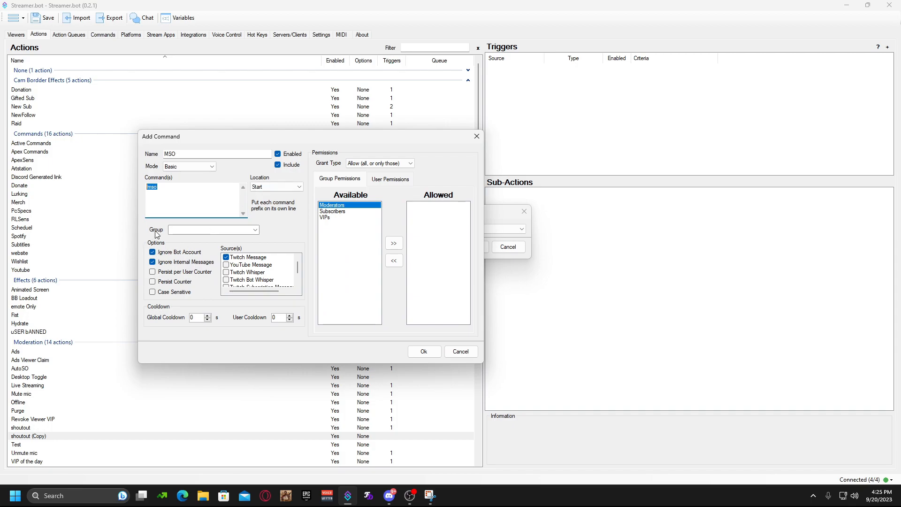
Step: Turn off Ignore Bot Account, allow the Moderators group, and save the MSO command as the copied action's trigger
{"action": "left_click", "coordinate": [153, 252]}
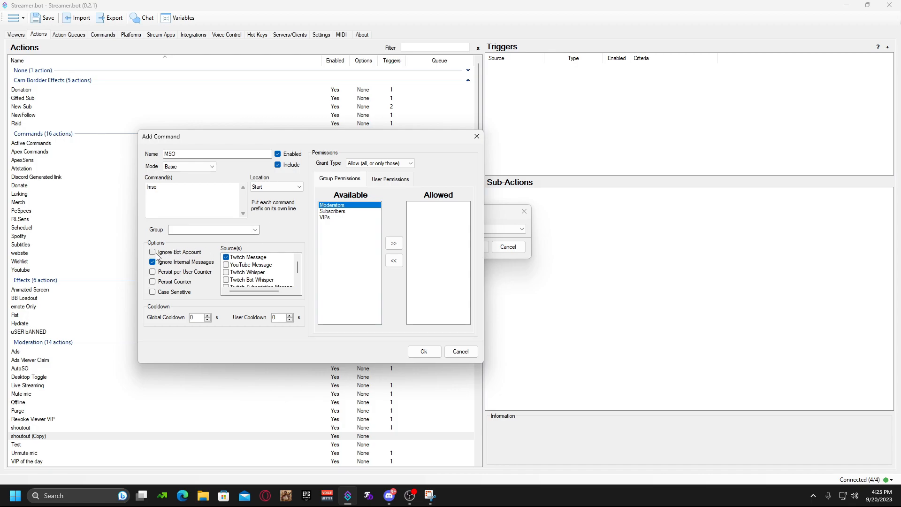
{"action": "left_click", "coordinate": [170, 255]}
{"action": "left_click", "coordinate": [152, 253]}
{"action": "left_click", "coordinate": [394, 246]}
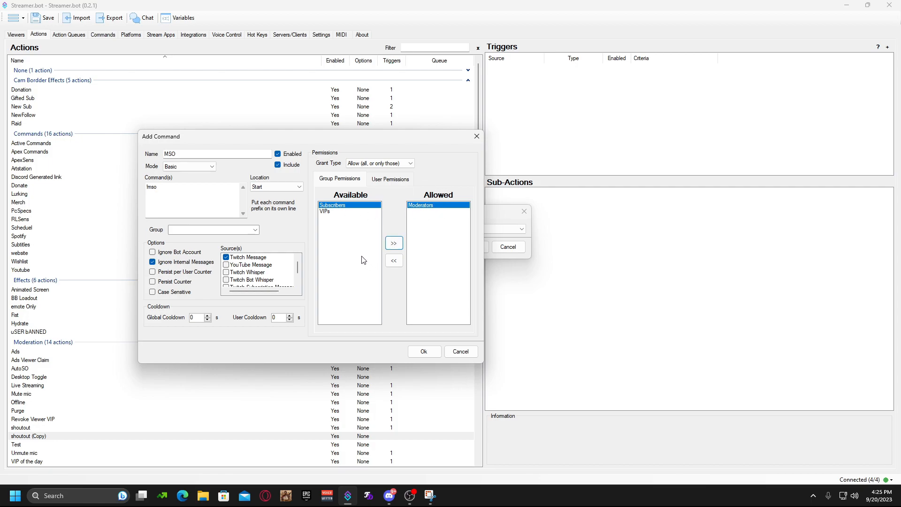
{"action": "left_click", "coordinate": [394, 260]}
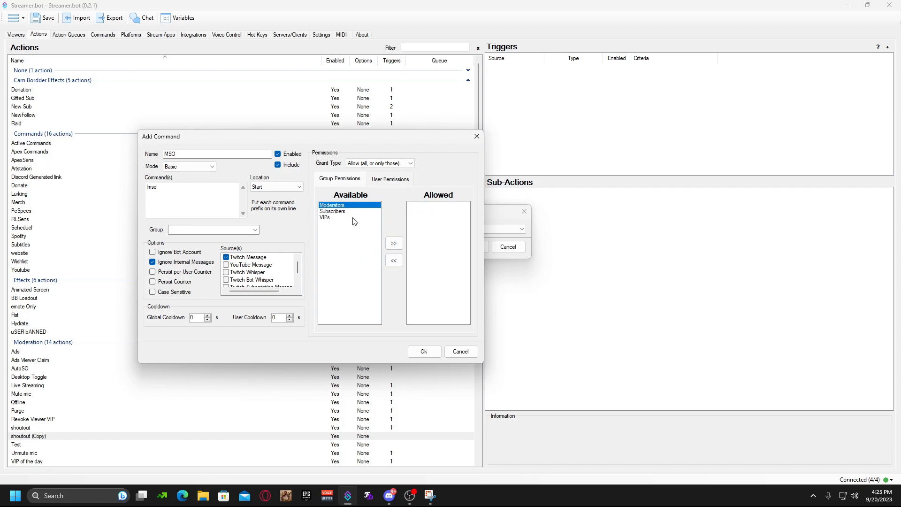
{"action": "left_click", "coordinate": [396, 245]}
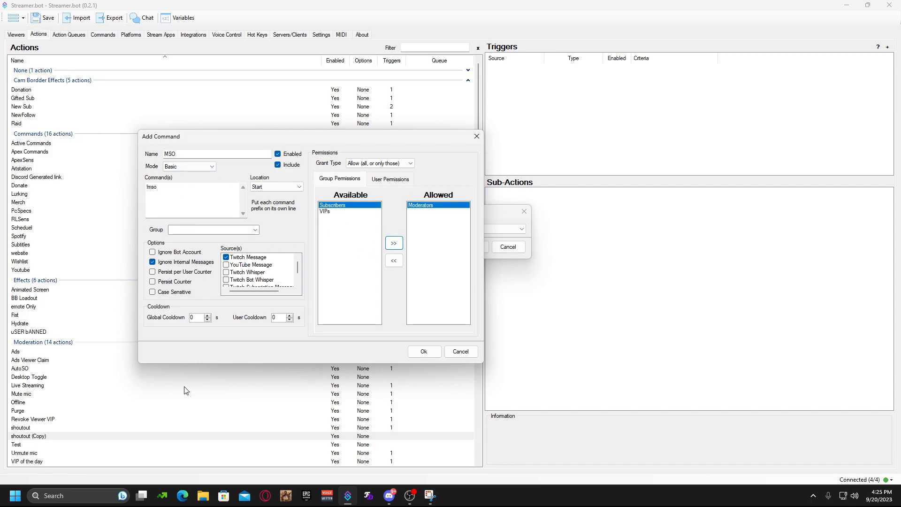
{"action": "left_click", "coordinate": [424, 351]}
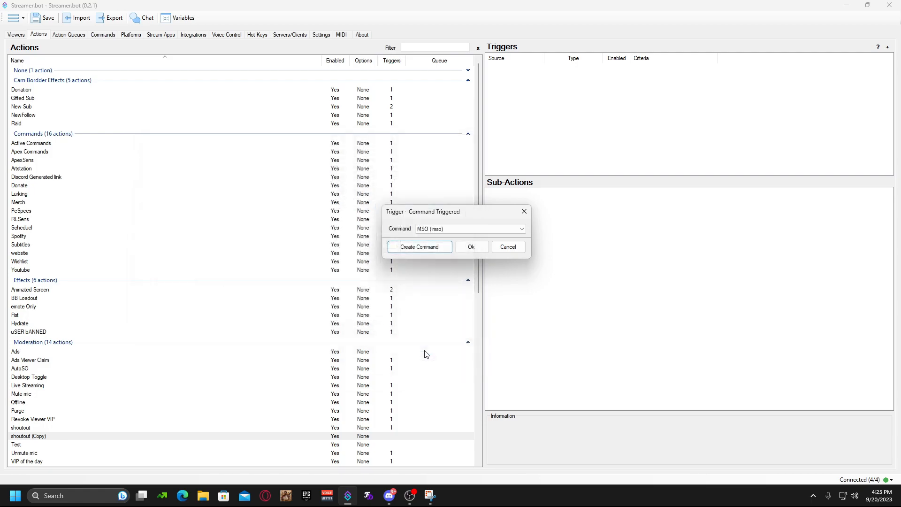
{"action": "left_click_drag", "start_coordinate": [427, 220], "coordinate": [451, 200]}
{"action": "left_click", "coordinate": [495, 229]}
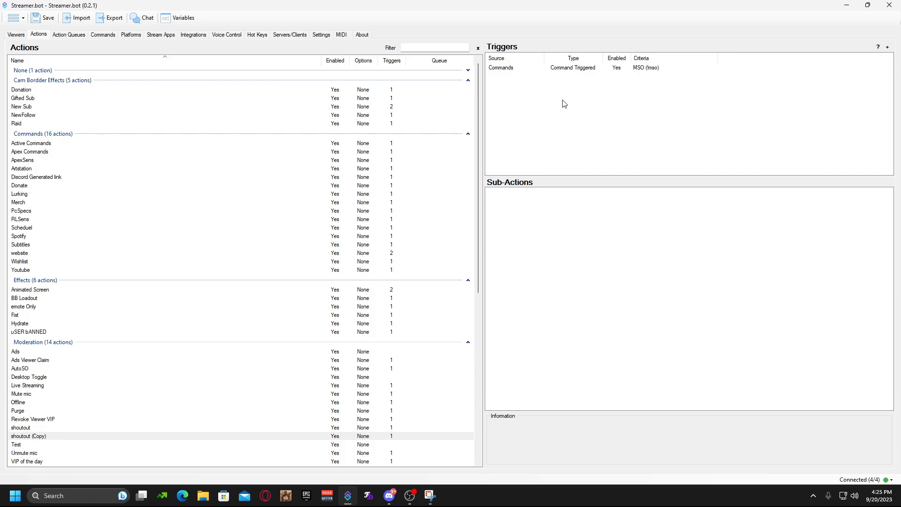
Step: Try adding a Twitch Get User Info for Target sub-action with source type From Input to the copied shoutout action, and delete it
{"action": "right_click", "coordinate": [535, 202]}
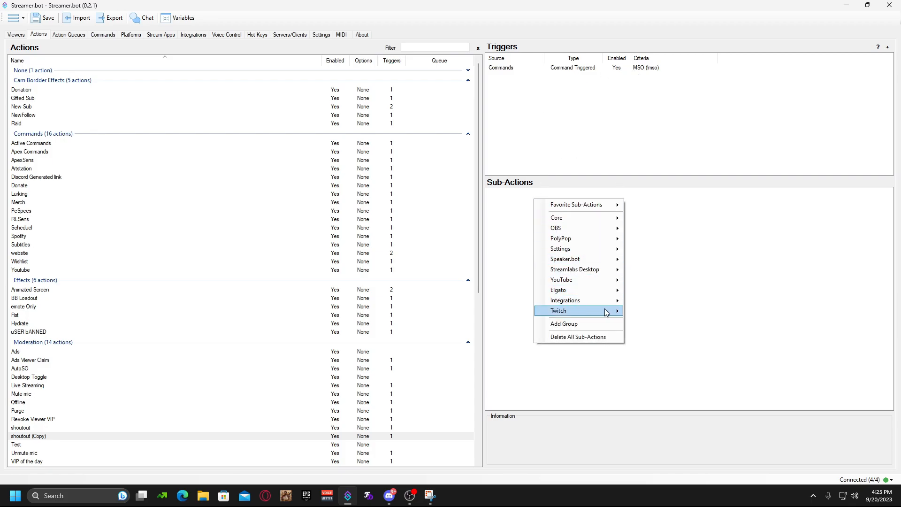
{"action": "mouse_move", "coordinate": [605, 311]}
{"action": "mouse_move", "coordinate": [665, 428]}
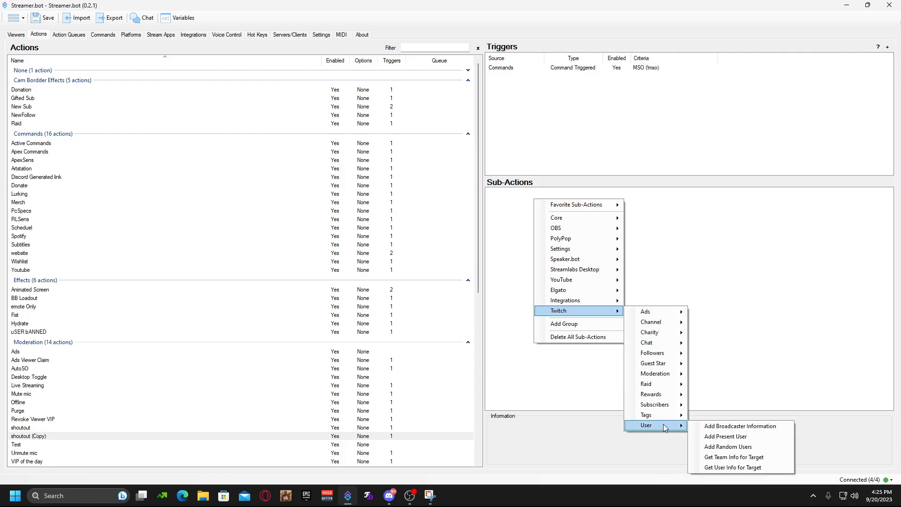
{"action": "left_click", "coordinate": [756, 468]}
{"action": "left_click", "coordinate": [471, 221]}
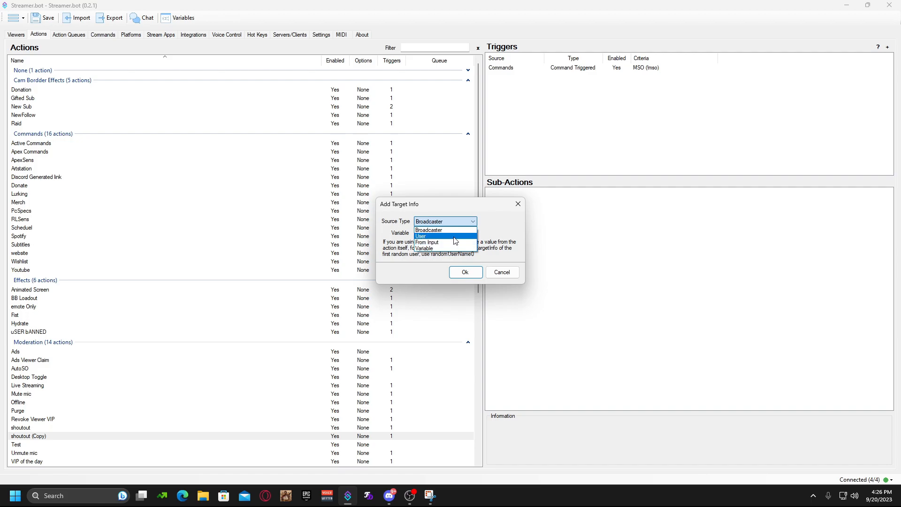
{"action": "left_click", "coordinate": [454, 241]}
{"action": "left_click", "coordinate": [465, 272]}
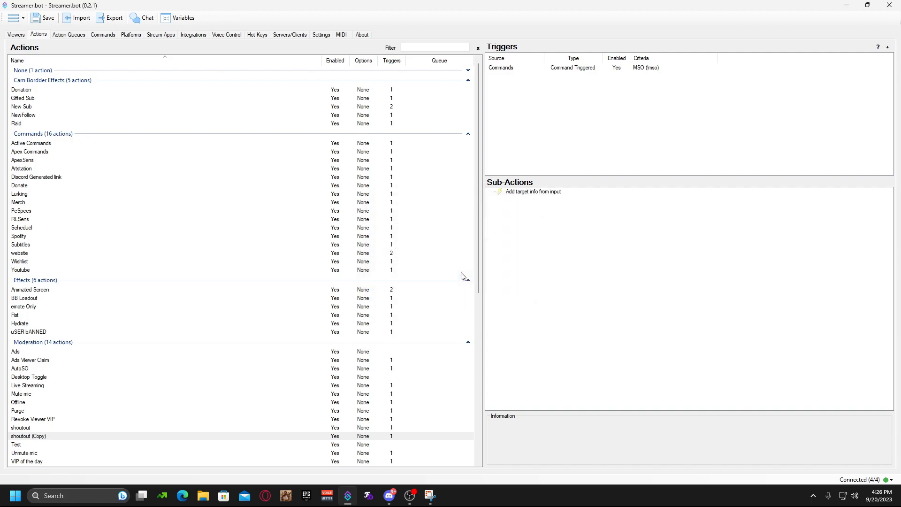
{"action": "left_click", "coordinate": [521, 194]}
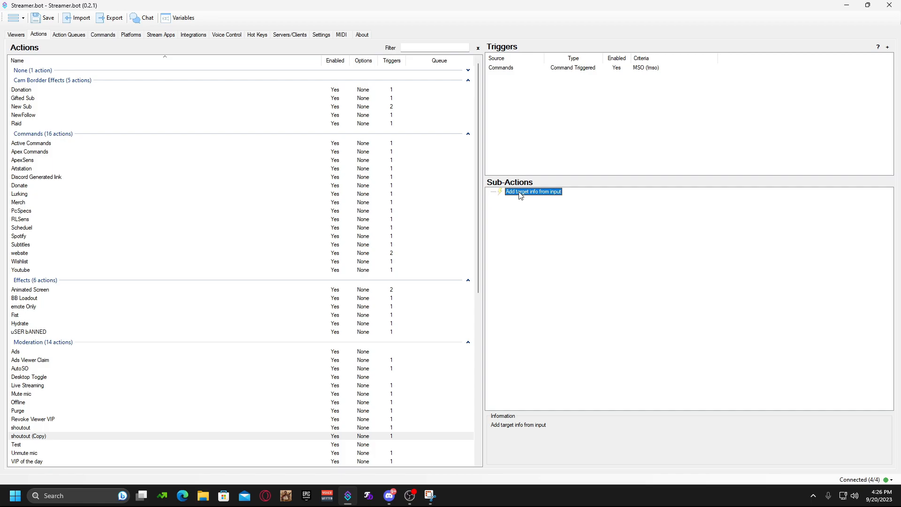
{"action": "key", "text": "Delete"}
Step: Add a Twitch Get User Info for Target sub-action to shoutout (Copy), with its source type set to From Input
{"action": "right_click", "coordinate": [514, 194]}
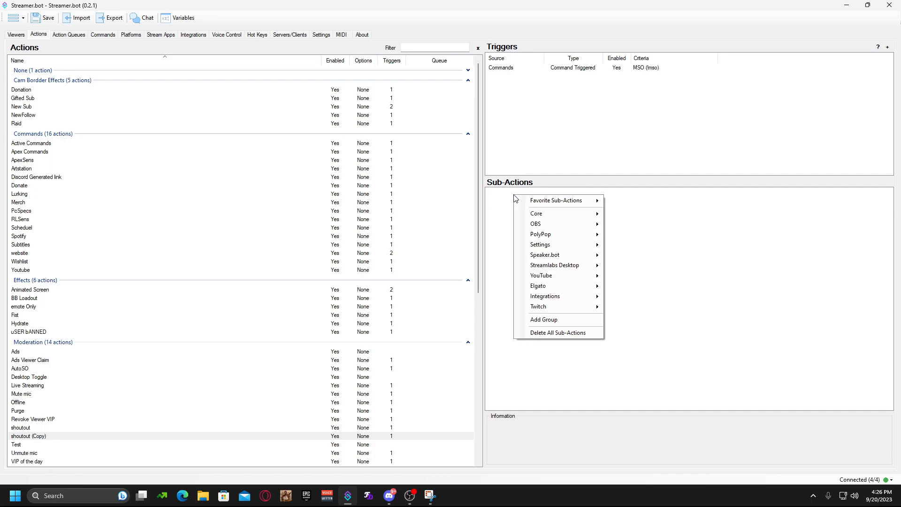
{"action": "mouse_move", "coordinate": [567, 303]}
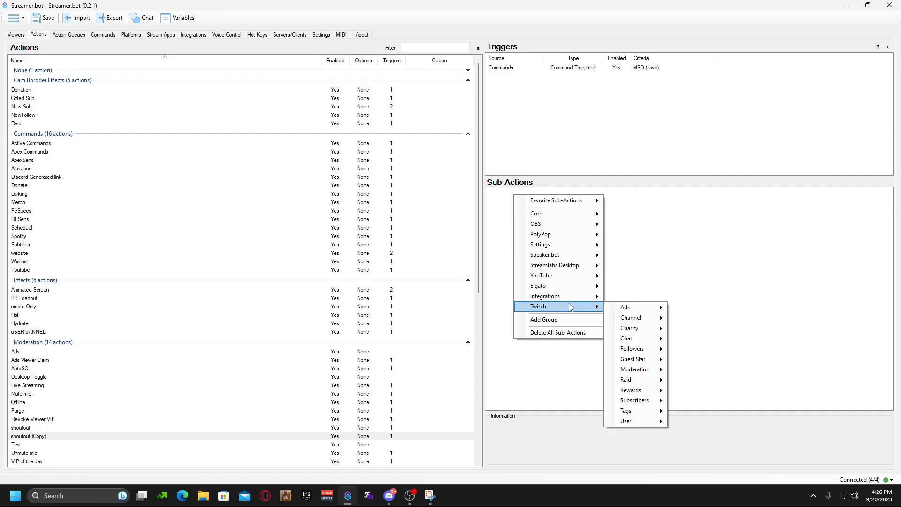
{"action": "mouse_move", "coordinate": [640, 422]}
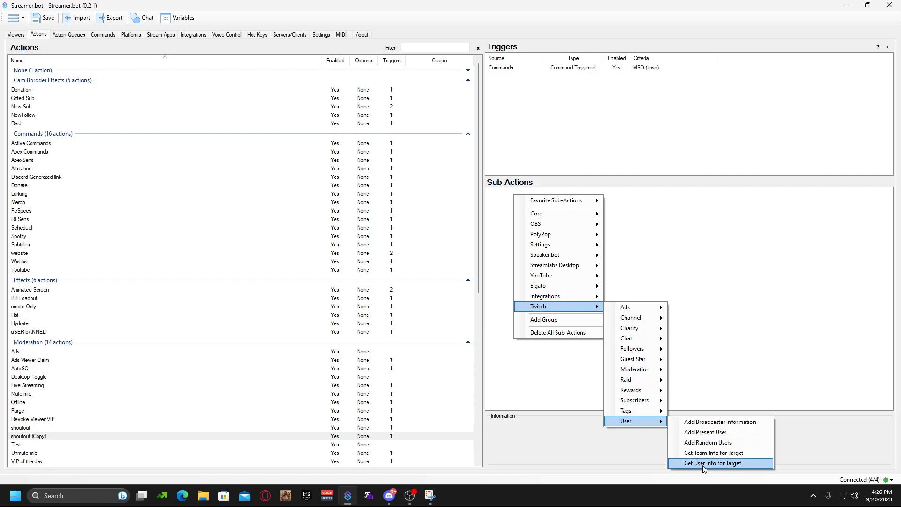
{"action": "left_click", "coordinate": [716, 464]}
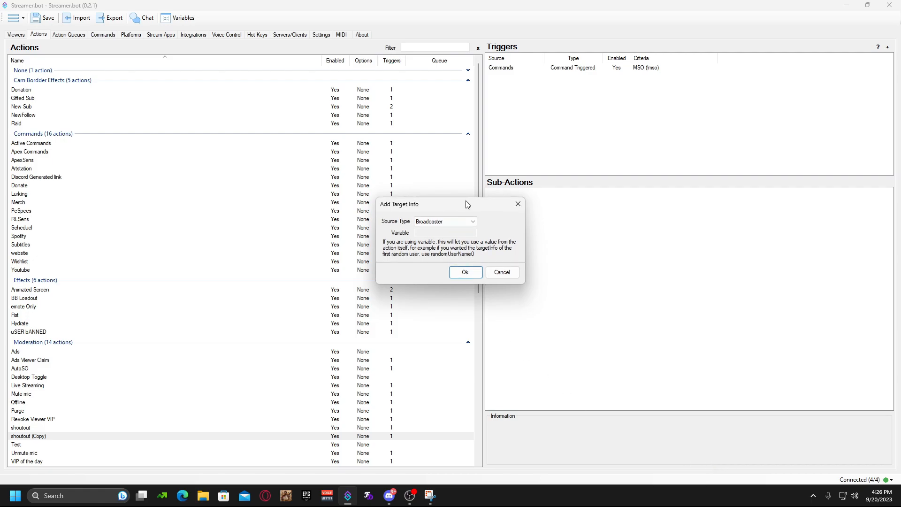
{"action": "left_click", "coordinate": [435, 221]}
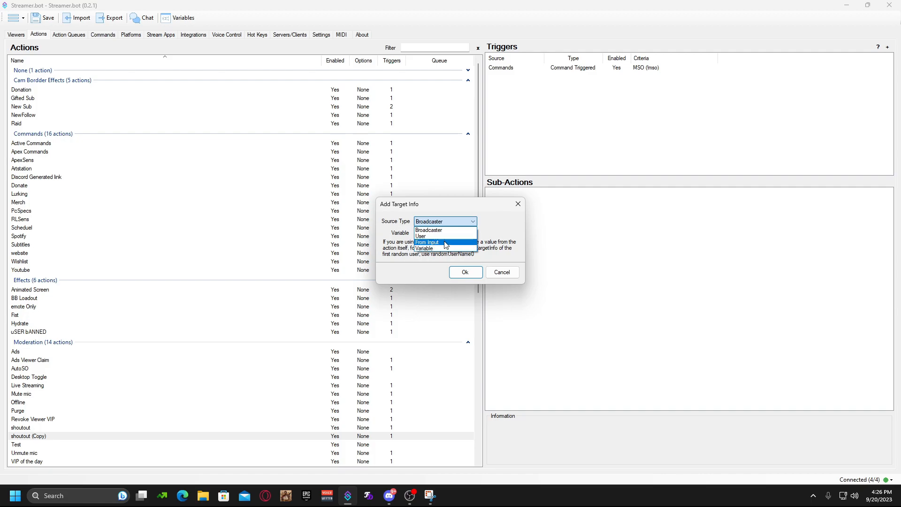
{"action": "left_click", "coordinate": [446, 243]}
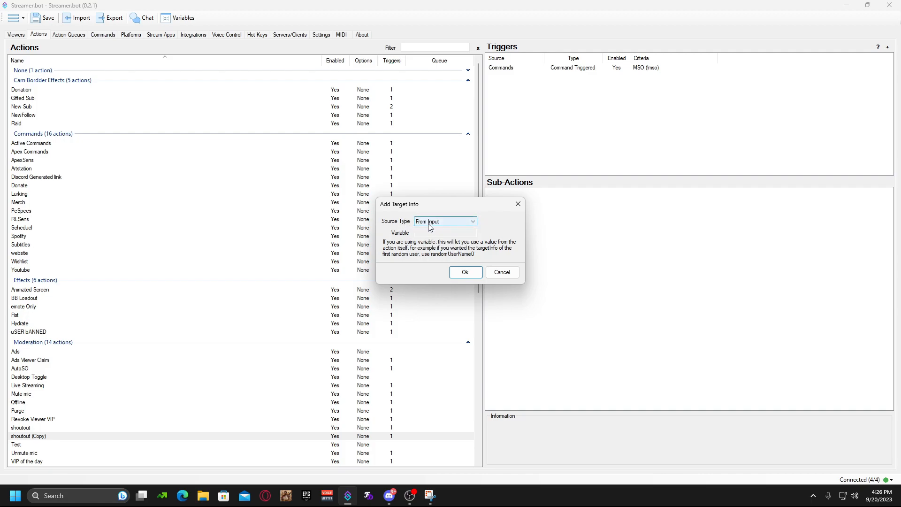
{"action": "left_click", "coordinate": [464, 273]}
{"action": "left_click", "coordinate": [544, 193]}
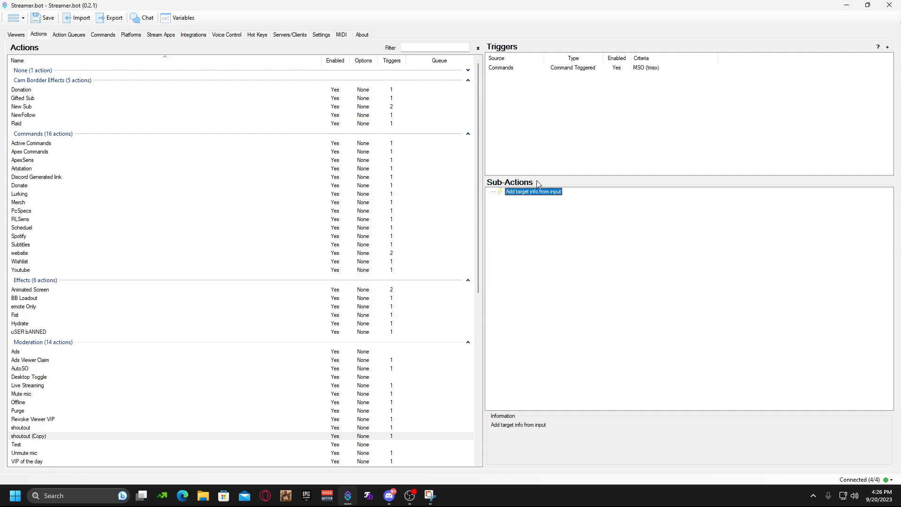
Step: Compare the Raid action's trigger and target info sub-action with the target info sub-action in shoutout (Copy)
{"action": "left_click", "coordinate": [20, 125]}
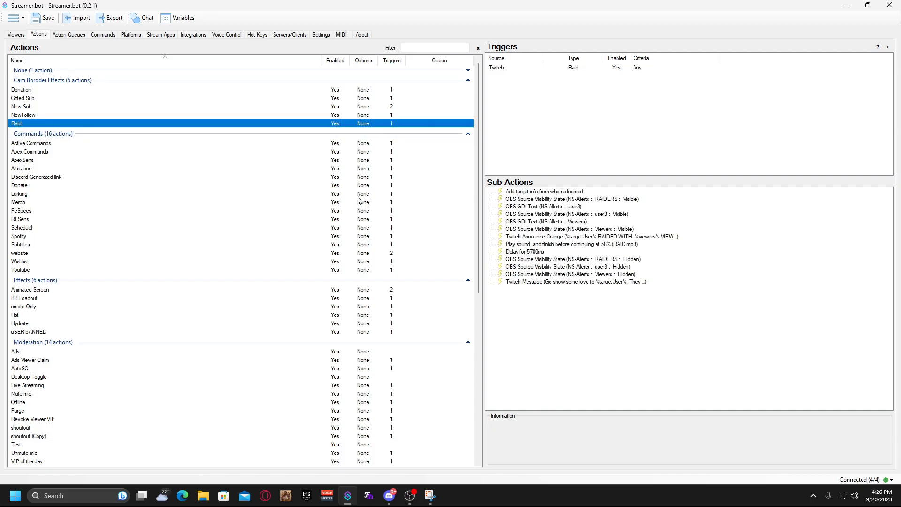
{"action": "left_click", "coordinate": [556, 192]}
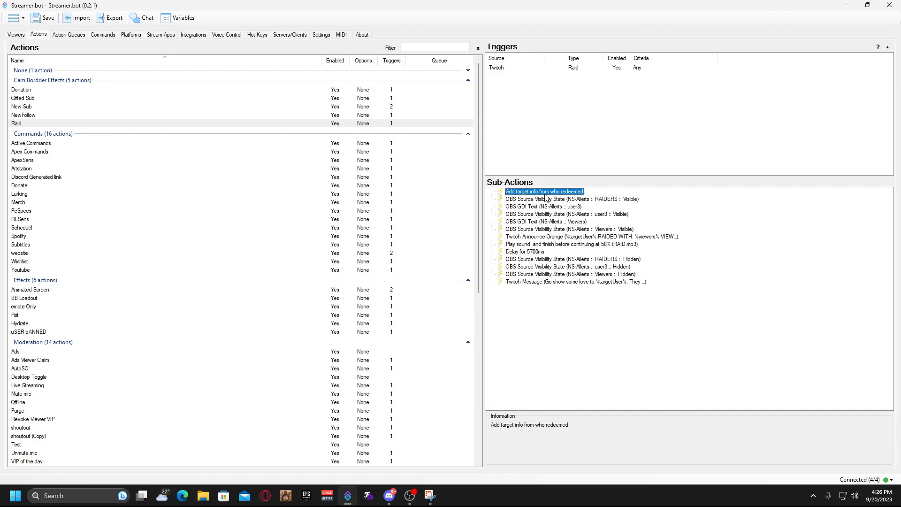
{"action": "left_click", "coordinate": [575, 69]}
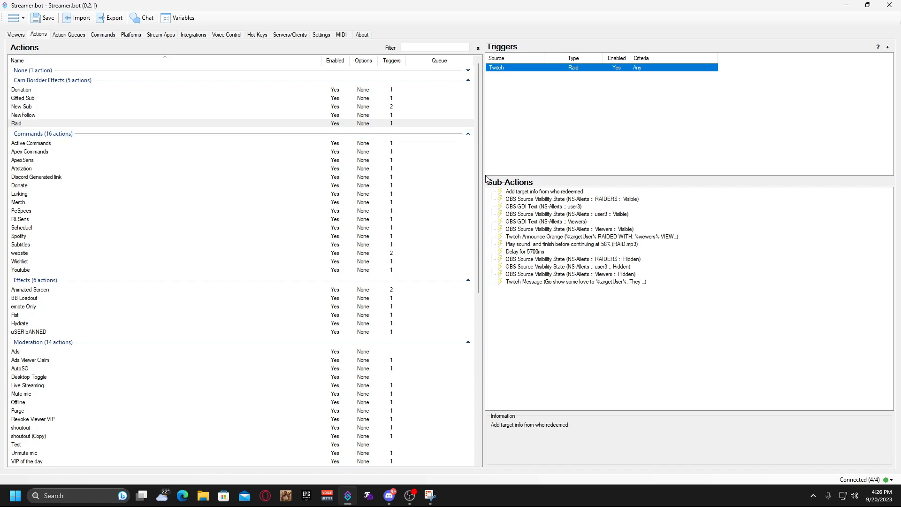
{"action": "left_click", "coordinate": [559, 193]}
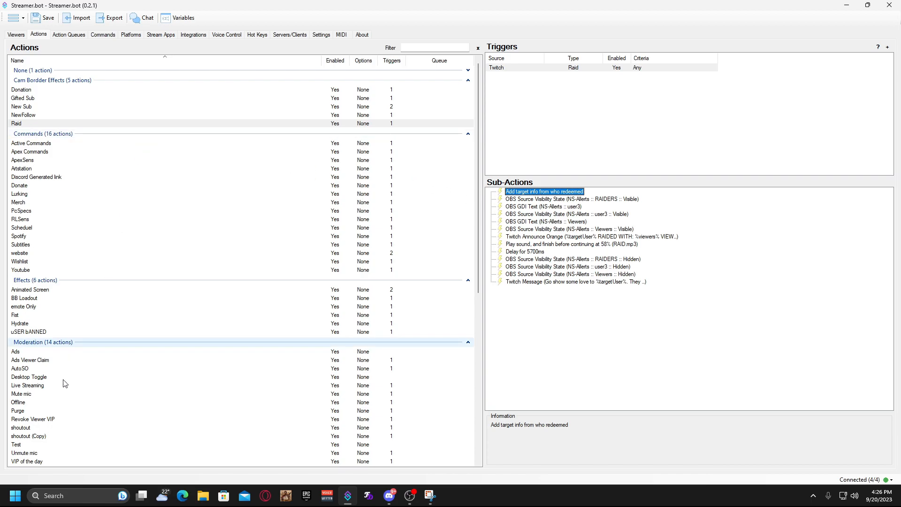
{"action": "left_click", "coordinate": [35, 437]}
{"action": "left_click", "coordinate": [543, 195]}
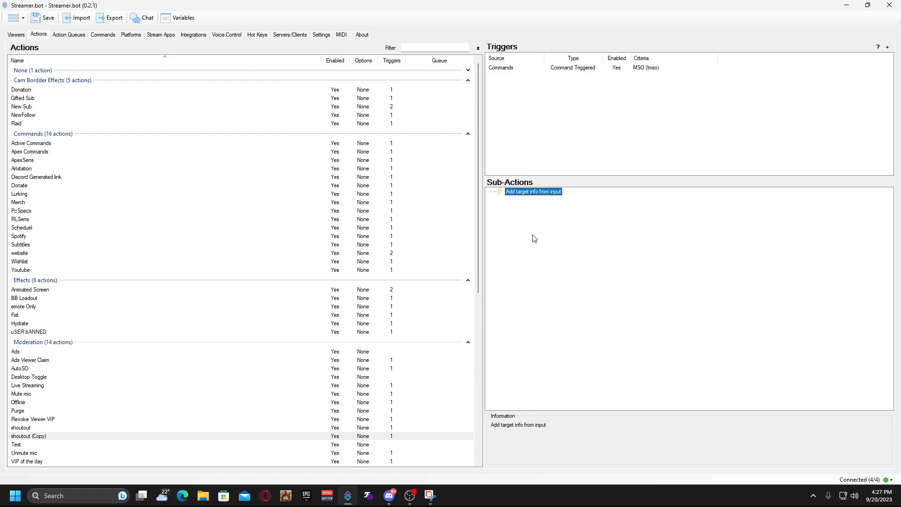
{"action": "left_click", "coordinate": [541, 208]}
{"action": "left_click", "coordinate": [528, 192]}
{"action": "right_click", "coordinate": [504, 211]}
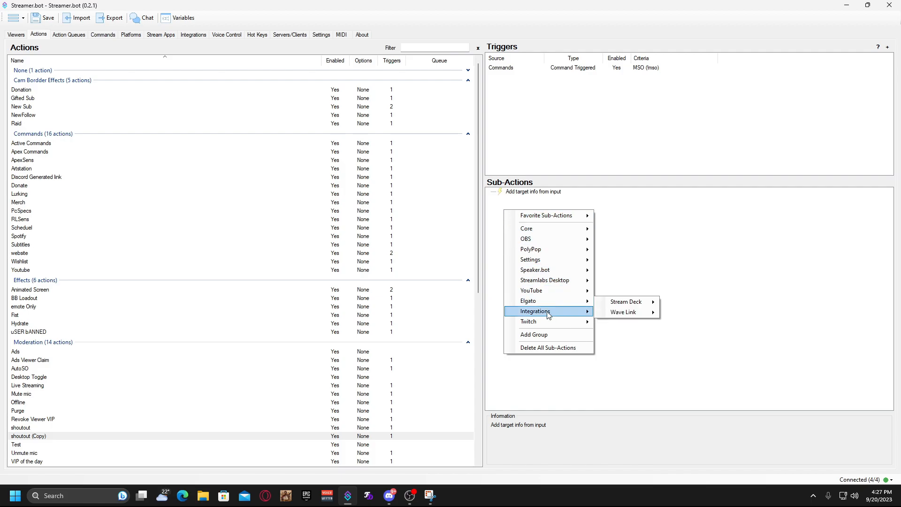
{"action": "mouse_move", "coordinate": [558, 321]}
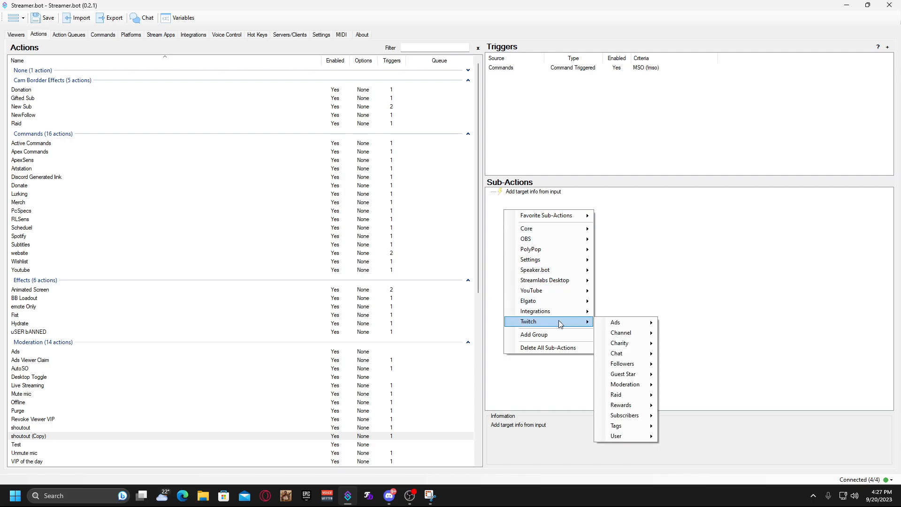
{"action": "mouse_move", "coordinate": [639, 357]}
{"action": "left_click", "coordinate": [704, 388]}
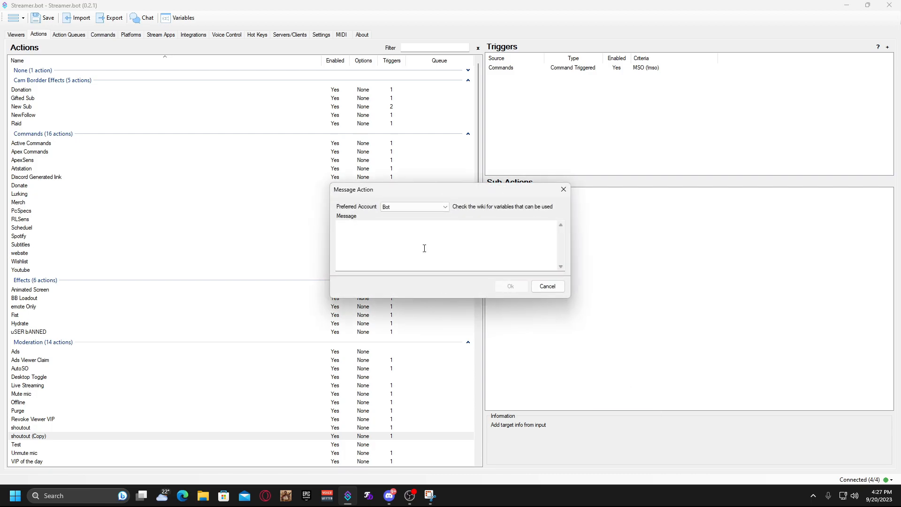
{"action": "left_click_drag", "start_coordinate": [436, 189], "coordinate": [619, 249]}
{"action": "left_click", "coordinate": [596, 294]}
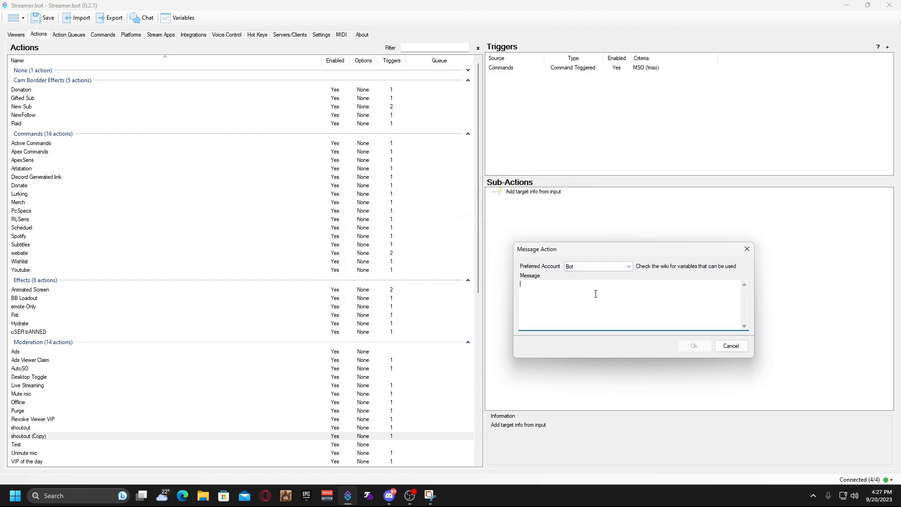
{"action": "type", "text": "hello check out %"}
{"action": "left_click", "coordinate": [730, 345]}
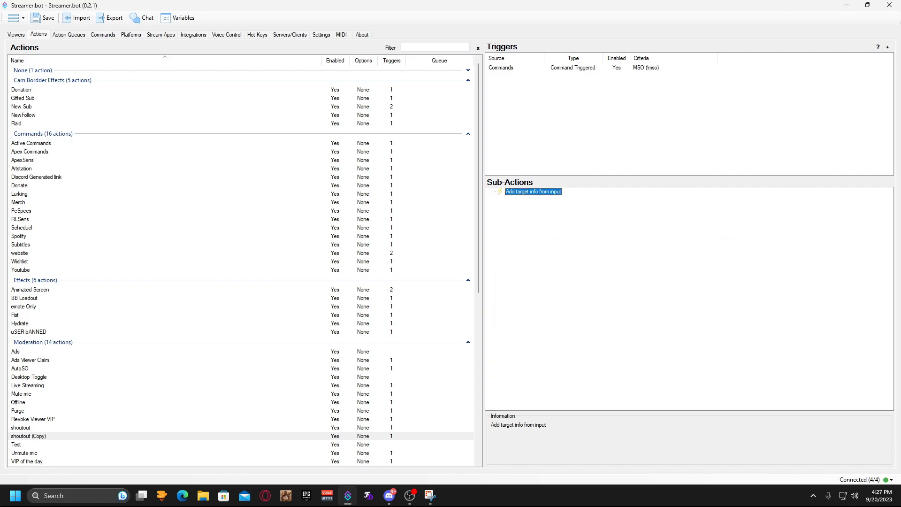
Step: Examine the wording and variables of the Twitch message in the original shoutout action
{"action": "double_click", "coordinate": [31, 428]}
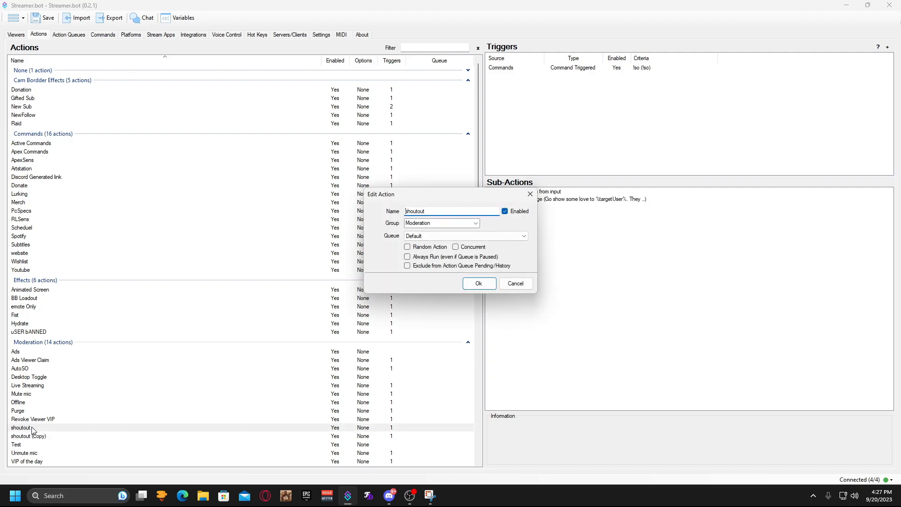
{"action": "left_click", "coordinate": [515, 283]}
{"action": "double_click", "coordinate": [596, 200]}
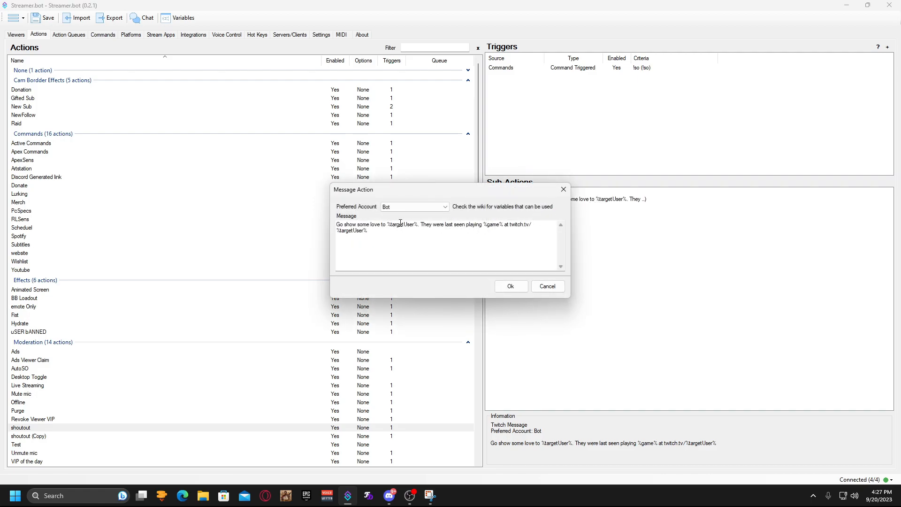
{"action": "left_click", "coordinate": [511, 286]}
Step: Start a Send Message to Channel sub-action in shoutout (Copy) with the text "check $targetUser% out on his channel : twitch.tv/"
{"action": "left_click", "coordinate": [28, 436]}
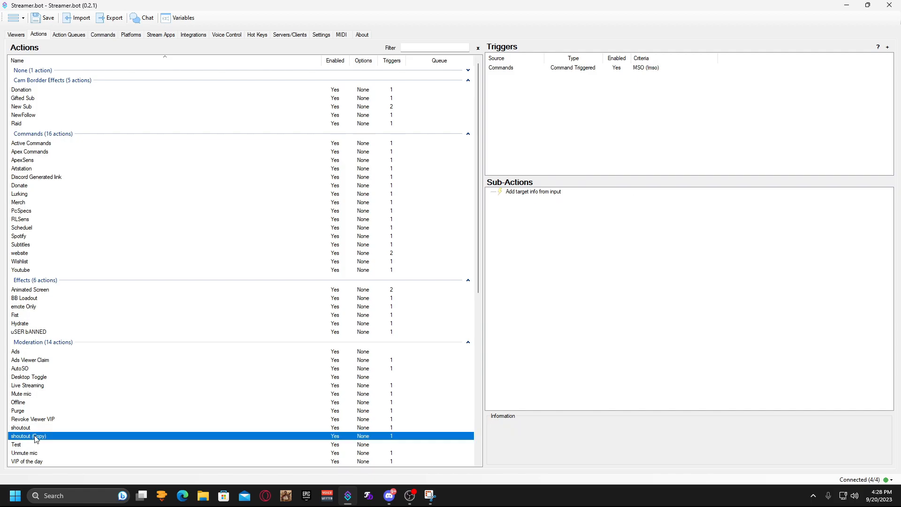
{"action": "right_click", "coordinate": [540, 214]}
{"action": "mouse_move", "coordinate": [600, 324]}
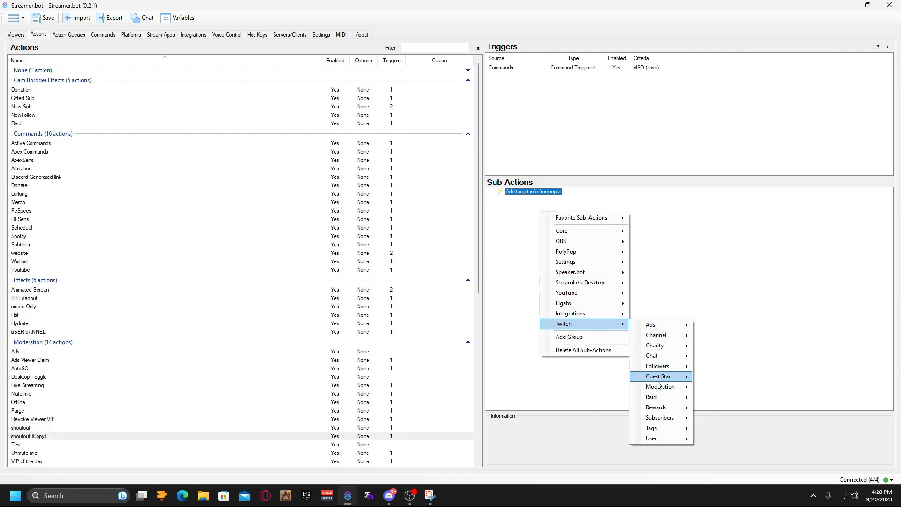
{"action": "mouse_move", "coordinate": [656, 356]}
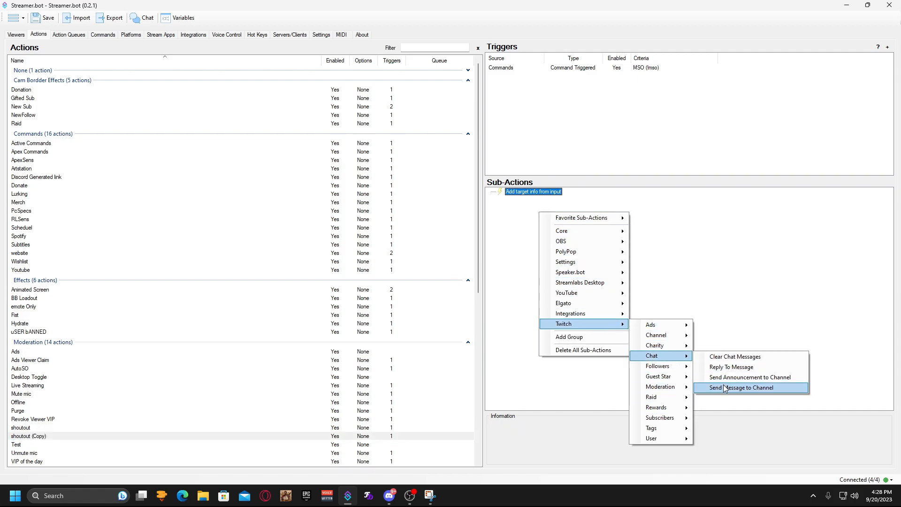
{"action": "left_click", "coordinate": [726, 388]}
{"action": "left_click", "coordinate": [424, 262]}
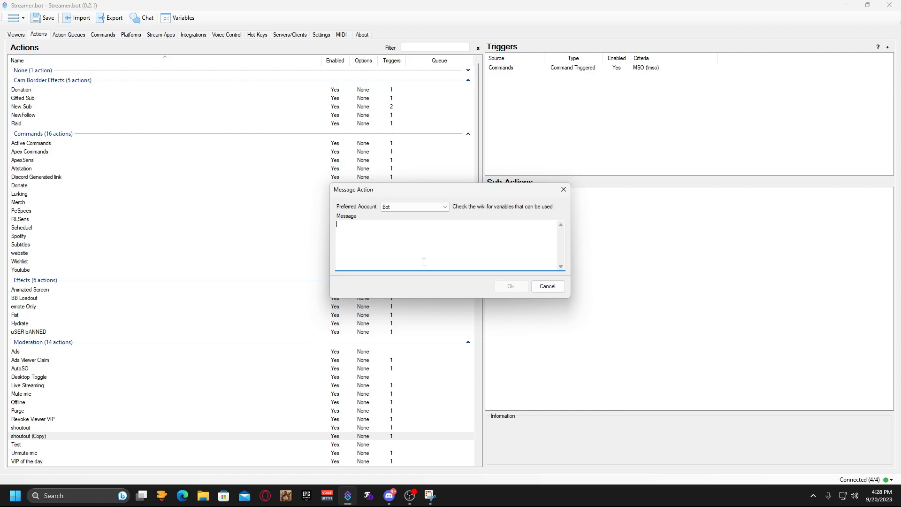
{"action": "type", "text": "check $targetUser% out on his channeld : twitch.tv/"}
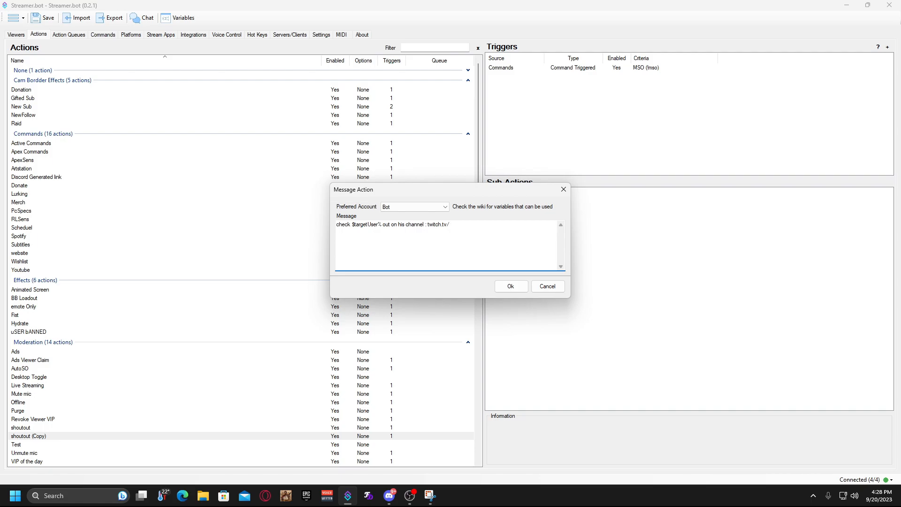
Step: Correct the message's variable to %targetUser%, append %targetUser% to the twitch.tv/ link, and save the sub-action
{"action": "key", "text": "BackSpace"}
{"action": "type", "text": "%"}
{"action": "left_click_drag", "start_coordinate": [383, 225], "coordinate": [354, 224]}
{"action": "left_click", "coordinate": [462, 231]}
{"action": "key", "text": "ctrl+v"}
{"action": "left_click", "coordinate": [511, 286]}
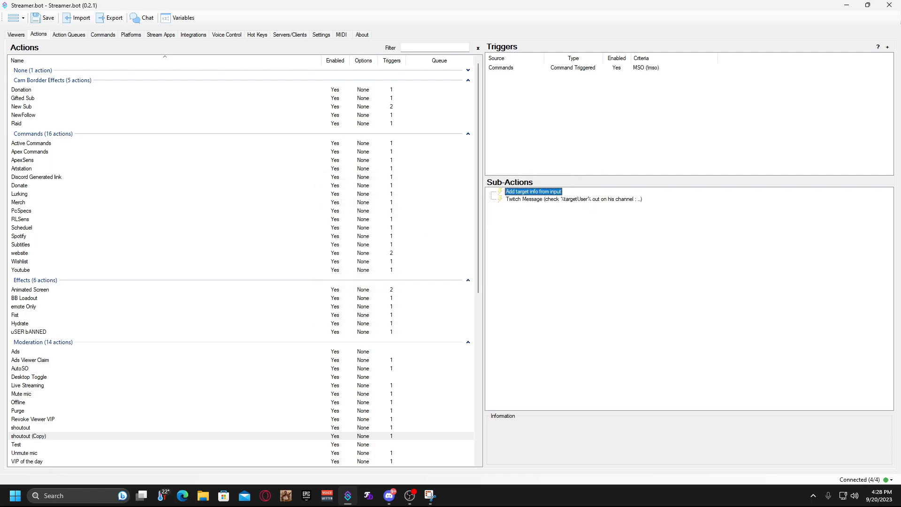
Step: Switch to the Twitch stream chat window and test the command by sending !mso without a target
{"action": "key", "text": "alt+Tab"}
{"action": "left_click", "coordinate": [259, 445]}
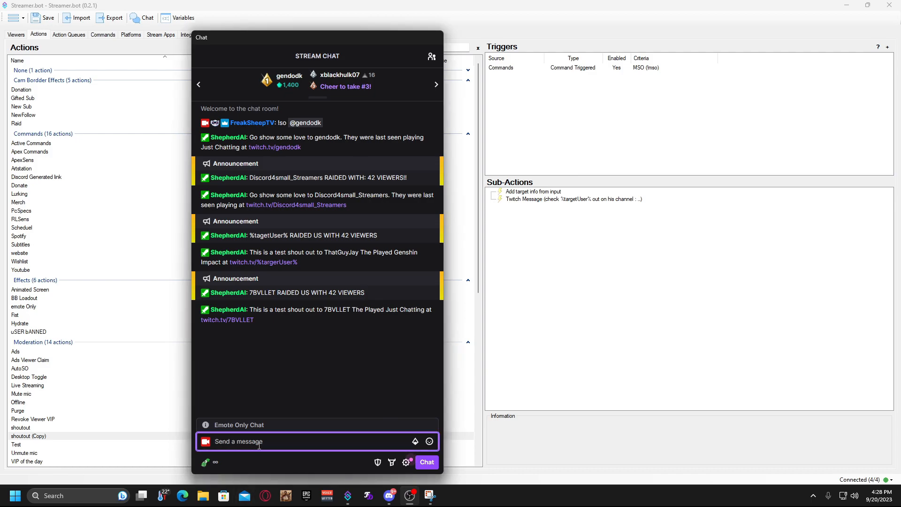
{"action": "type", "text": "!mso"}
{"action": "key", "text": "Return"}
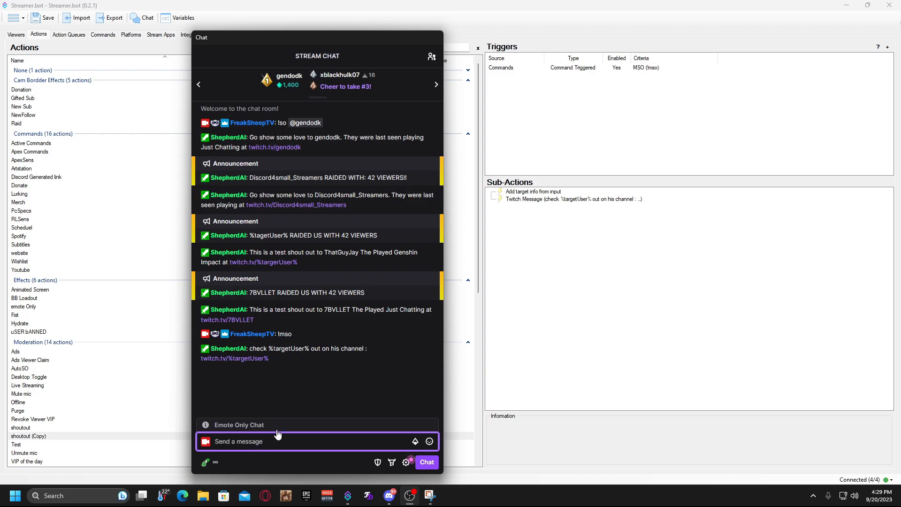
Step: Send !mso in the stream chat with a mention of the bot account as the shoutout target
{"action": "type", "text": "!"}
{"action": "type", "text": "lmso"}
{"action": "type", "text": " @"}
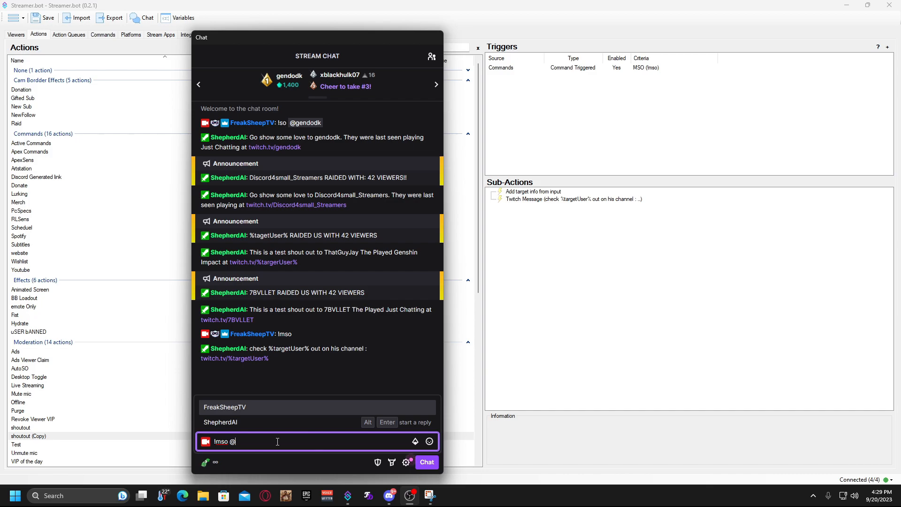
{"action": "key", "text": "Down"}
{"action": "key", "text": "Return"}
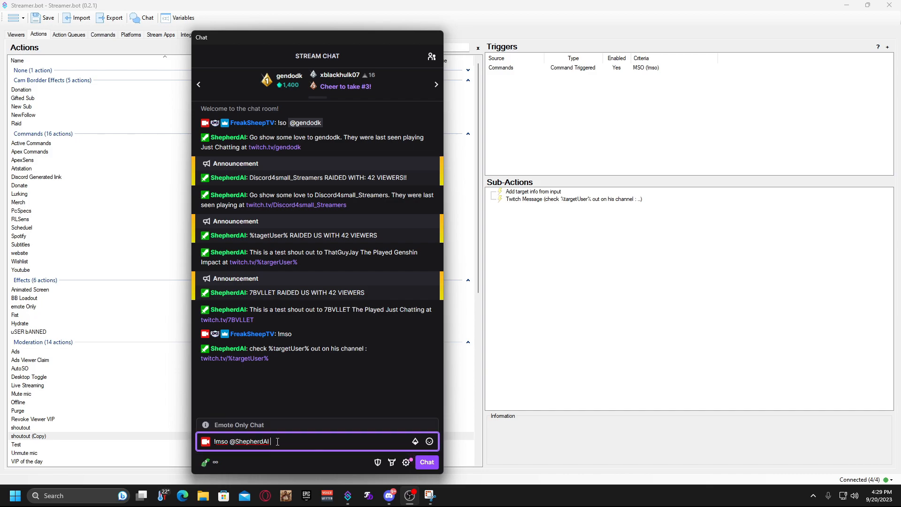
{"action": "key", "text": "Return"}
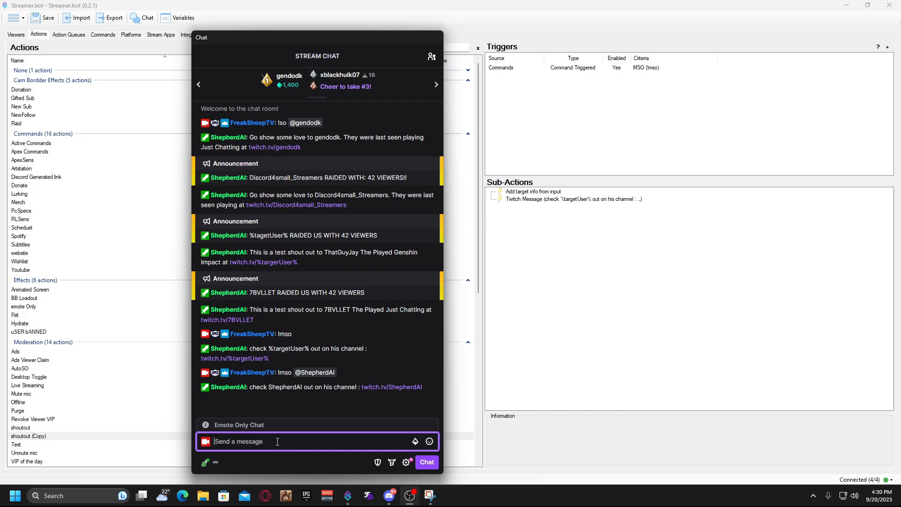
Step: Switch to Discord in a maximized window and open the stream-support-forum channel of the Flockers Design server
{"action": "left_click", "coordinate": [388, 495]}
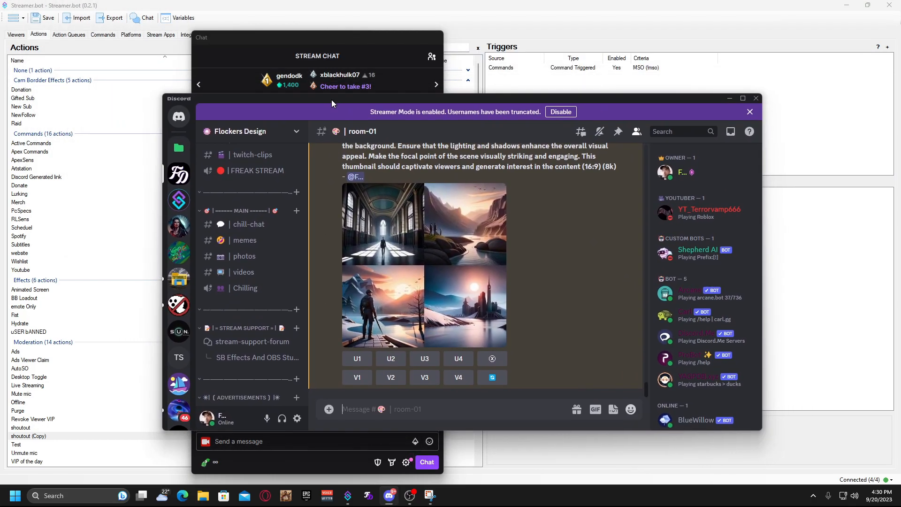
{"action": "double_click", "coordinate": [331, 99]}
{"action": "scroll", "coordinate": [100, 308], "scroll_direction": "down", "scroll_amount": 2}
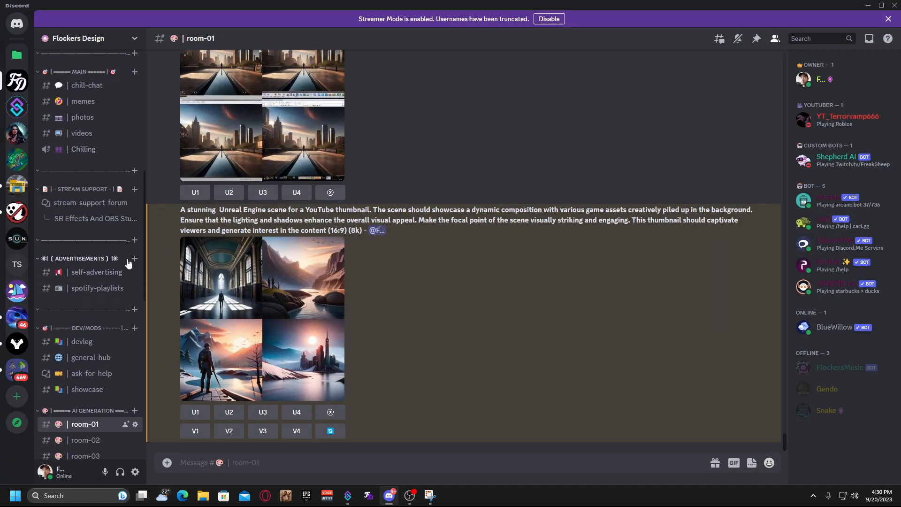
{"action": "scroll", "coordinate": [99, 308], "scroll_direction": "up", "scroll_amount": 5}
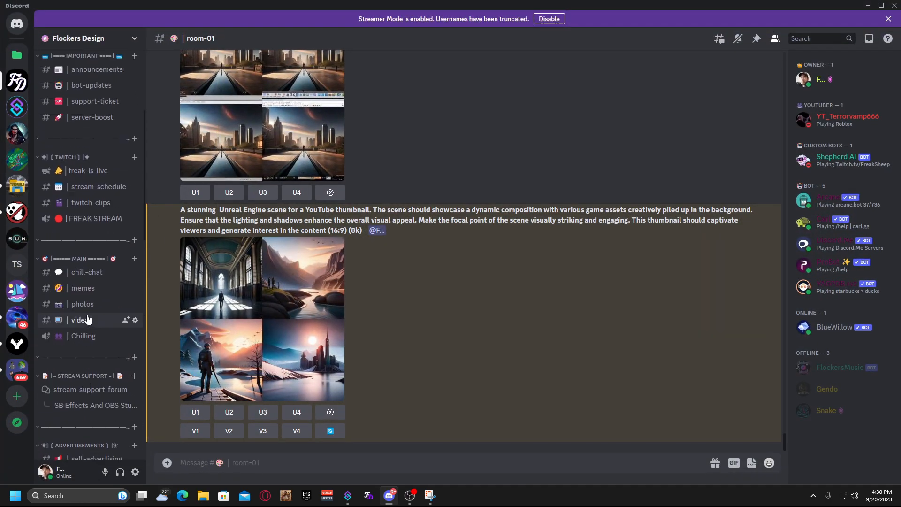
{"action": "left_click", "coordinate": [94, 273]}
{"action": "scroll", "coordinate": [89, 272], "scroll_direction": "down", "scroll_amount": 4}
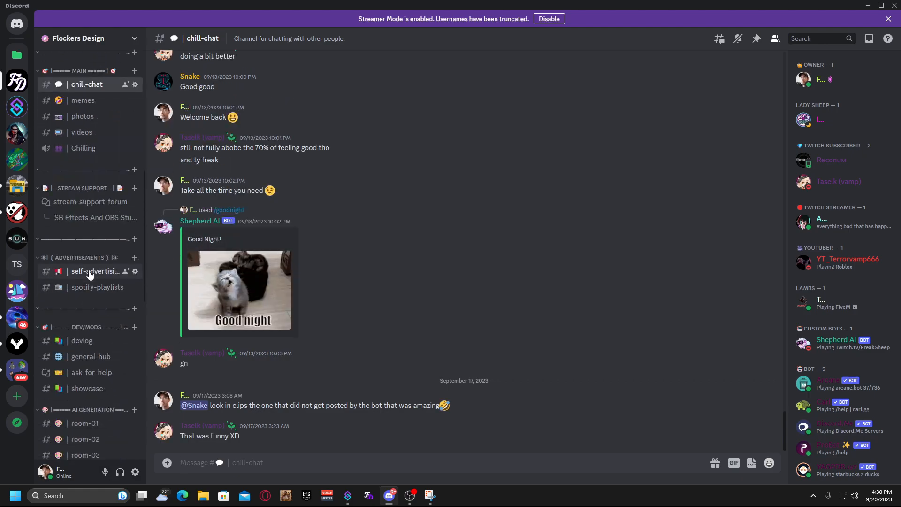
{"action": "scroll", "coordinate": [95, 230], "scroll_direction": "up", "scroll_amount": 2}
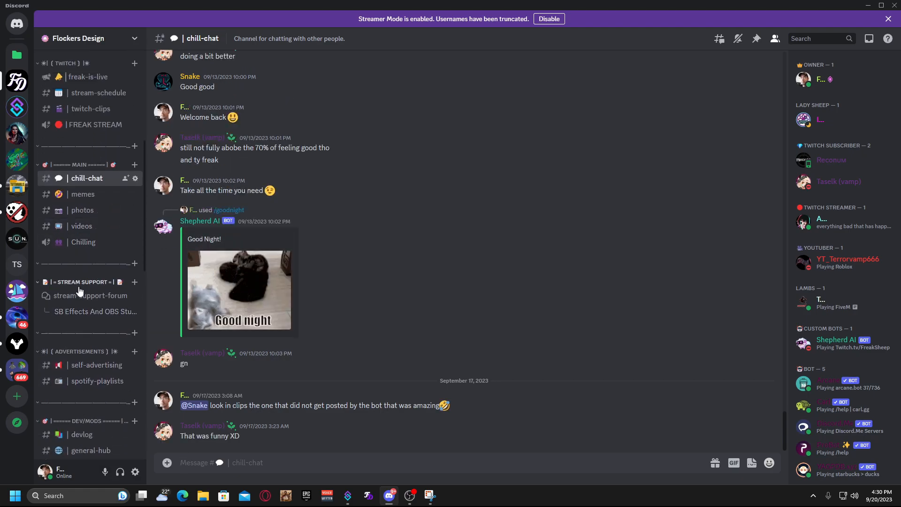
{"action": "left_click", "coordinate": [86, 296]}
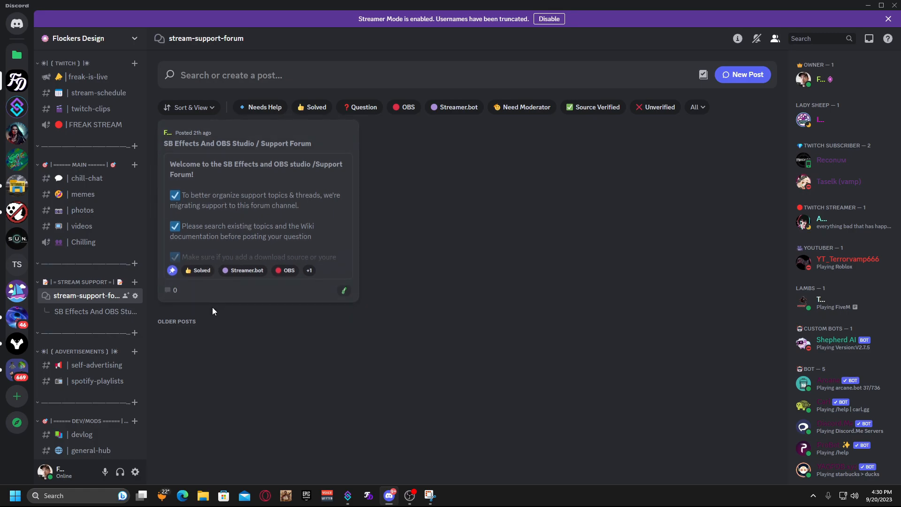
Step: Look over the upper channel categories of the Flockers Design server, and minimize Discord to return to Streamer.bot
{"action": "scroll", "coordinate": [100, 327], "scroll_direction": "up", "scroll_amount": 5}
{"action": "scroll", "coordinate": [100, 324], "scroll_direction": "up", "scroll_amount": 2}
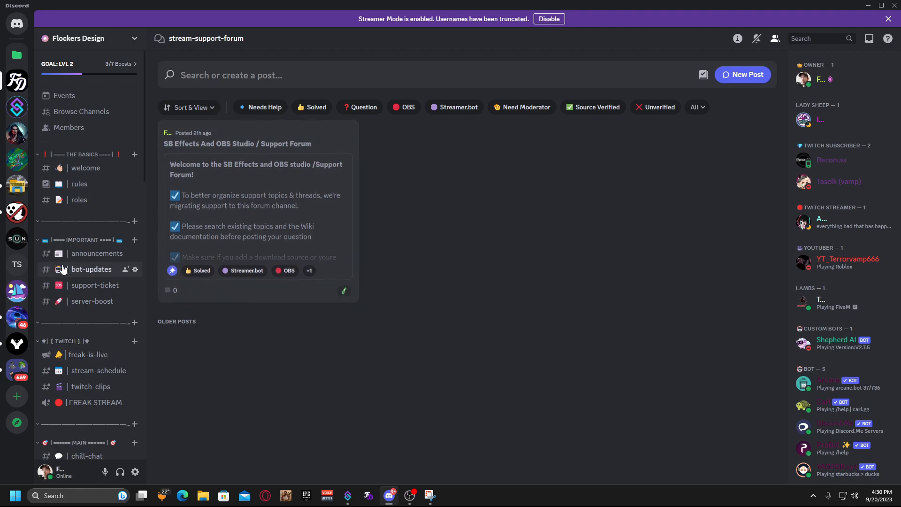
{"action": "left_click", "coordinate": [869, 9]}
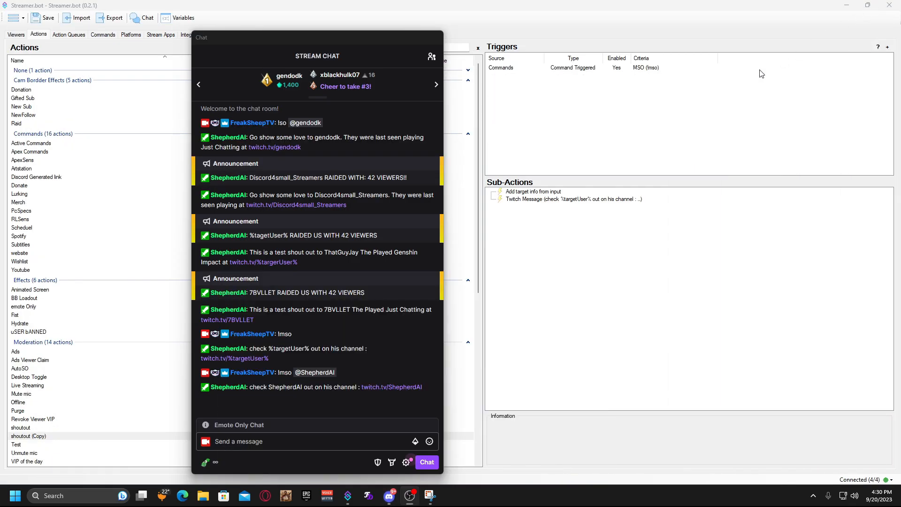
{"action": "left_click_drag", "start_coordinate": [288, 38], "coordinate": [237, 37]}
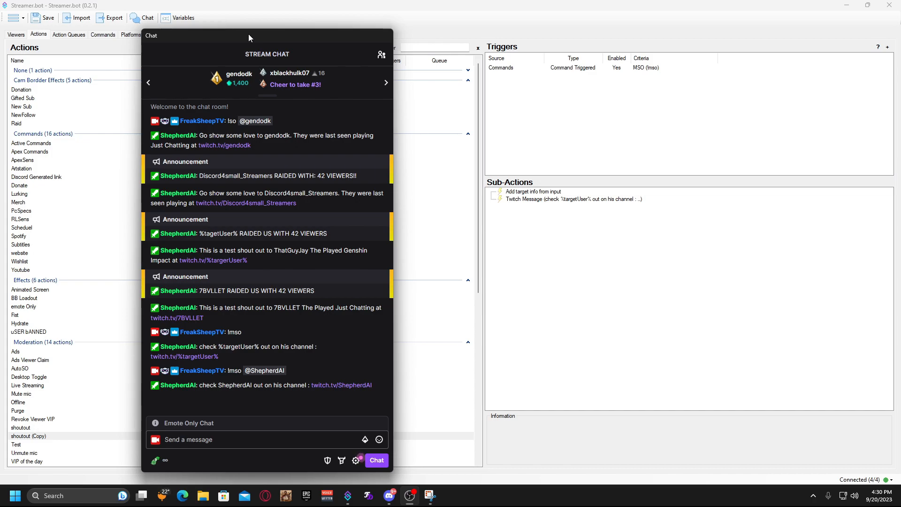
{"action": "left_click_drag", "start_coordinate": [249, 34], "coordinate": [212, 35]}
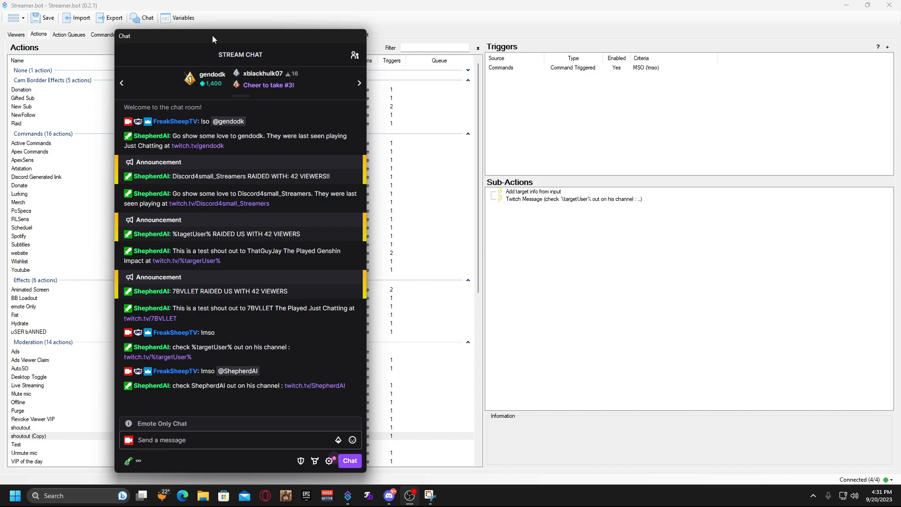
{"action": "left_click_drag", "start_coordinate": [212, 36], "coordinate": [238, 34]}
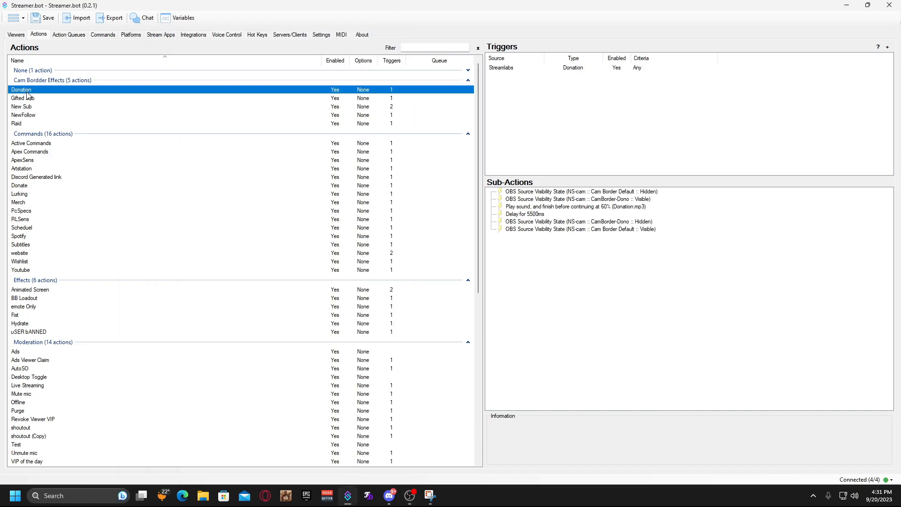
Step: Review the triggers and sub-actions of the Donation, Gifted Sub, New Sub and NewFollow actions in the Cam Bordder Effects group
{"action": "left_click", "coordinate": [28, 92]}
{"action": "left_click", "coordinate": [31, 99]}
{"action": "left_click", "coordinate": [39, 107]}
{"action": "left_click", "coordinate": [47, 116]}
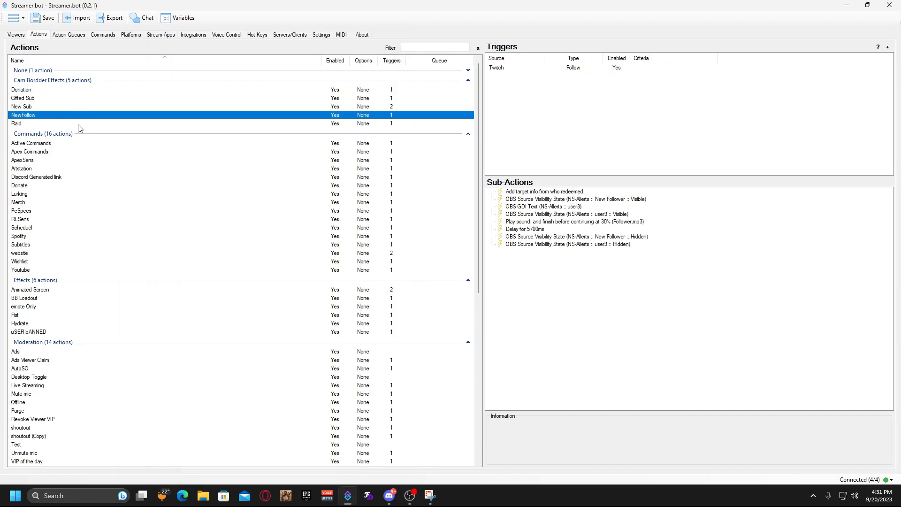
{"action": "left_click", "coordinate": [47, 96]}
{"action": "left_click", "coordinate": [42, 91]}
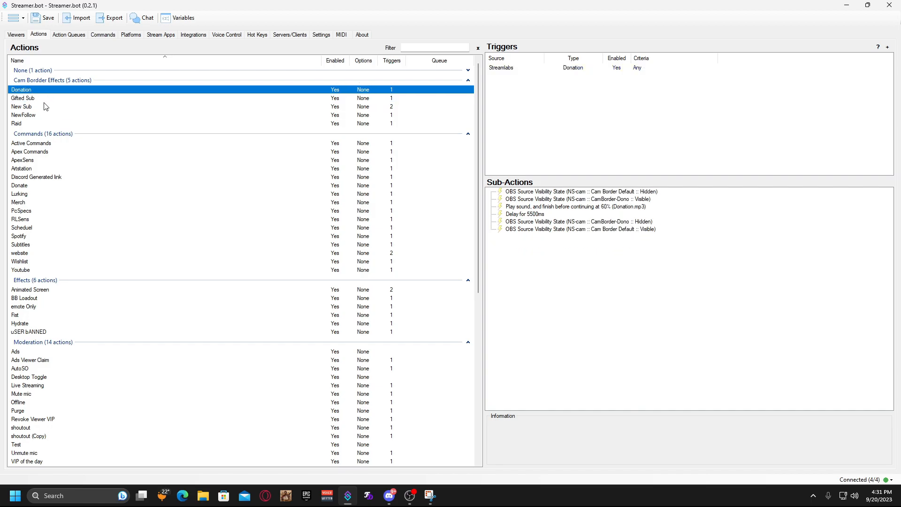
{"action": "left_click", "coordinate": [44, 107]}
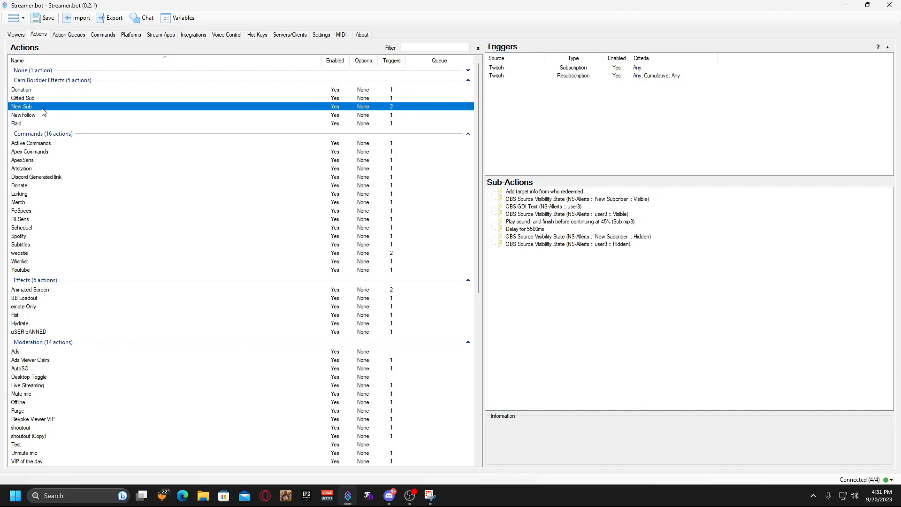